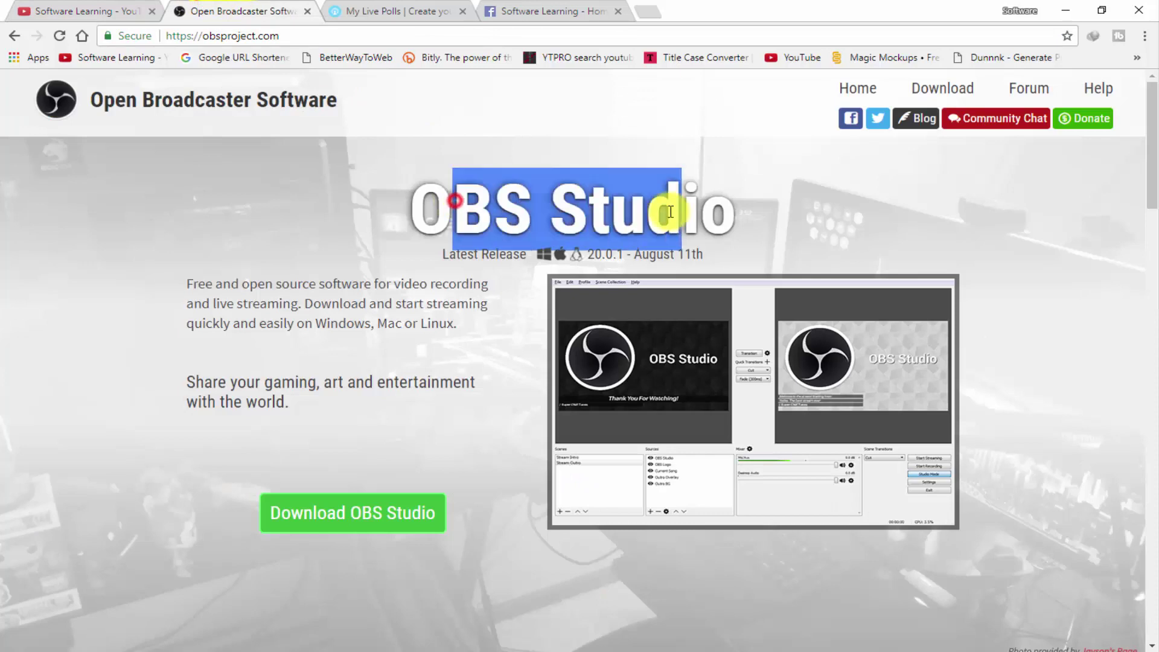
Review the OBS Studio website's features, supported streaming platforms and Create Professional Productions section, and return to the start of the page.
{"action": "left_click", "coordinate": [670, 207]}
{"action": "scroll", "coordinate": [344, 350], "scroll_direction": "down", "scroll_amount": 3}
{"action": "scroll", "coordinate": [539, 460], "scroll_direction": "down", "scroll_amount": 4}
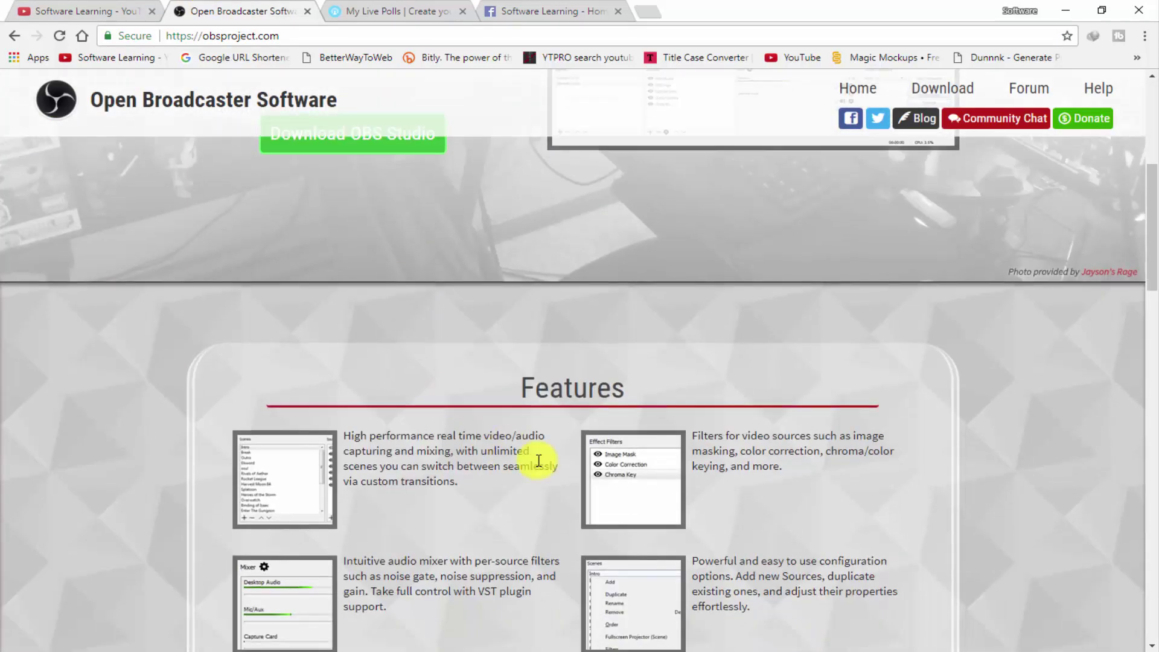
{"action": "scroll", "coordinate": [333, 146], "scroll_direction": "up", "scroll_amount": 4}
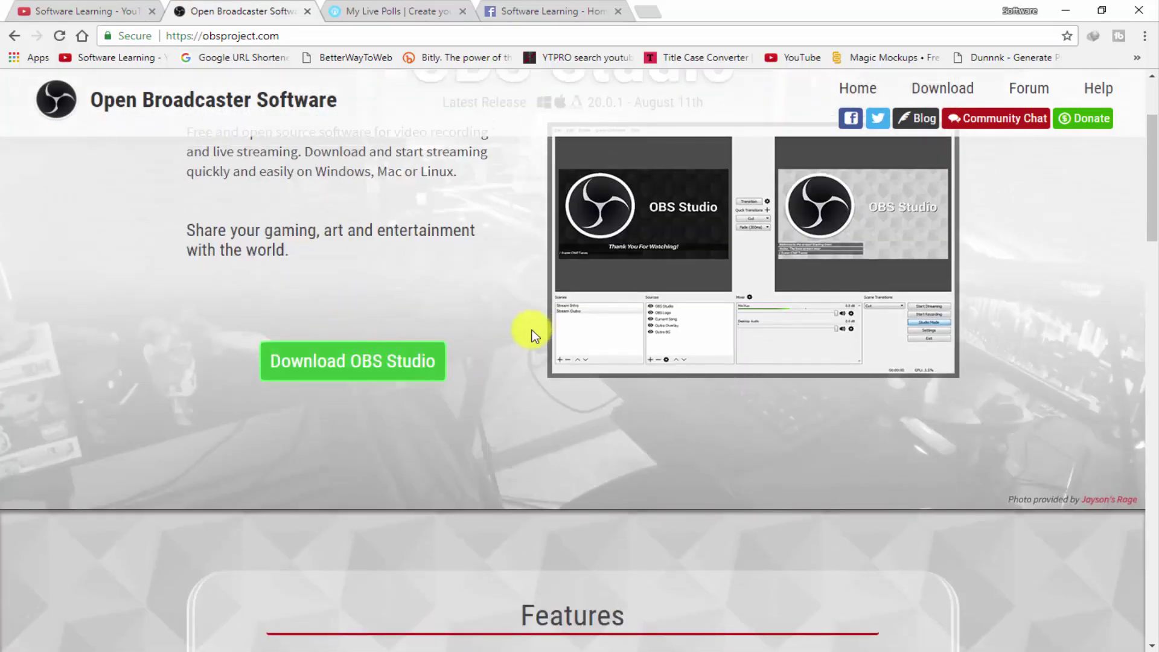
{"action": "scroll", "coordinate": [529, 327], "scroll_direction": "down", "scroll_amount": 2}
{"action": "scroll", "coordinate": [525, 323], "scroll_direction": "up", "scroll_amount": 5}
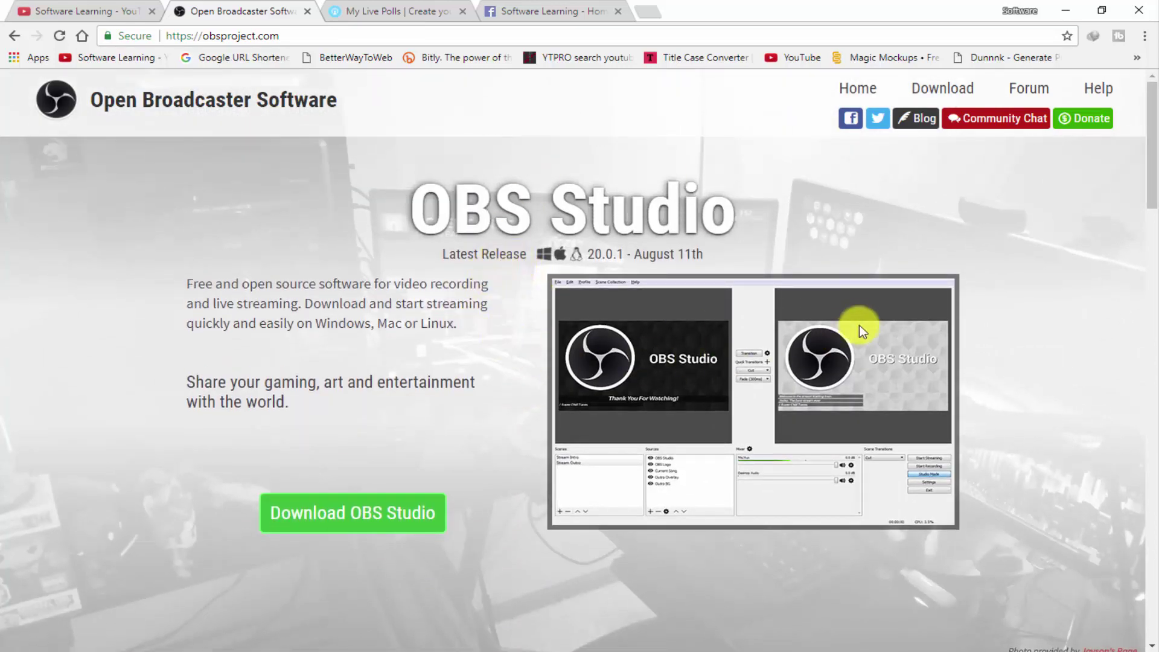
{"action": "scroll", "coordinate": [610, 471], "scroll_direction": "down", "scroll_amount": 3}
{"action": "scroll", "coordinate": [603, 488], "scroll_direction": "down", "scroll_amount": 11}
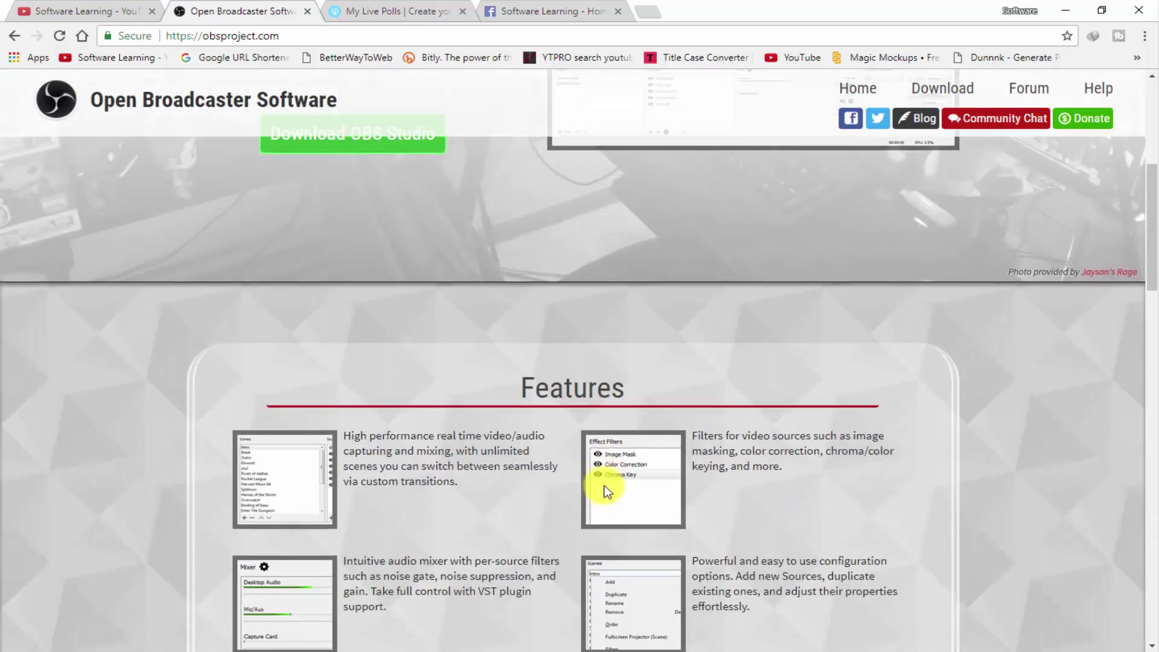
{"action": "scroll", "coordinate": [569, 349], "scroll_direction": "down", "scroll_amount": 4}
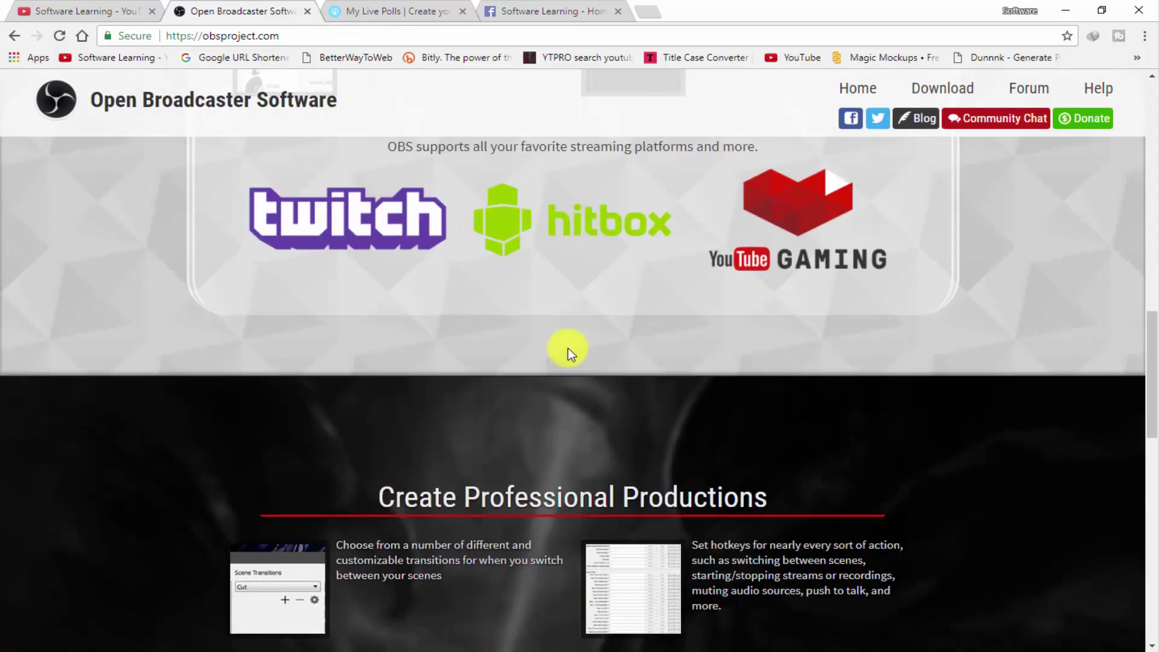
{"action": "scroll", "coordinate": [807, 375], "scroll_direction": "up", "scroll_amount": 1}
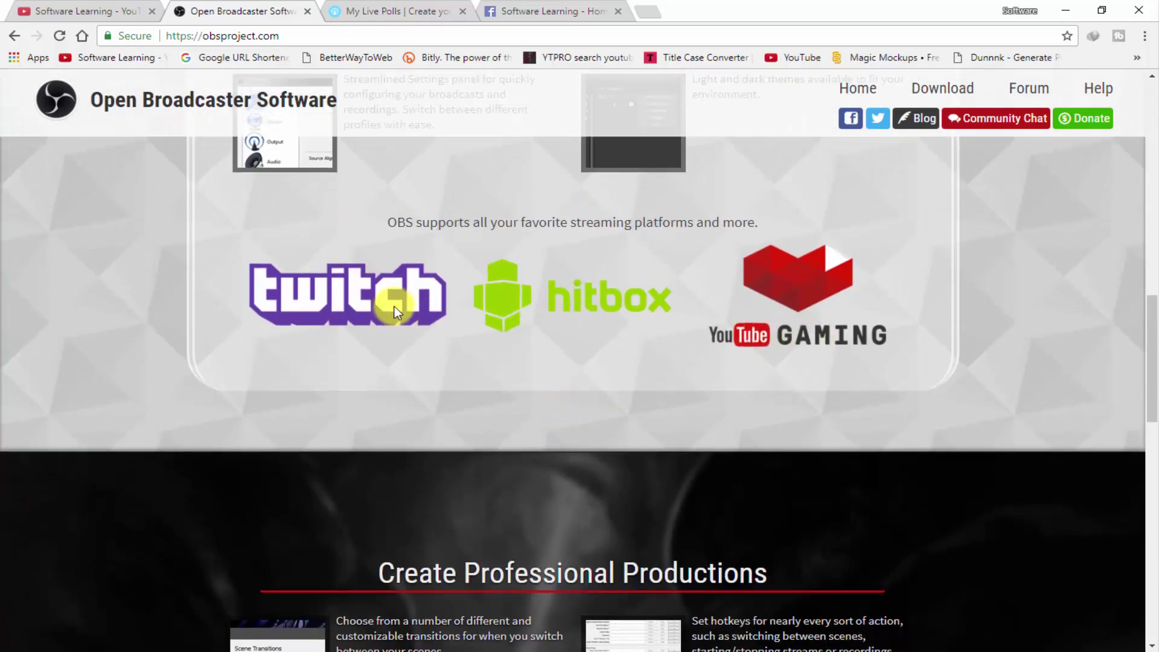
{"action": "scroll", "coordinate": [736, 386], "scroll_direction": "down", "scroll_amount": 7}
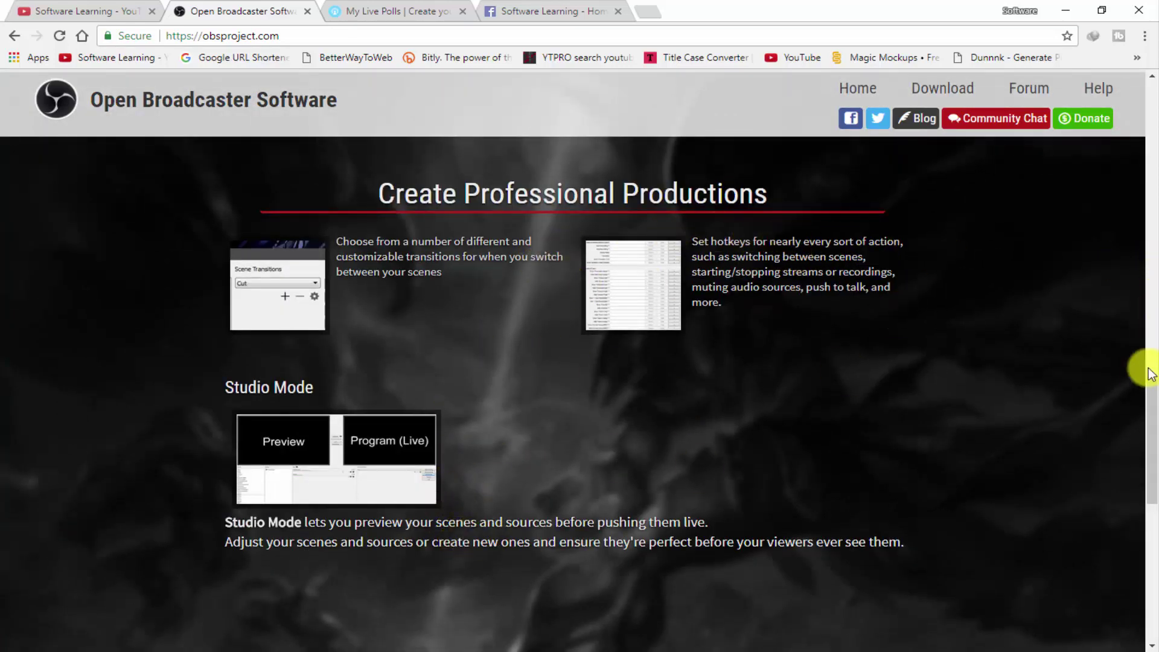
{"action": "left_click_drag", "start_coordinate": [1148, 374], "coordinate": [1150, 85]}
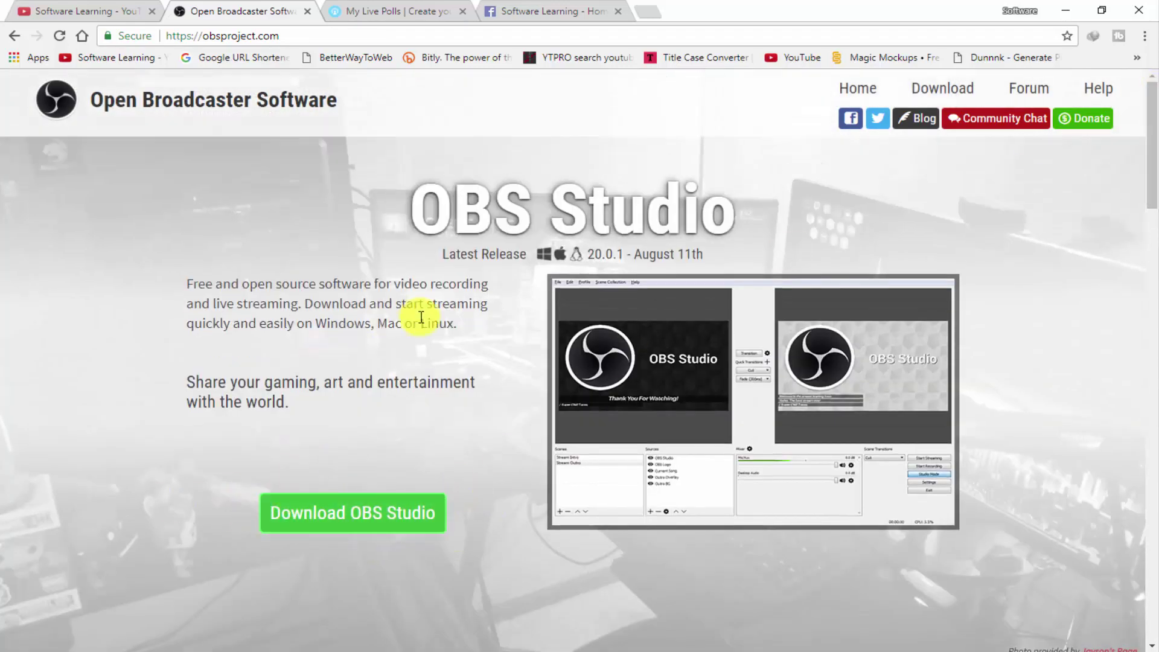
Close the OBS website, log in to MyLivePolls with Facebook, and check the Software Learning Facebook page while it loads.
{"action": "left_click", "coordinate": [308, 12]}
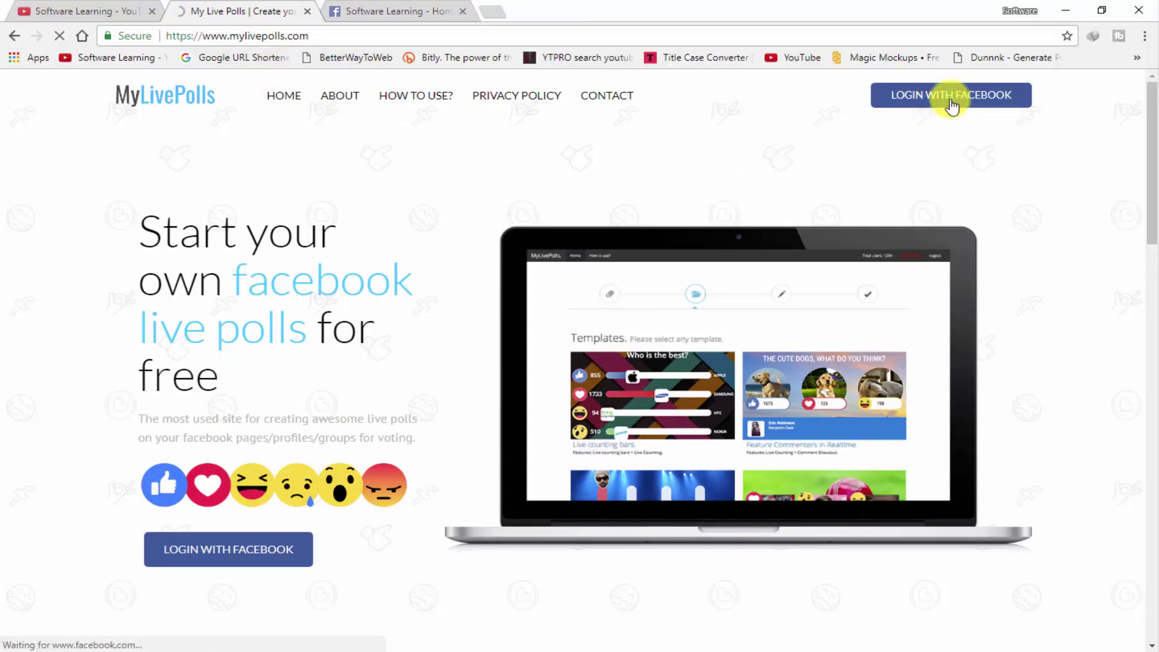
{"action": "left_click", "coordinate": [425, 11]}
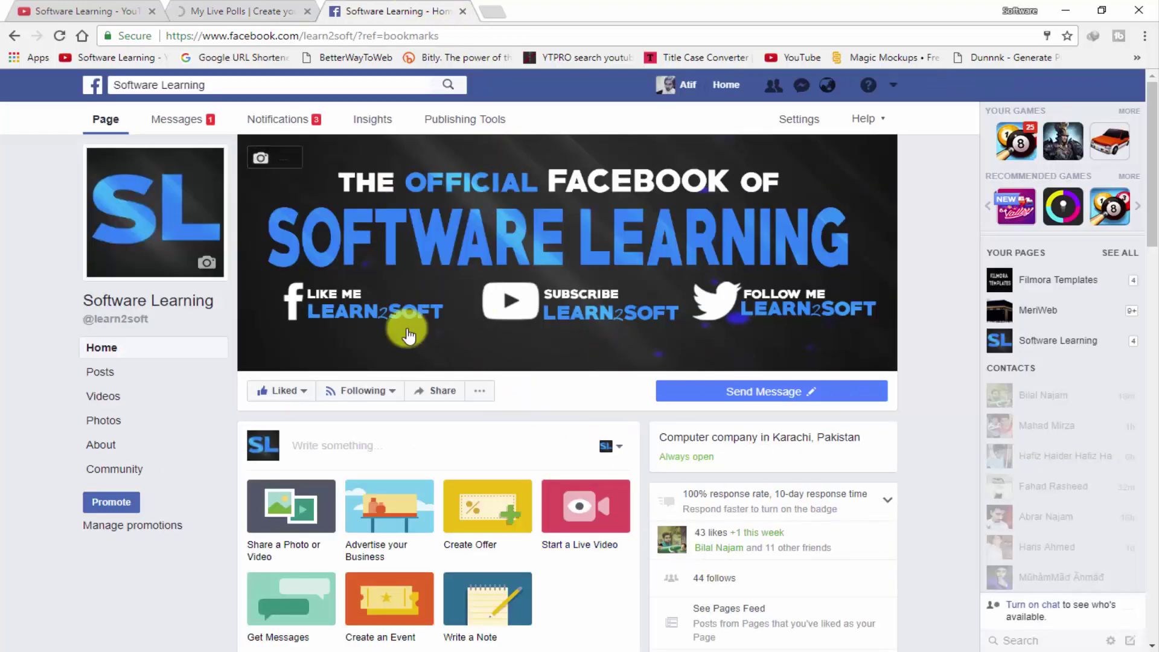
{"action": "left_click", "coordinate": [225, 7]}
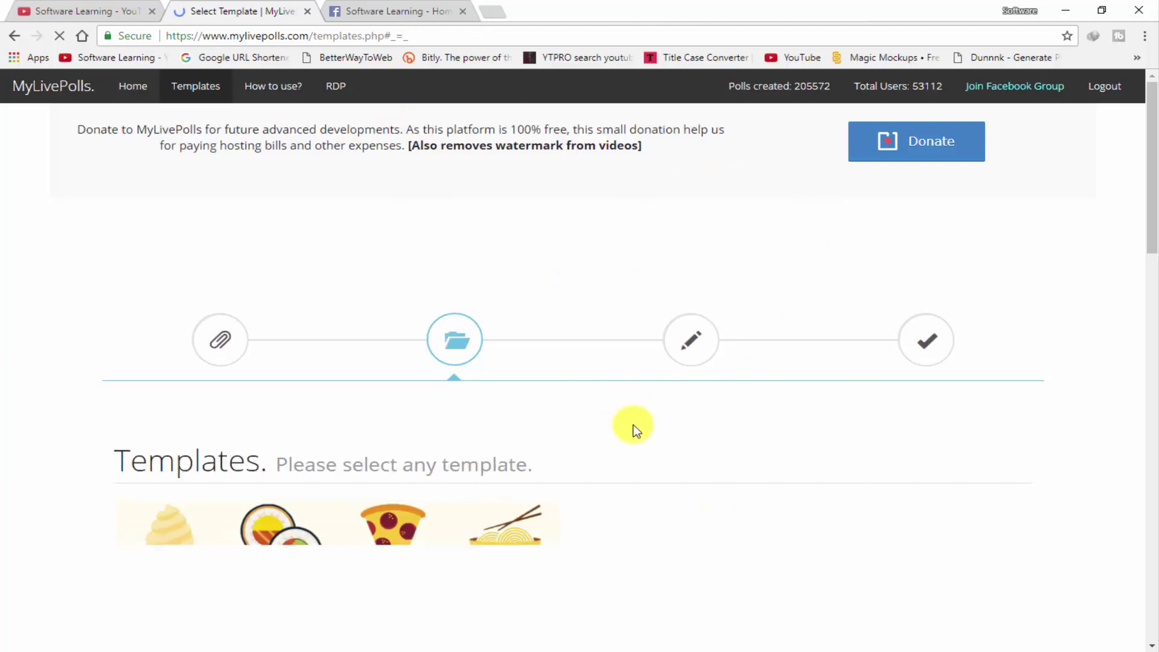
Examine the poll templates on the first gallery page, from Summer through Five Round War Bars.
{"action": "scroll", "coordinate": [492, 363], "scroll_direction": "down", "scroll_amount": 1}
{"action": "scroll", "coordinate": [604, 367], "scroll_direction": "down", "scroll_amount": 3}
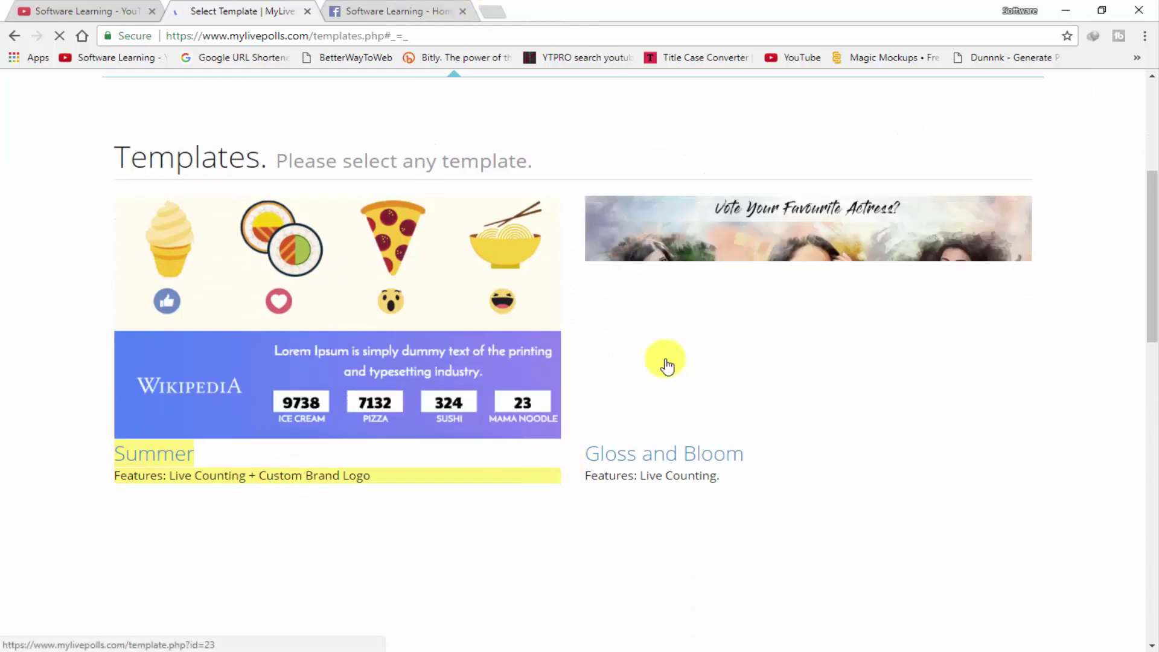
{"action": "scroll", "coordinate": [667, 365], "scroll_direction": "up", "scroll_amount": 5}
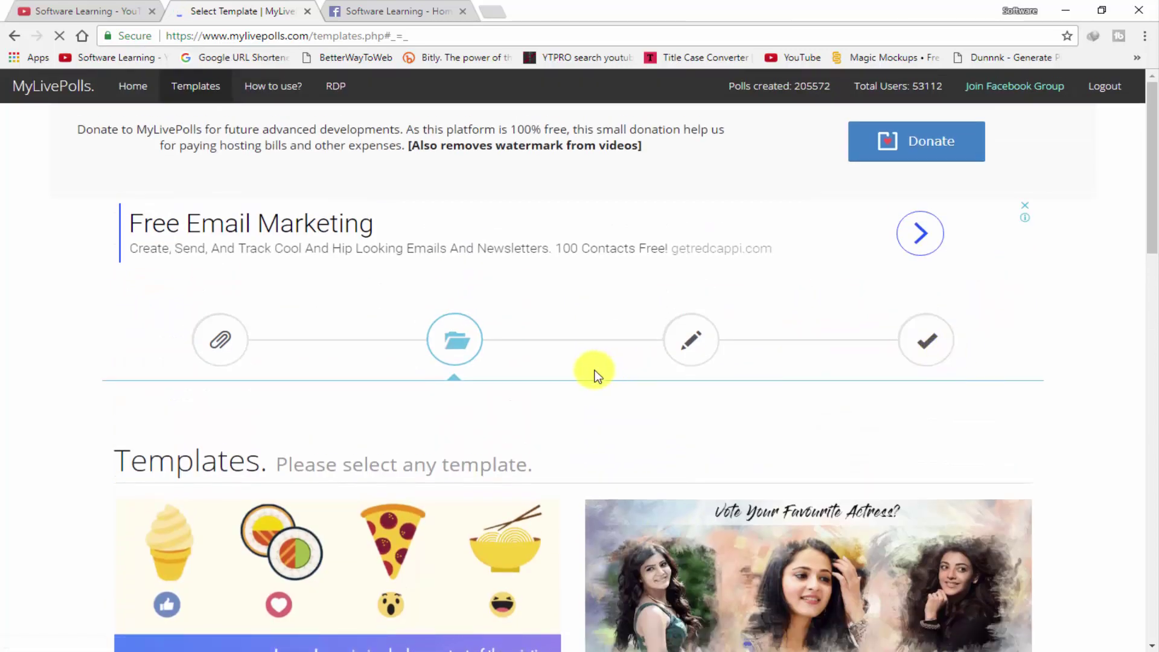
{"action": "scroll", "coordinate": [764, 448], "scroll_direction": "down", "scroll_amount": 4}
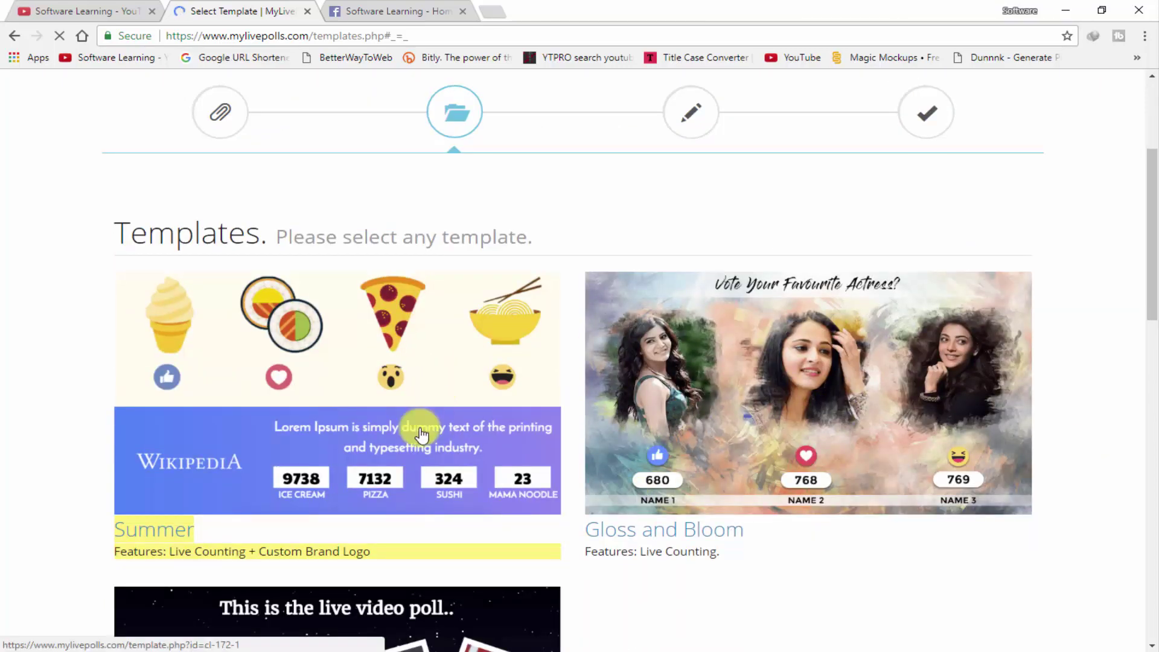
{"action": "scroll", "coordinate": [432, 455], "scroll_direction": "down", "scroll_amount": 3}
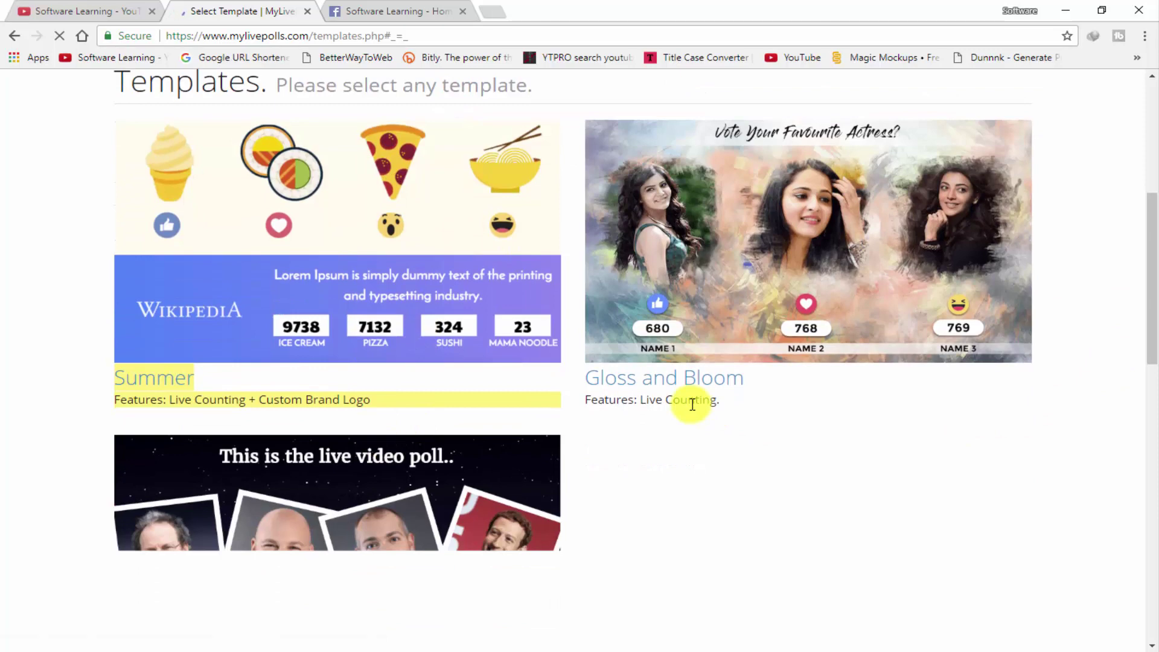
{"action": "scroll", "coordinate": [692, 405], "scroll_direction": "down", "scroll_amount": 1}
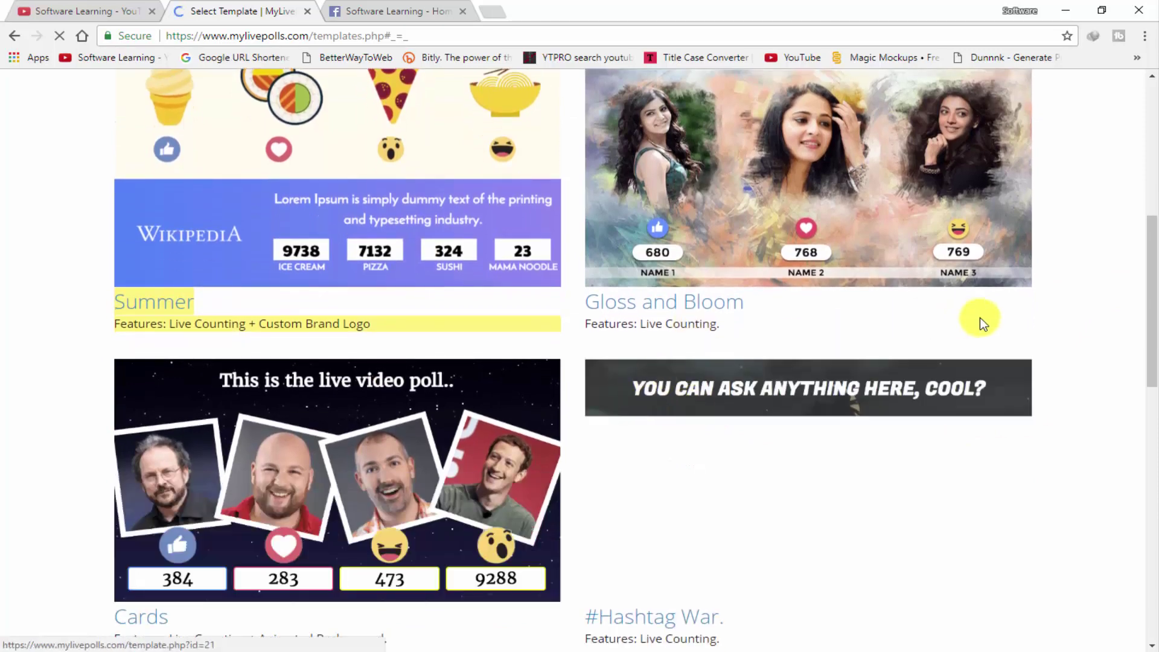
{"action": "scroll", "coordinate": [668, 337], "scroll_direction": "down", "scroll_amount": 3}
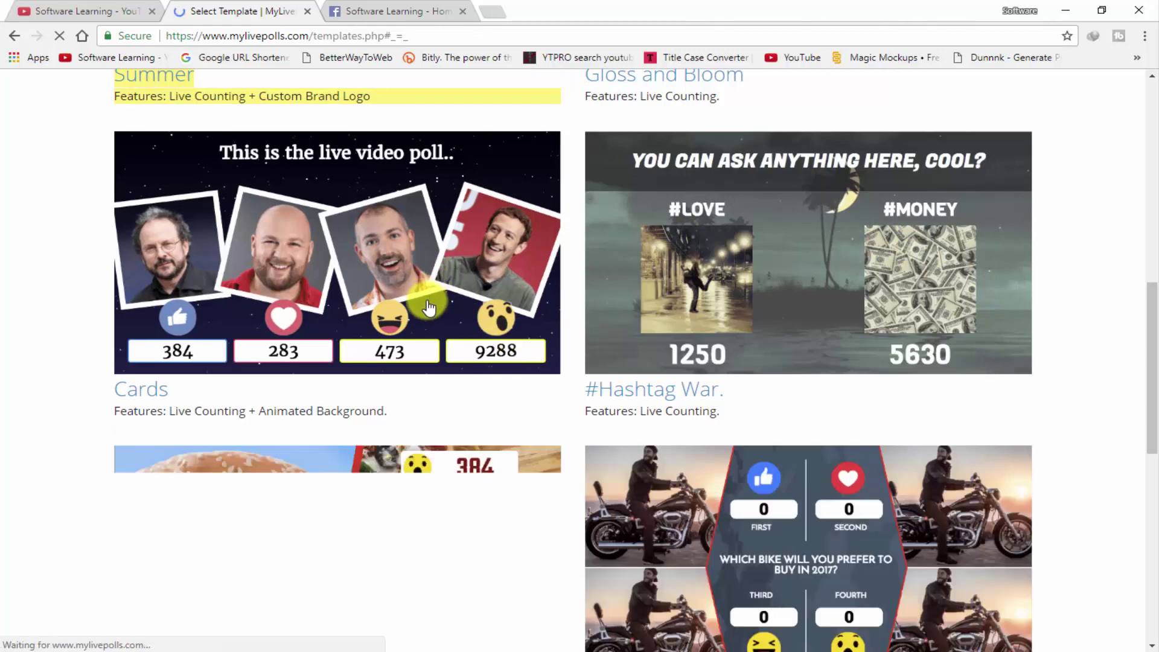
{"action": "scroll", "coordinate": [429, 305], "scroll_direction": "down", "scroll_amount": 2}
{"action": "scroll", "coordinate": [428, 309], "scroll_direction": "down", "scroll_amount": 3}
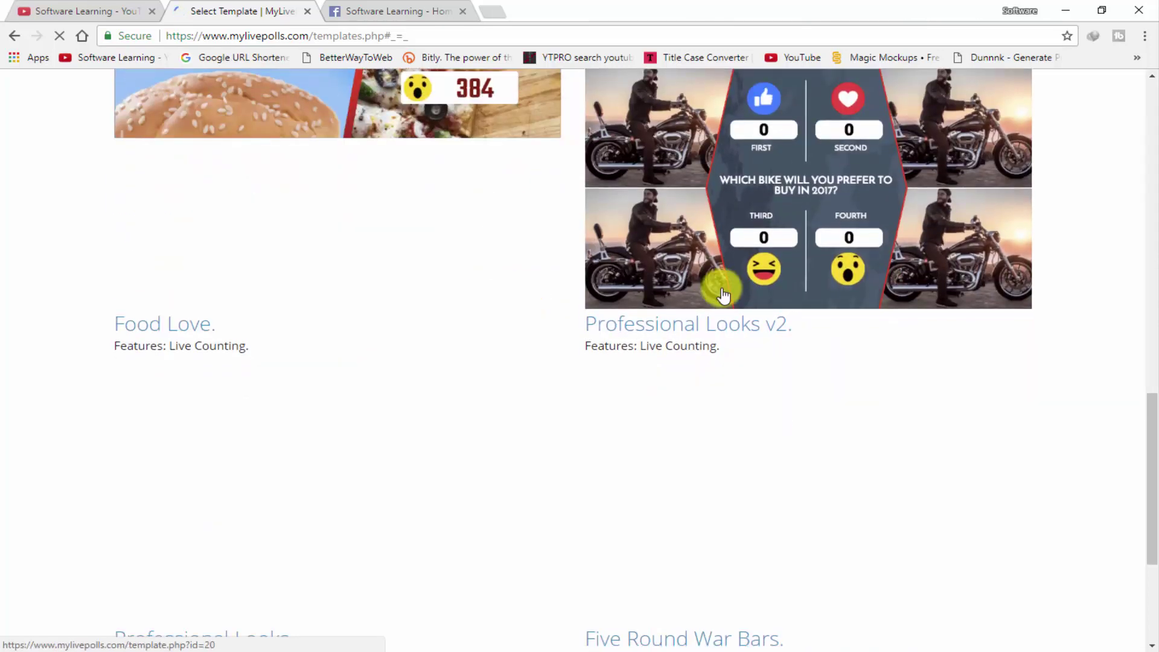
{"action": "scroll", "coordinate": [712, 266], "scroll_direction": "up", "scroll_amount": 2}
{"action": "scroll", "coordinate": [602, 298], "scroll_direction": "up", "scroll_amount": 3}
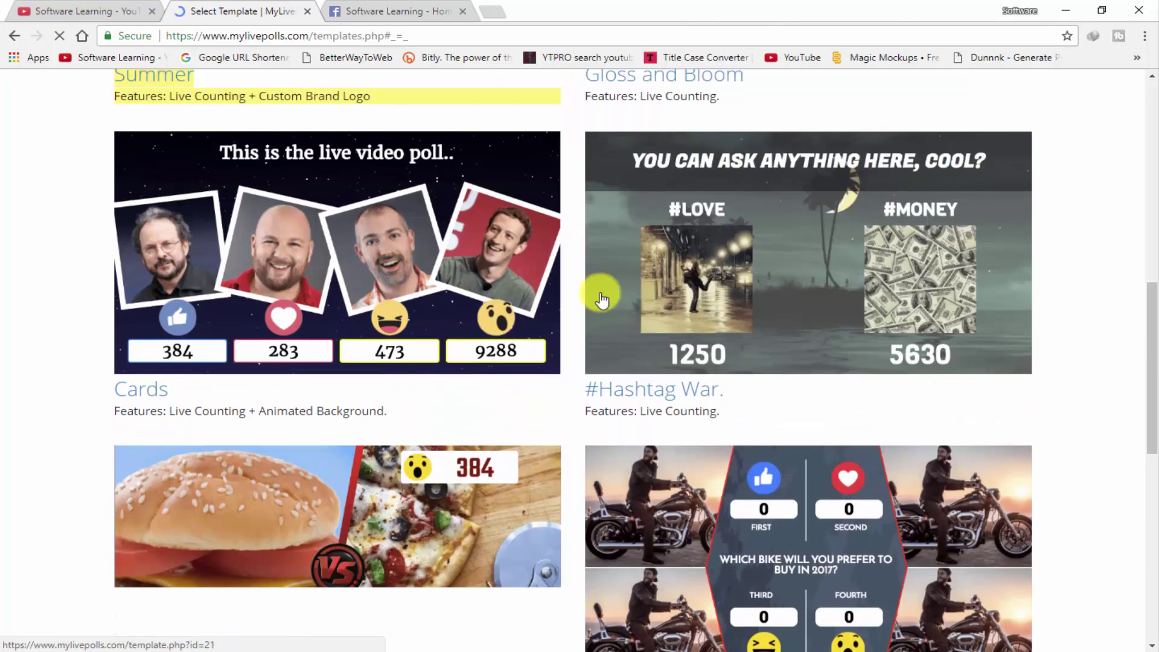
{"action": "scroll", "coordinate": [443, 382], "scroll_direction": "down", "scroll_amount": 5}
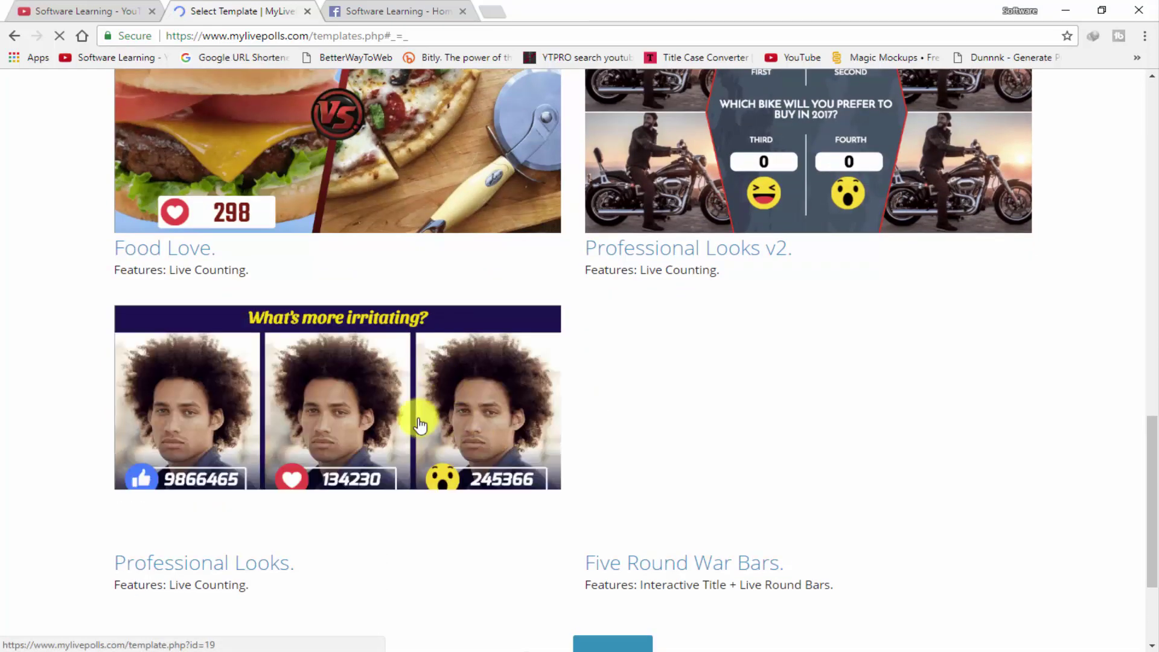
{"action": "scroll", "coordinate": [499, 405], "scroll_direction": "up", "scroll_amount": 1}
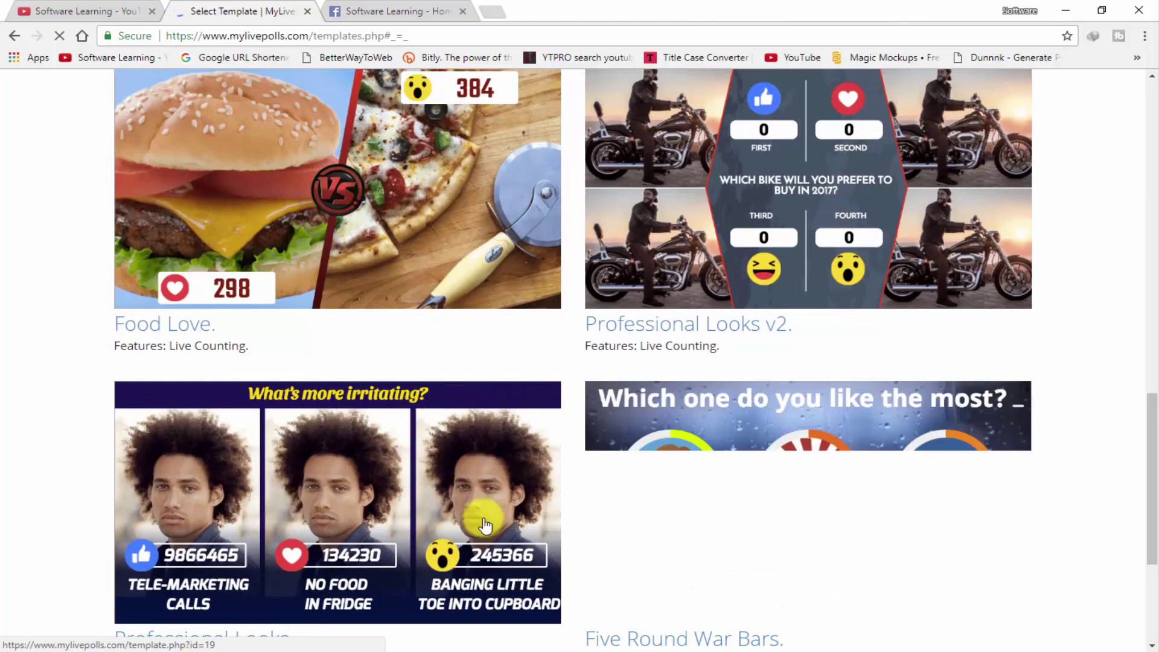
{"action": "scroll", "coordinate": [835, 580], "scroll_direction": "up", "scroll_amount": 4}
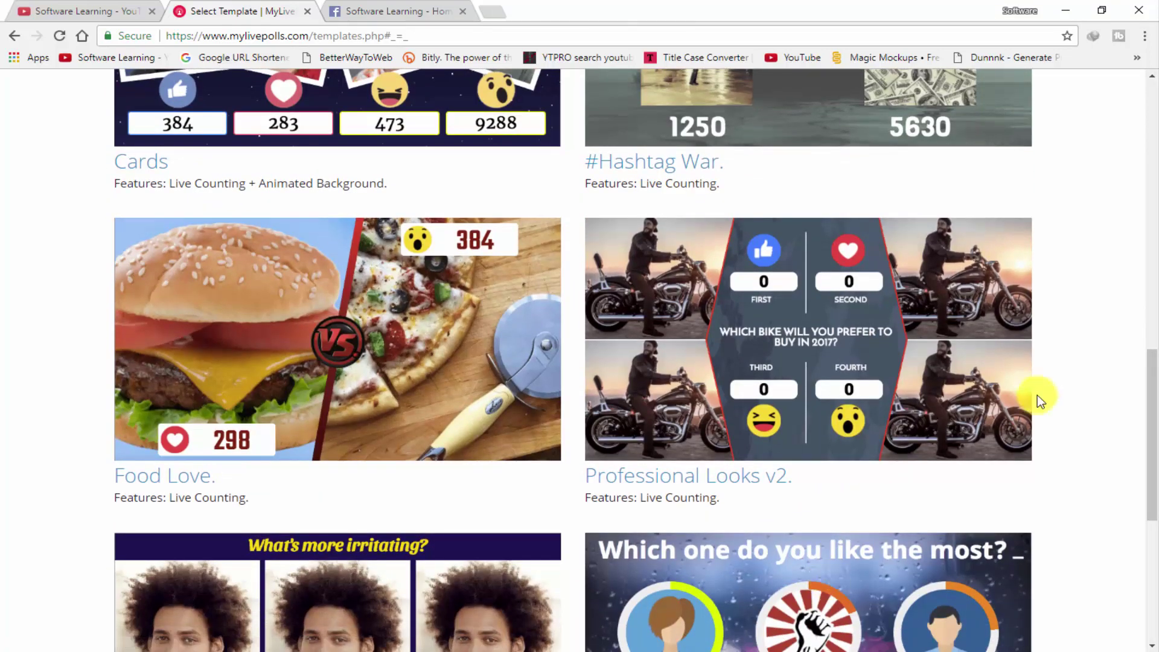
{"action": "scroll", "coordinate": [766, 319], "scroll_direction": "down", "scroll_amount": 8}
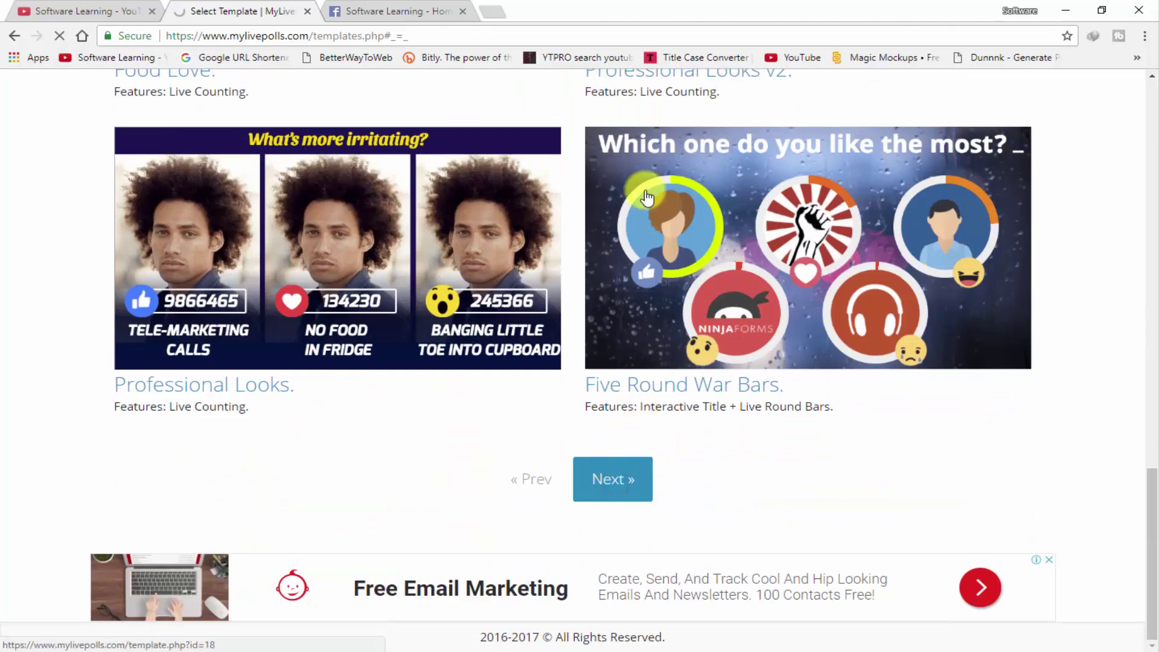
Go to the second page of templates and choose the "Full Images in Background!" template for editing.
{"action": "scroll", "coordinate": [822, 373], "scroll_direction": "down", "scroll_amount": 3}
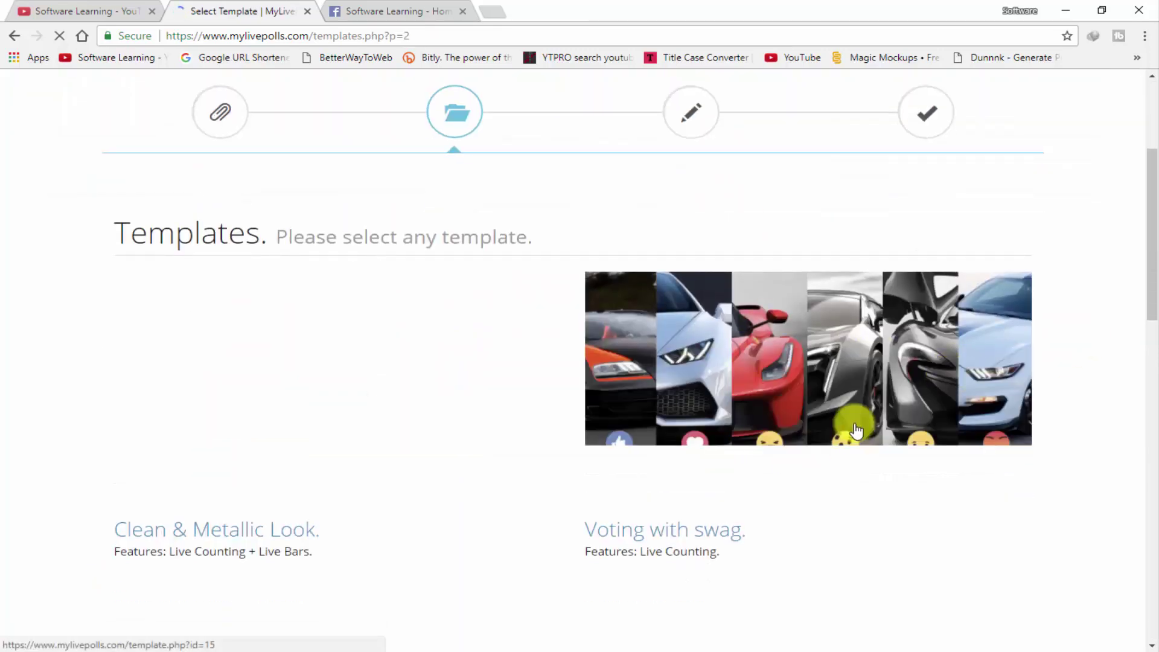
{"action": "scroll", "coordinate": [323, 366], "scroll_direction": "down", "scroll_amount": 1}
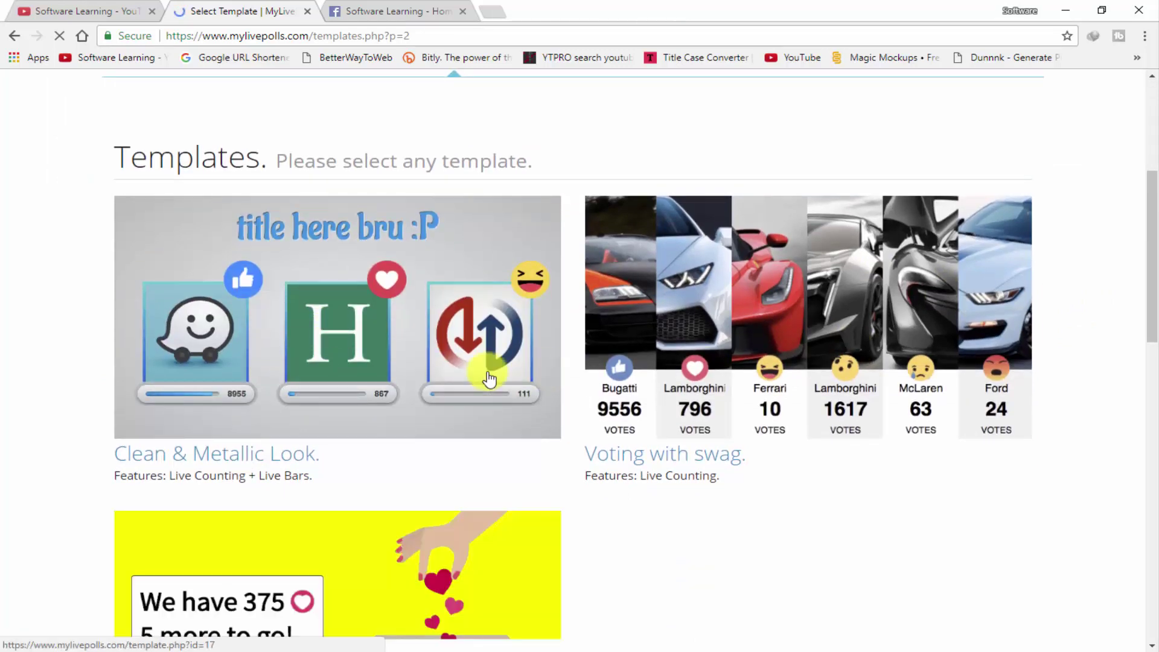
{"action": "scroll", "coordinate": [362, 378], "scroll_direction": "down", "scroll_amount": 4}
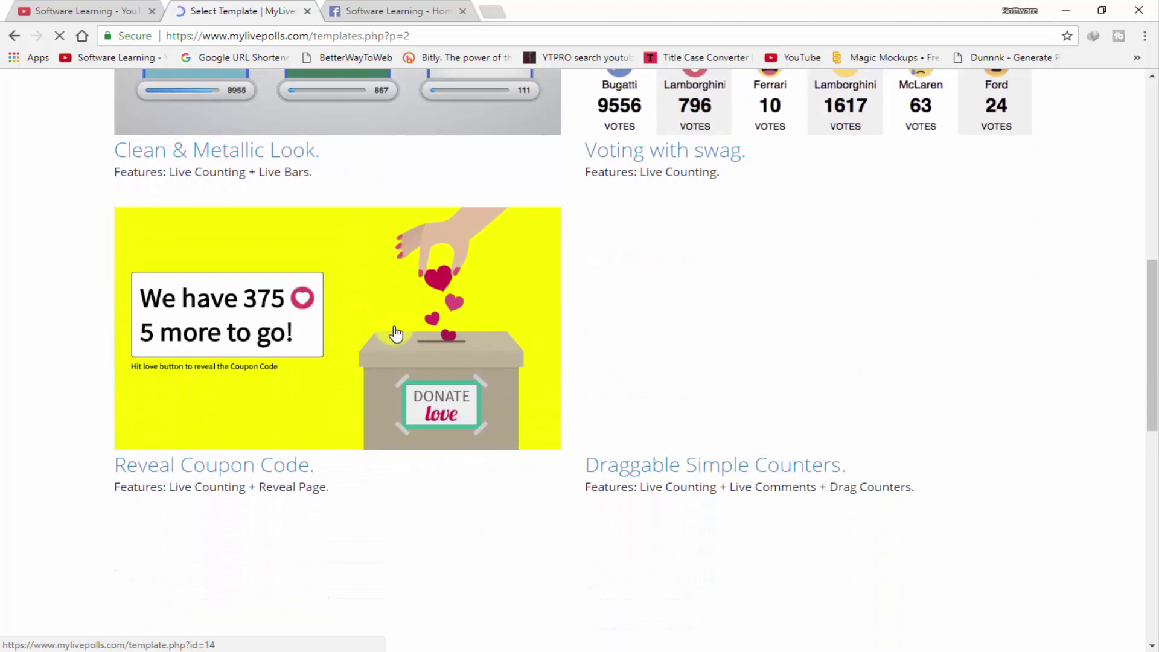
{"action": "scroll", "coordinate": [395, 334], "scroll_direction": "down", "scroll_amount": 9}
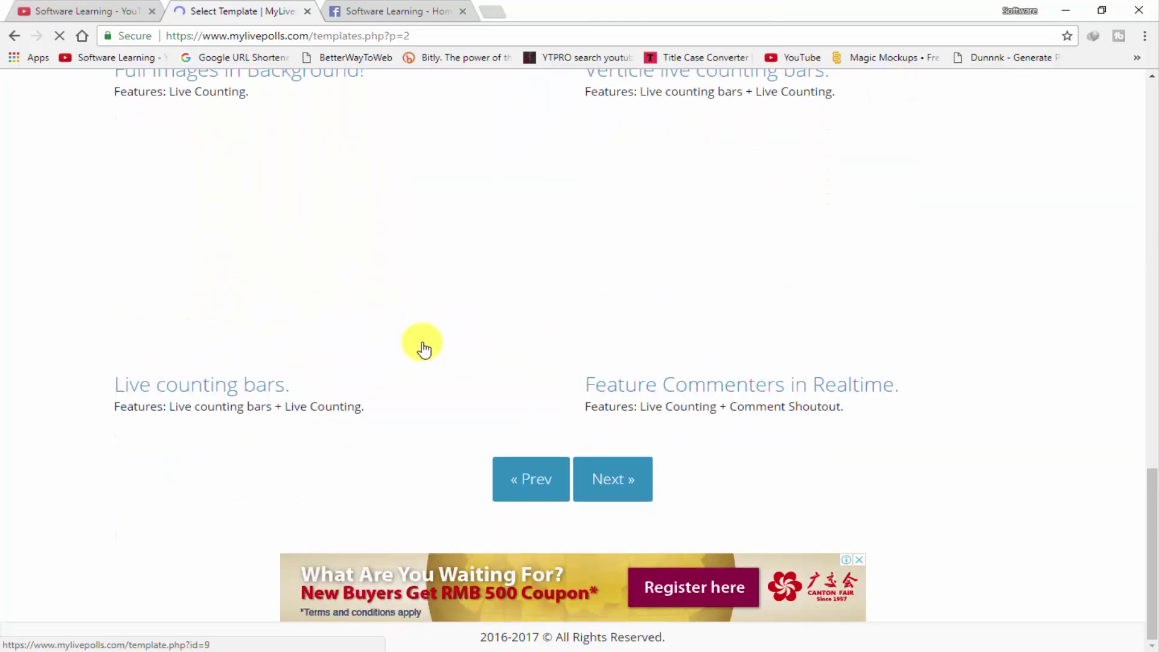
{"action": "scroll", "coordinate": [425, 349], "scroll_direction": "up", "scroll_amount": 6}
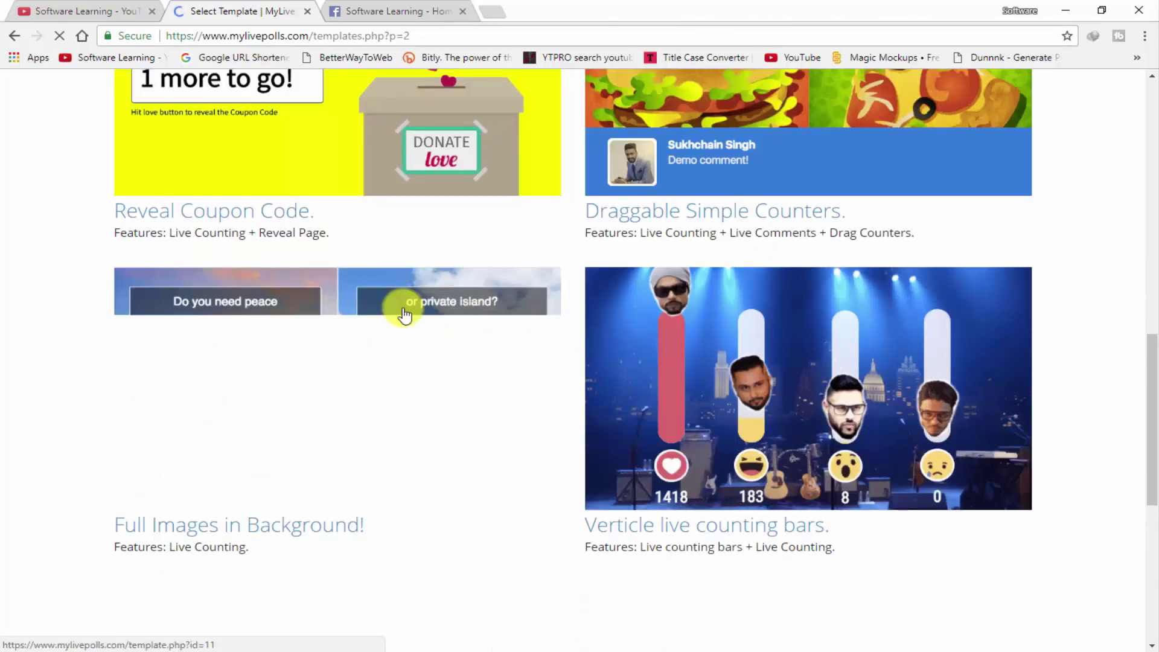
{"action": "scroll", "coordinate": [492, 447], "scroll_direction": "down", "scroll_amount": 3}
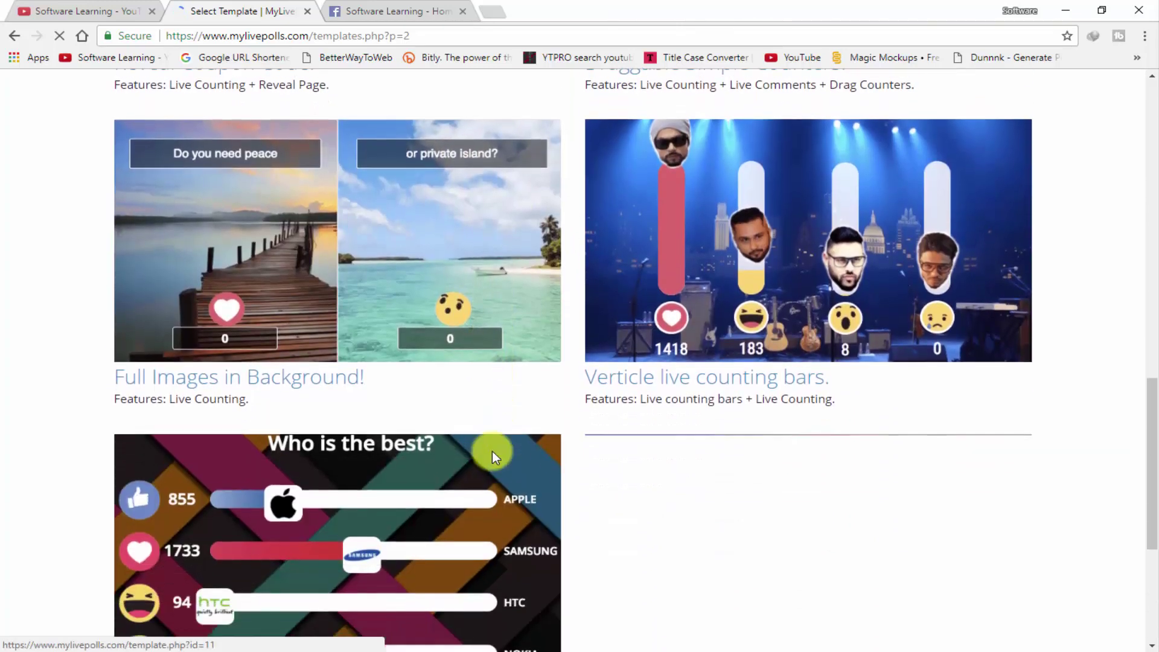
{"action": "scroll", "coordinate": [513, 459], "scroll_direction": "down", "scroll_amount": 1}
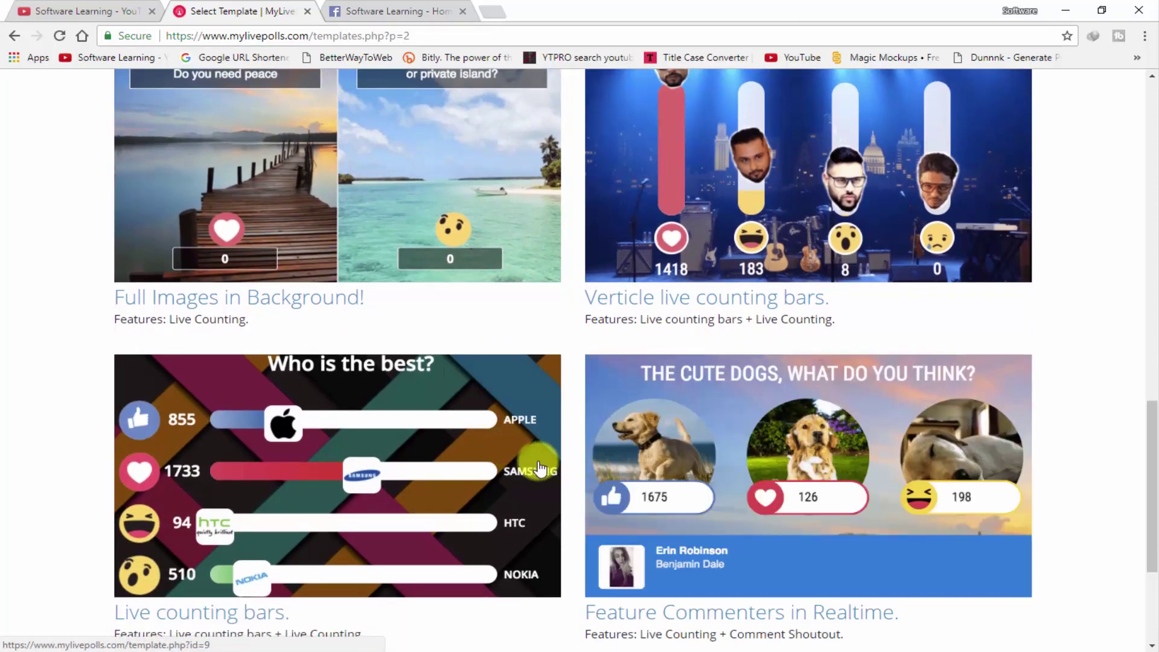
{"action": "scroll", "coordinate": [331, 393], "scroll_direction": "up", "scroll_amount": 2}
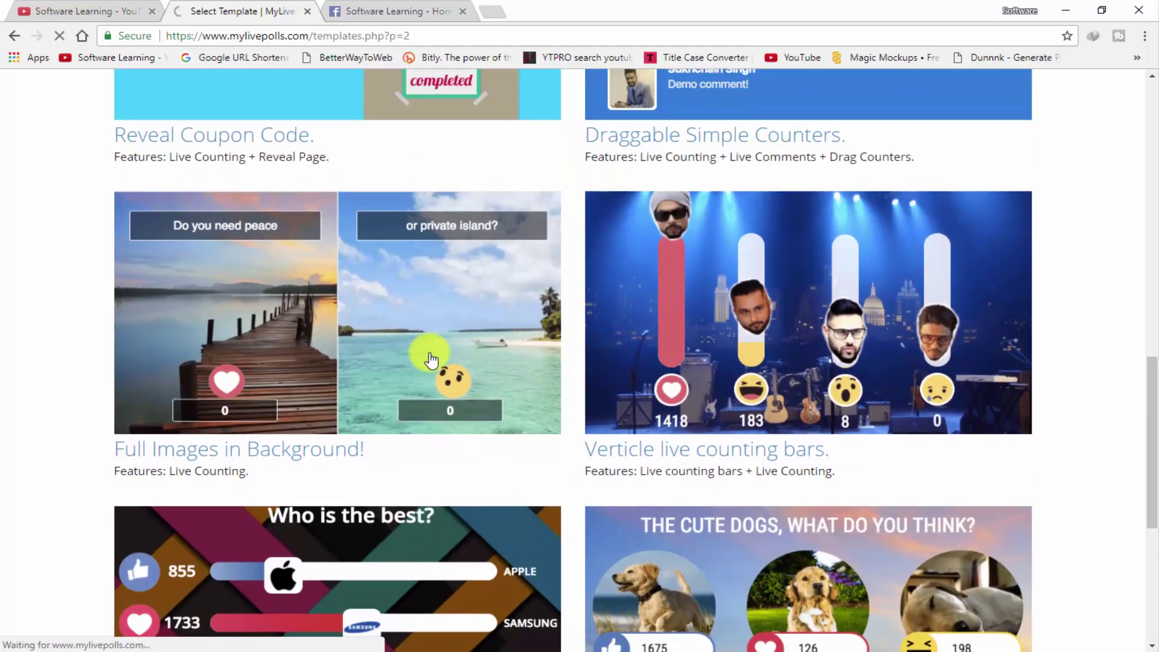
Set the poll template's first heading to "iphone".
{"action": "scroll", "coordinate": [468, 336], "scroll_direction": "down", "scroll_amount": 3}
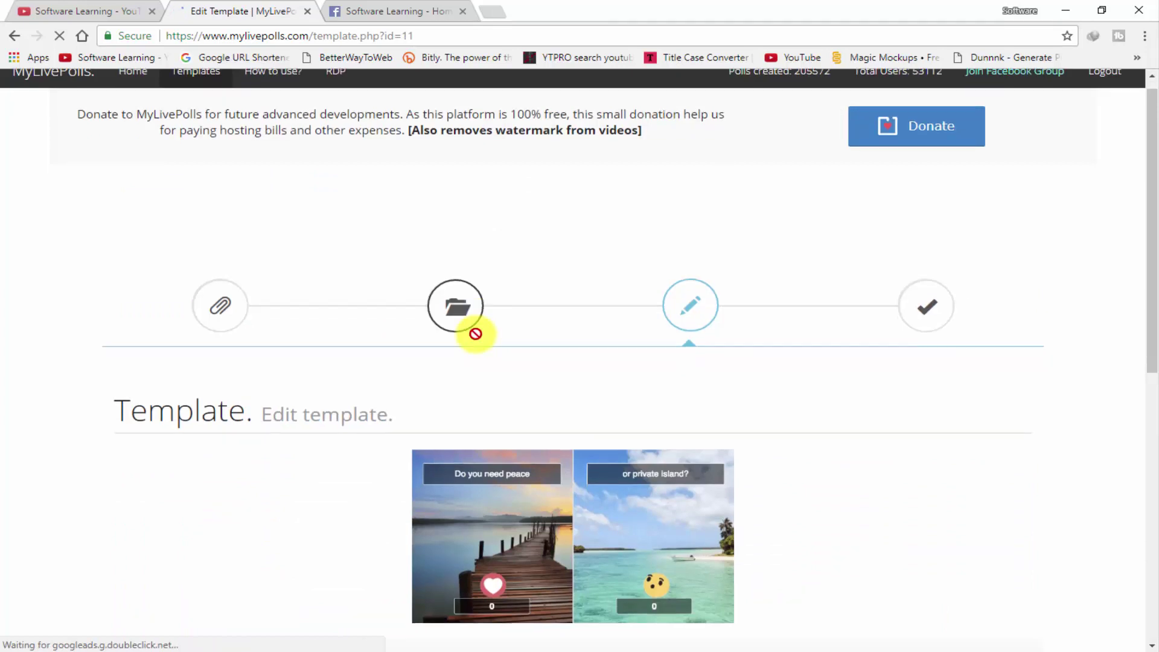
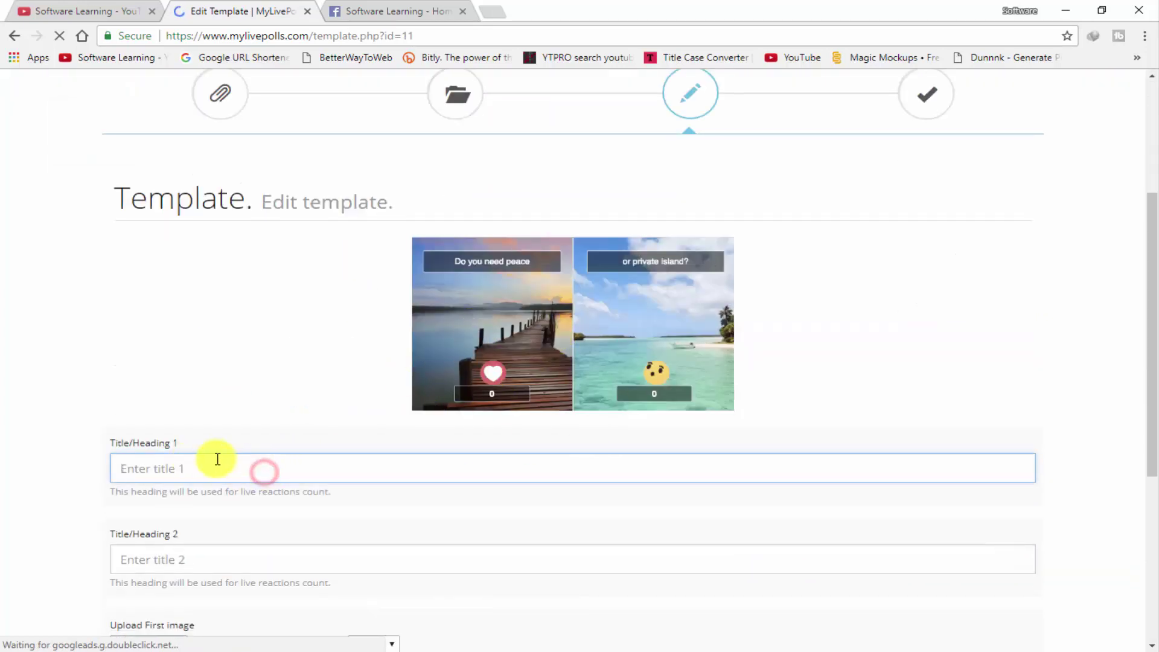
{"action": "scroll", "coordinate": [183, 466], "scroll_direction": "down", "scroll_amount": 1}
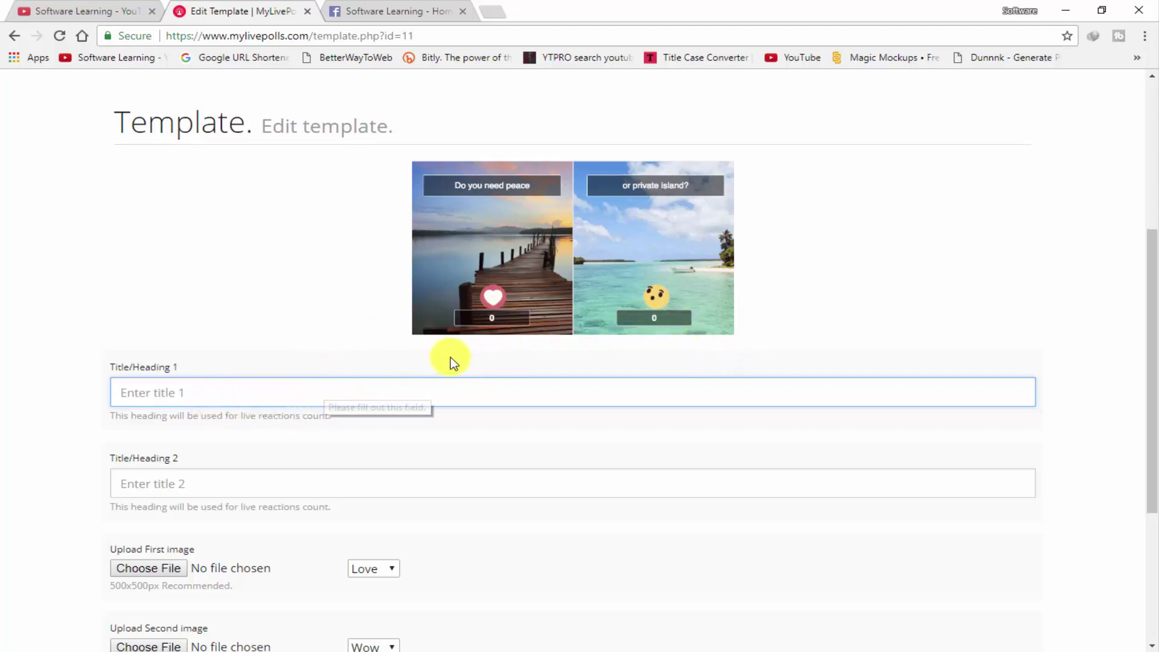
{"action": "left_click", "coordinate": [275, 398]}
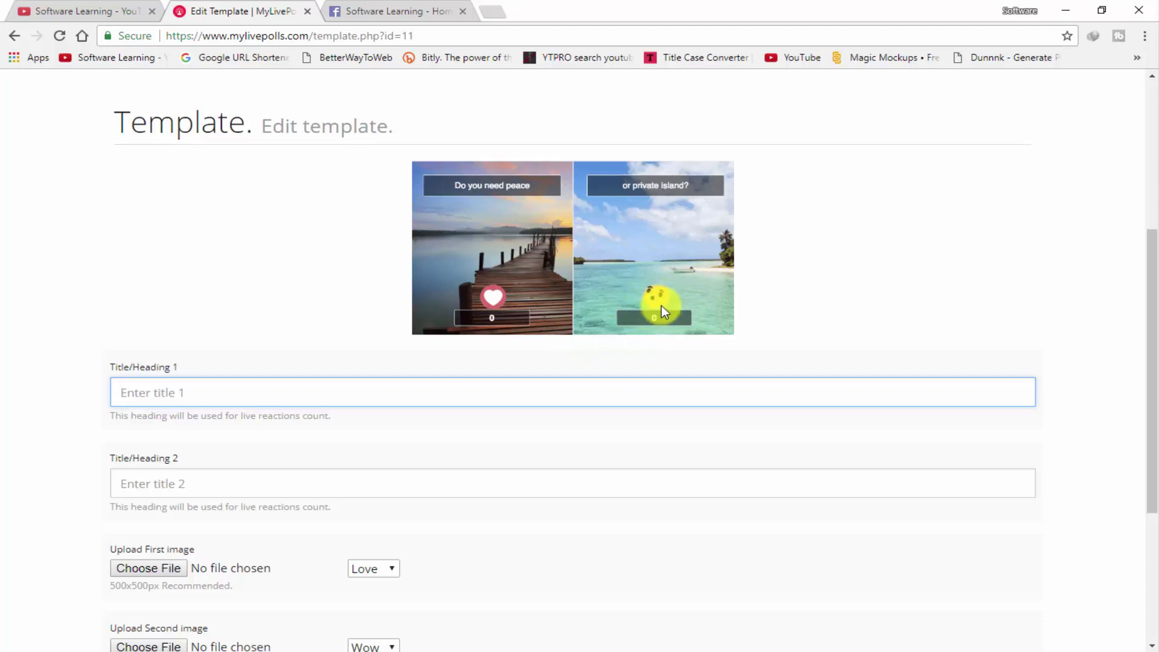
{"action": "left_click", "coordinate": [576, 383]}
{"action": "key", "text": "Delete"}
{"action": "type", "text": "iphone"}
Set the poll template's second heading to "Android".
{"action": "left_click", "coordinate": [206, 471]}
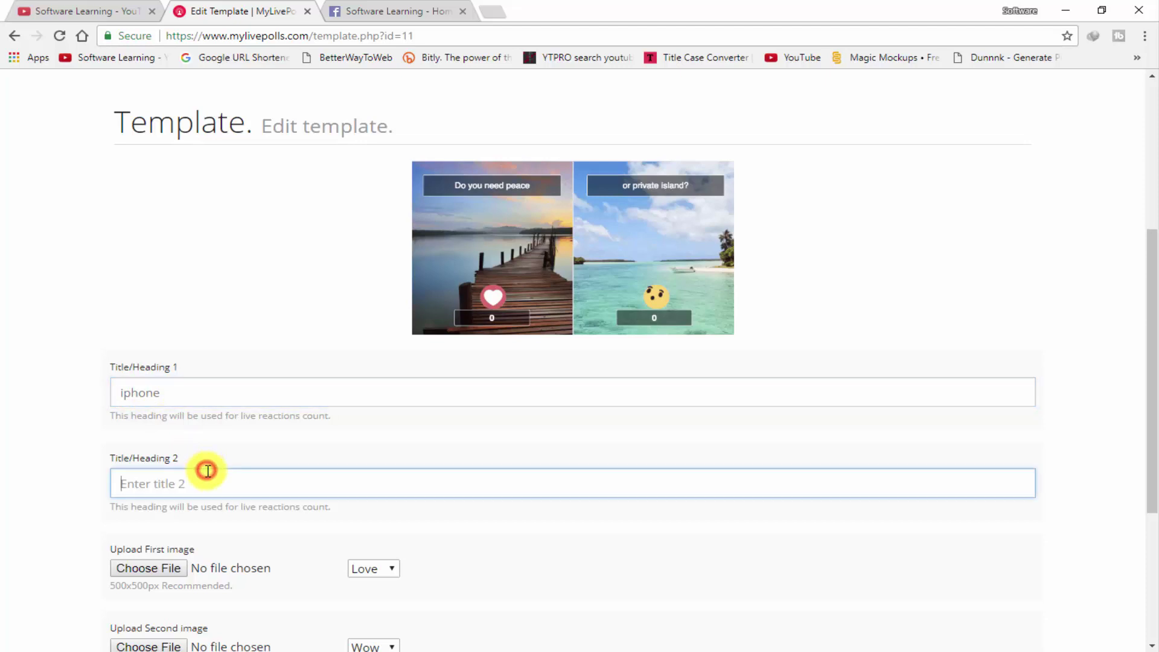
{"action": "scroll", "coordinate": [203, 475], "scroll_direction": "down", "scroll_amount": 1}
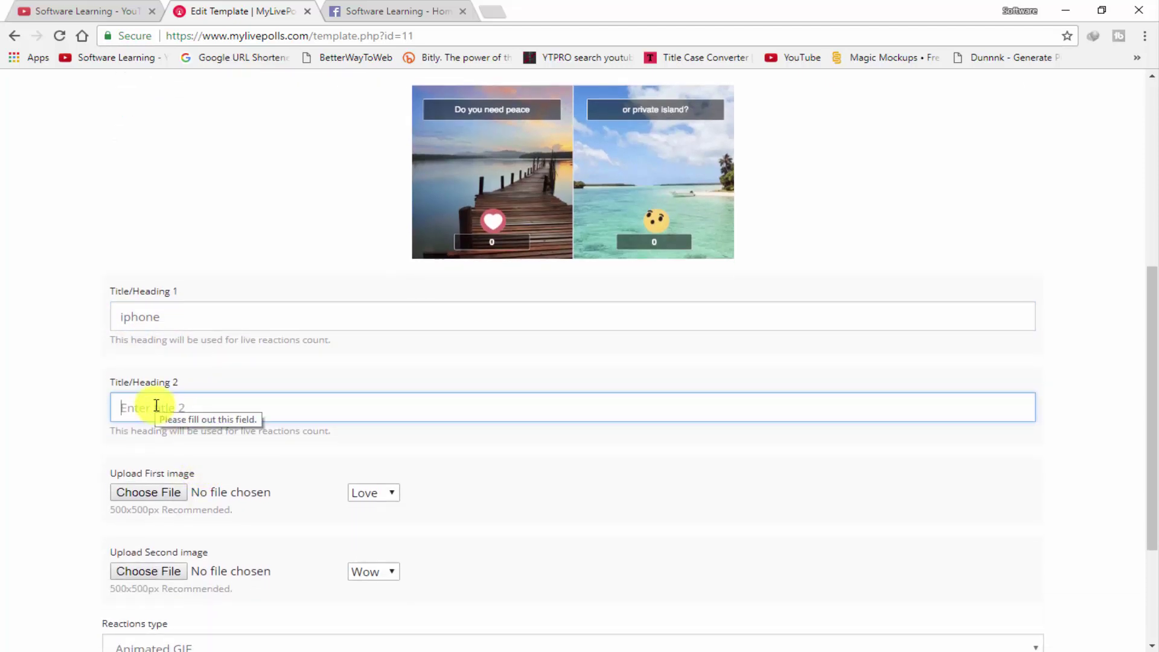
{"action": "type", "text": "Andr"}
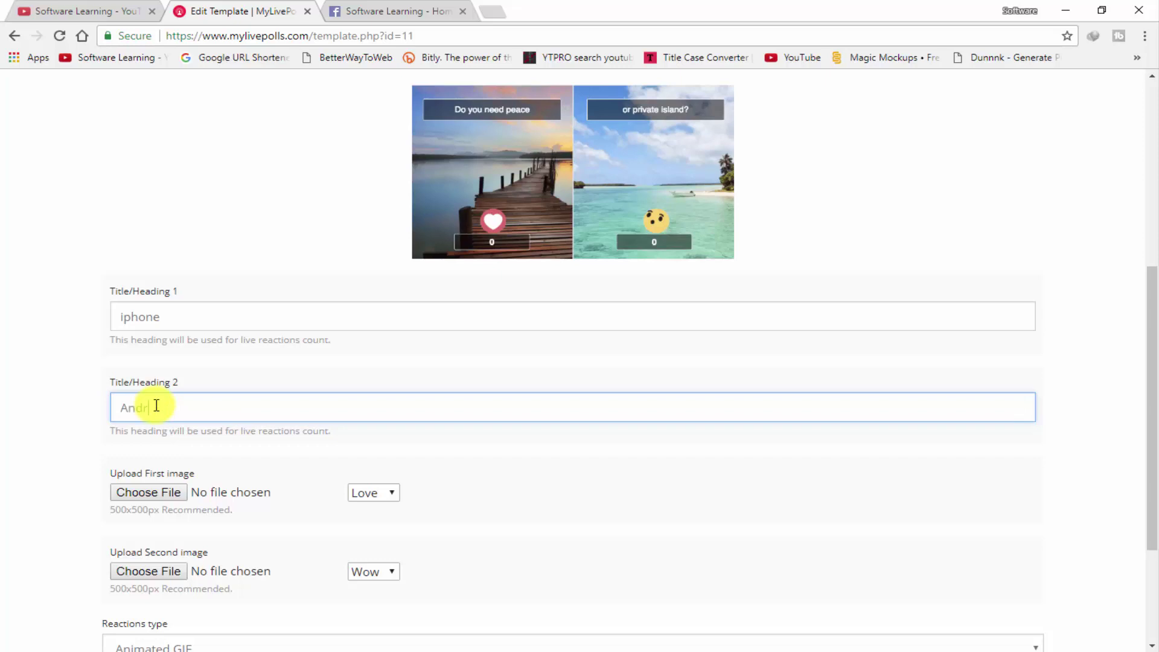
{"action": "type", "text": "oid"}
{"action": "scroll", "coordinate": [181, 458], "scroll_direction": "down", "scroll_amount": 1}
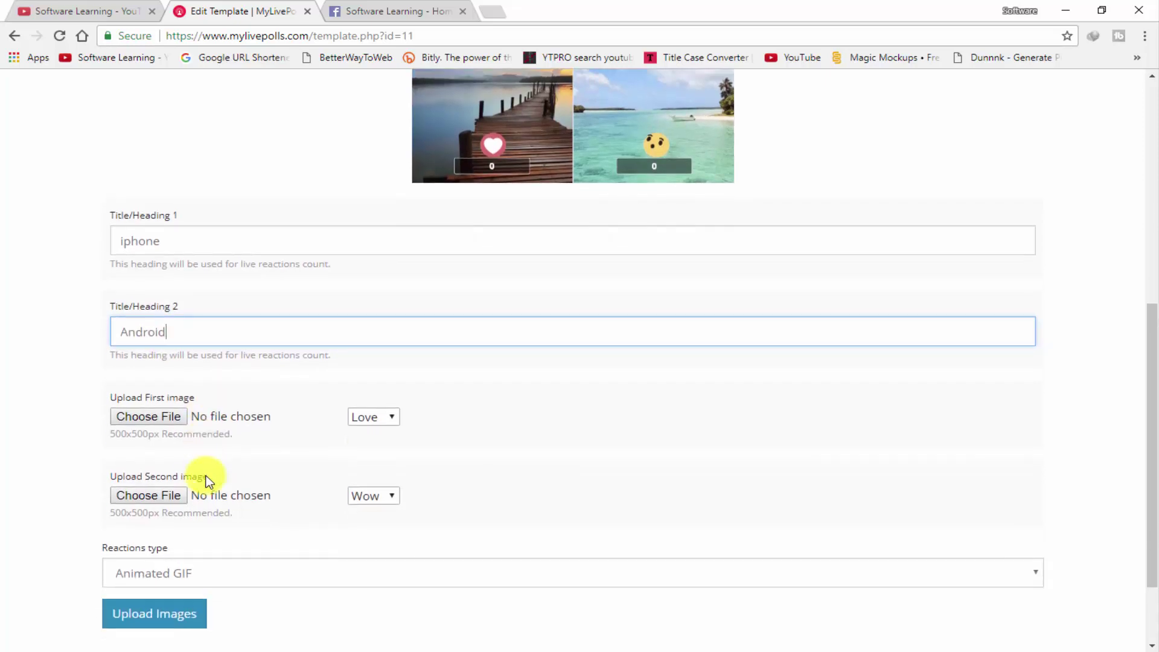
{"action": "scroll", "coordinate": [208, 501], "scroll_direction": "up", "scroll_amount": 2}
{"action": "scroll", "coordinate": [163, 555], "scroll_direction": "down", "scroll_amount": 1}
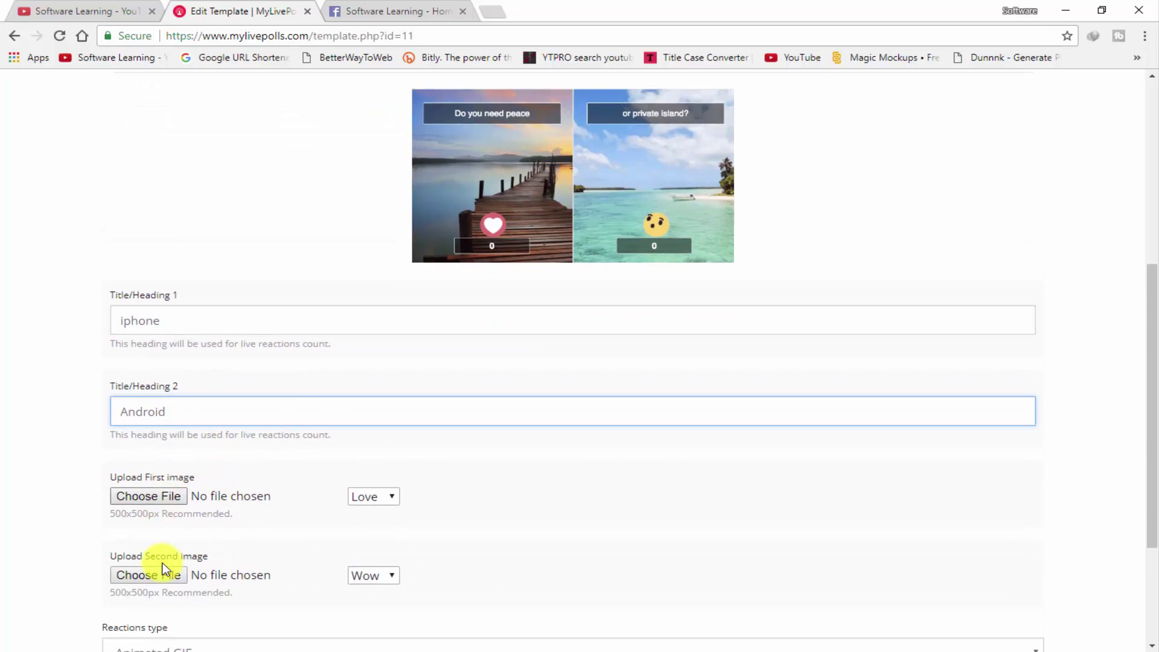
{"action": "left_click", "coordinate": [167, 494]}
{"action": "left_click", "coordinate": [440, 145]}
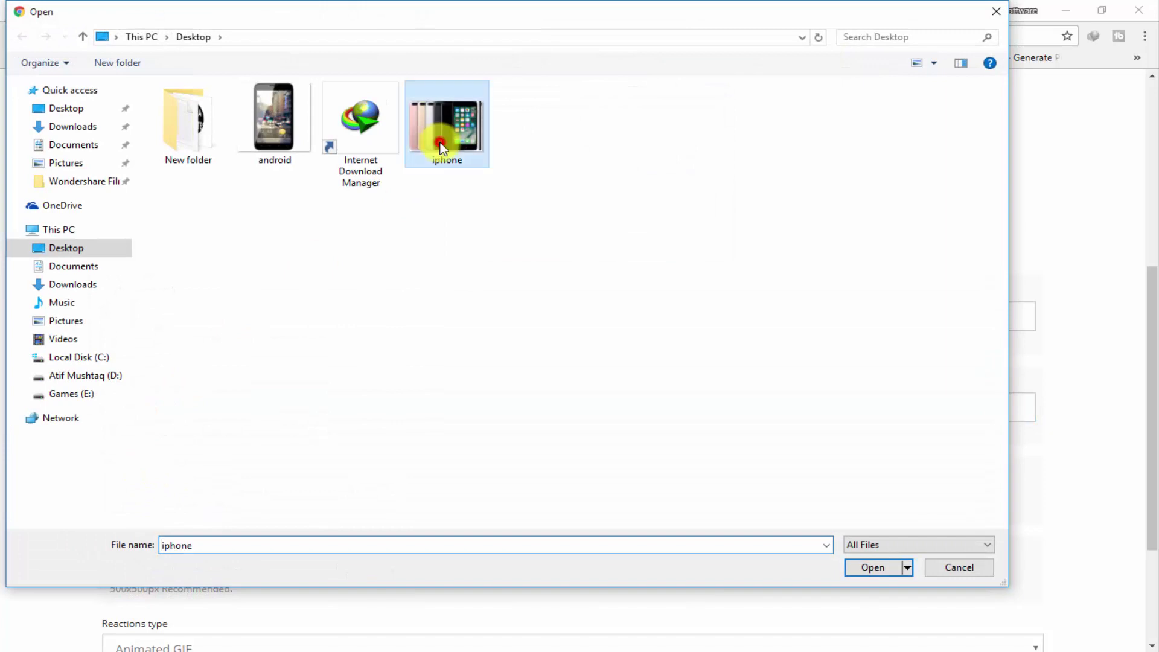
{"action": "left_click", "coordinate": [953, 560]}
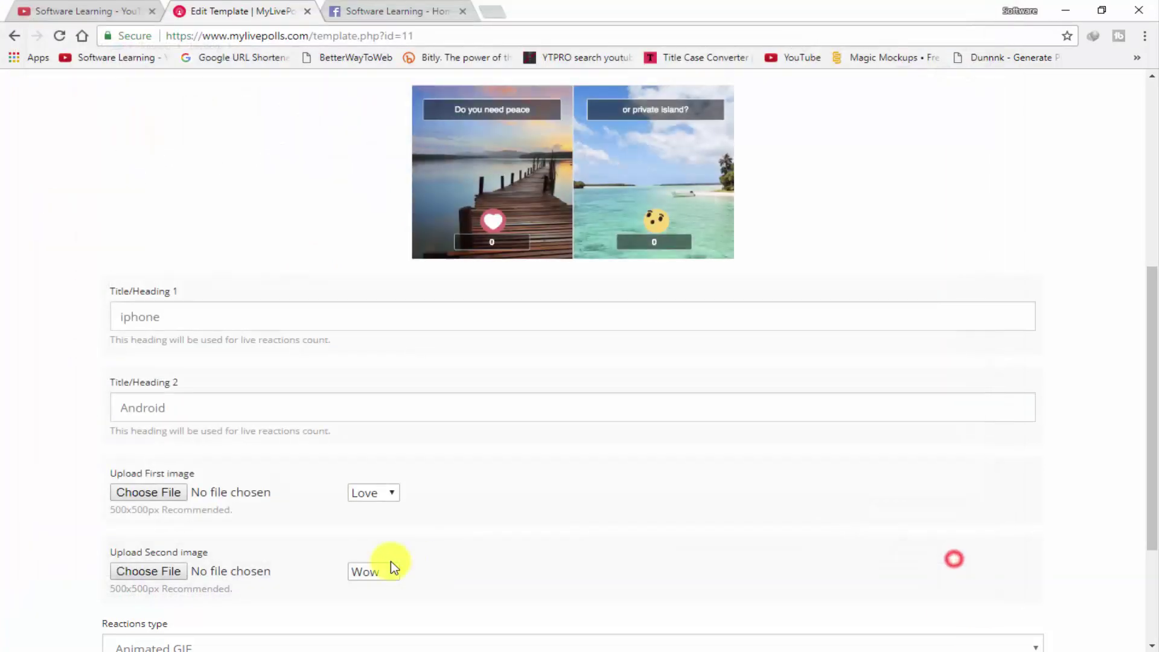
{"action": "left_click", "coordinate": [110, 506]}
{"action": "left_click", "coordinate": [119, 509]}
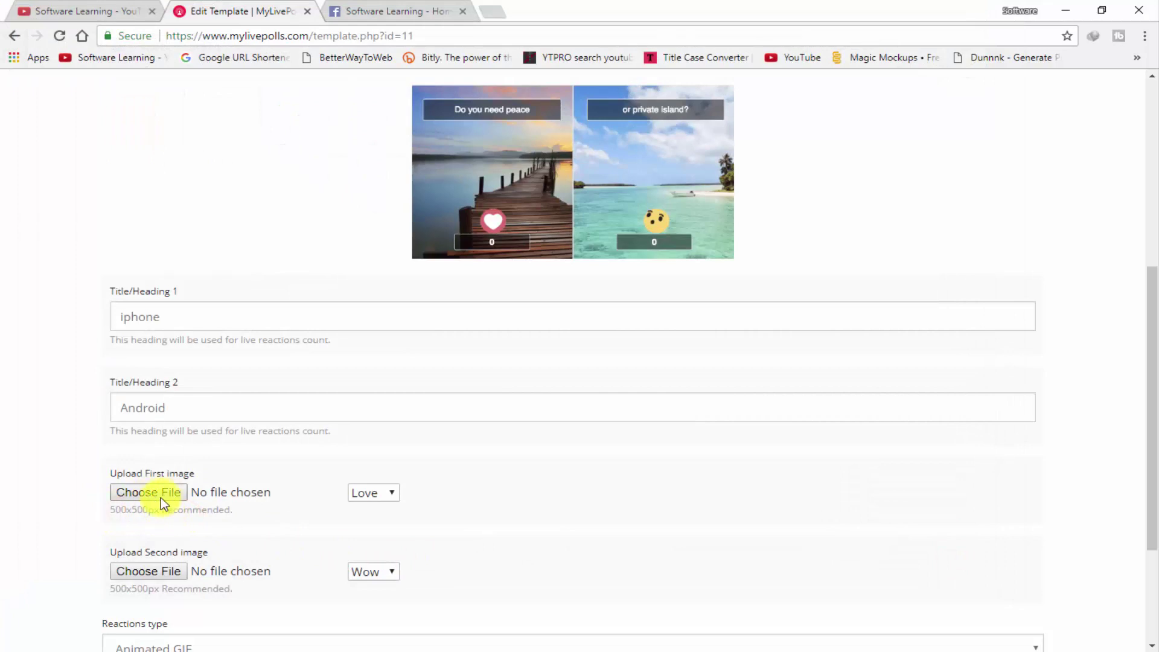
Browse for the poll's first image and open the iphone picture from the Desktop in Paint for editing.
{"action": "left_click", "coordinate": [165, 495]}
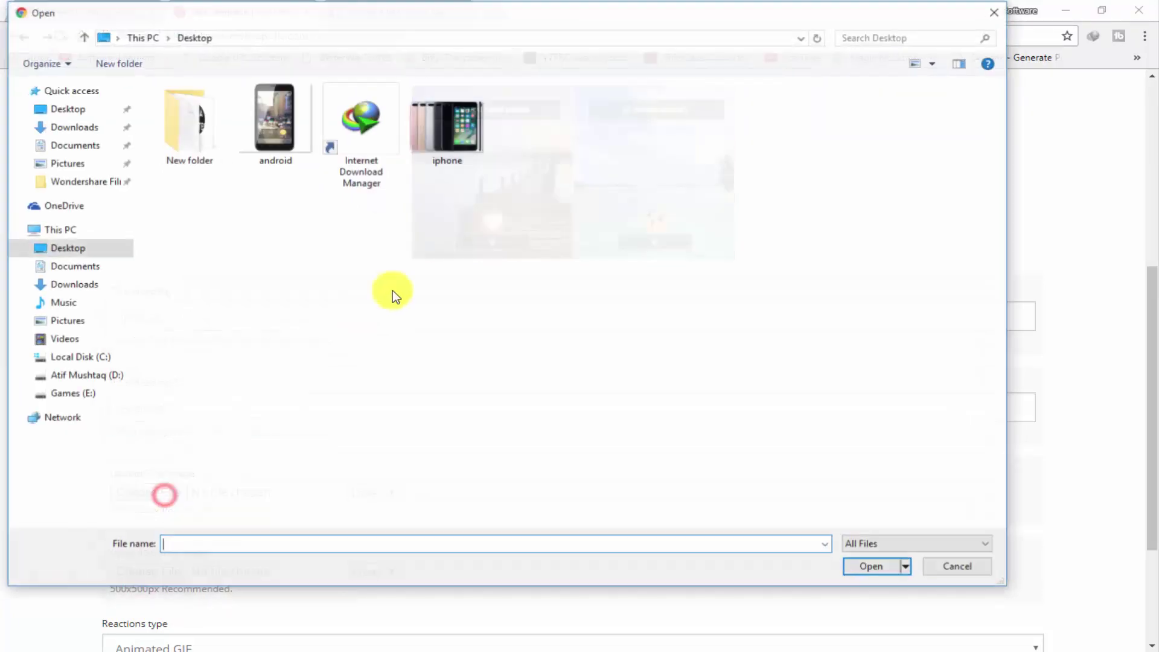
{"action": "left_click", "coordinate": [479, 137]}
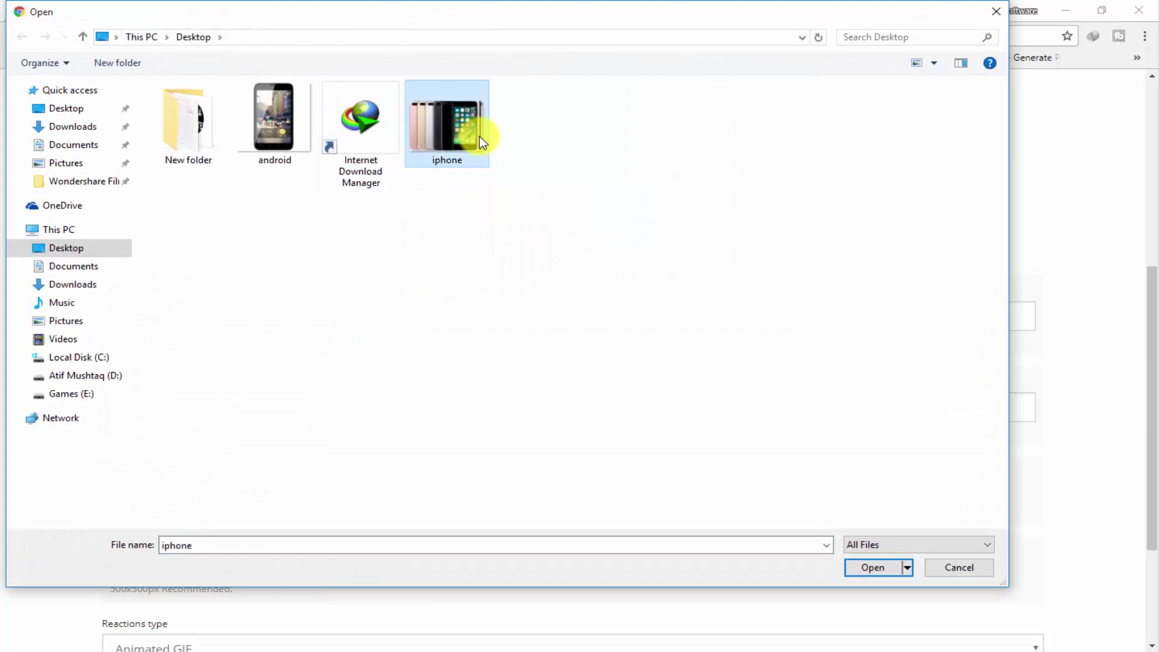
{"action": "right_click", "coordinate": [456, 124]}
{"action": "left_click", "coordinate": [561, 192]}
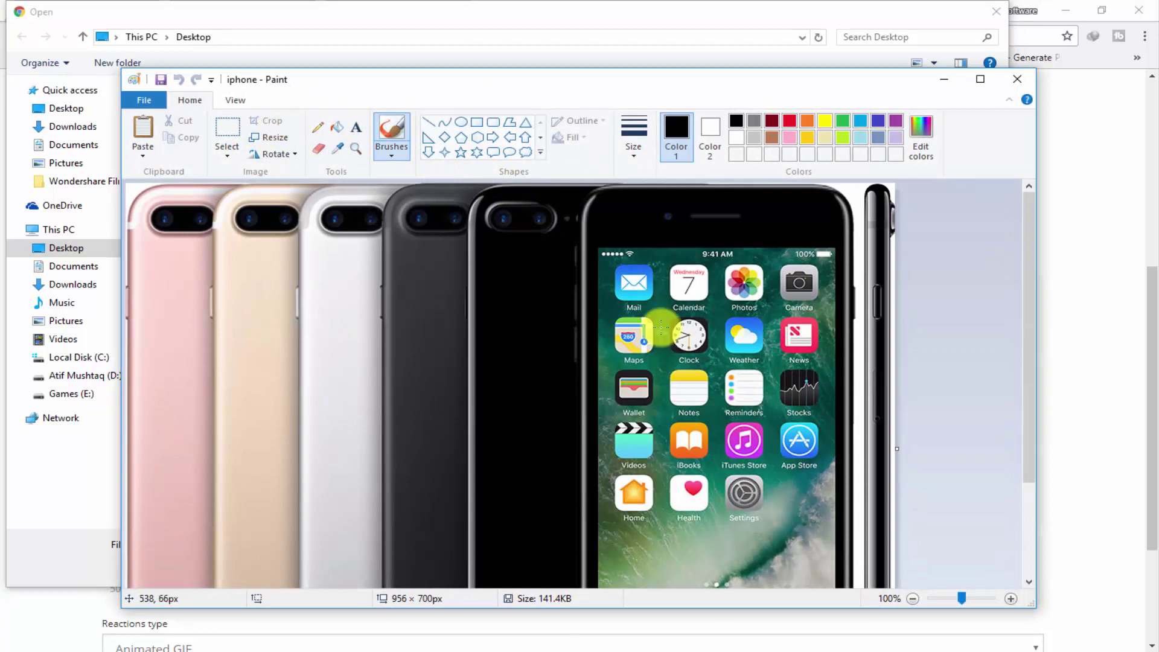
Resize the iphone picture to 500 by 500 pixels without maintaining its aspect ratio.
{"action": "left_click", "coordinate": [266, 139]}
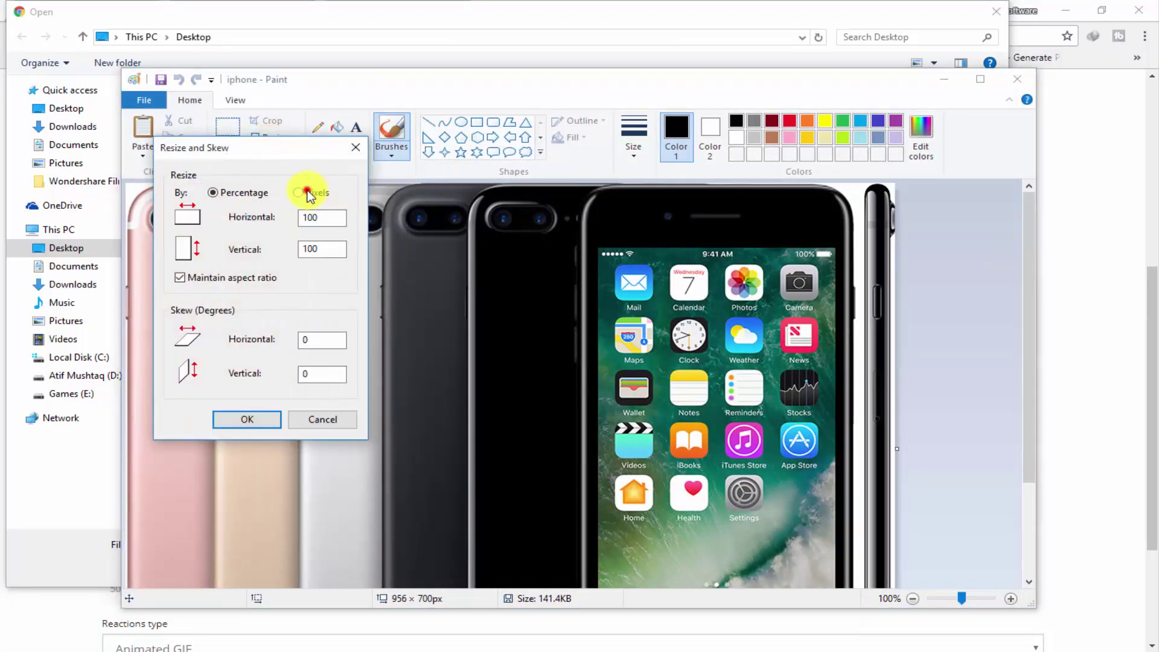
{"action": "left_click", "coordinate": [307, 192]}
{"action": "double_click", "coordinate": [324, 218]}
{"action": "left_click", "coordinate": [238, 279]}
{"action": "double_click", "coordinate": [322, 248]}
{"action": "double_click", "coordinate": [332, 217]}
{"action": "type", "text": "500"}
{"action": "double_click", "coordinate": [324, 250]}
{"action": "type", "text": "5"}
{"action": "left_click", "coordinate": [264, 417]}
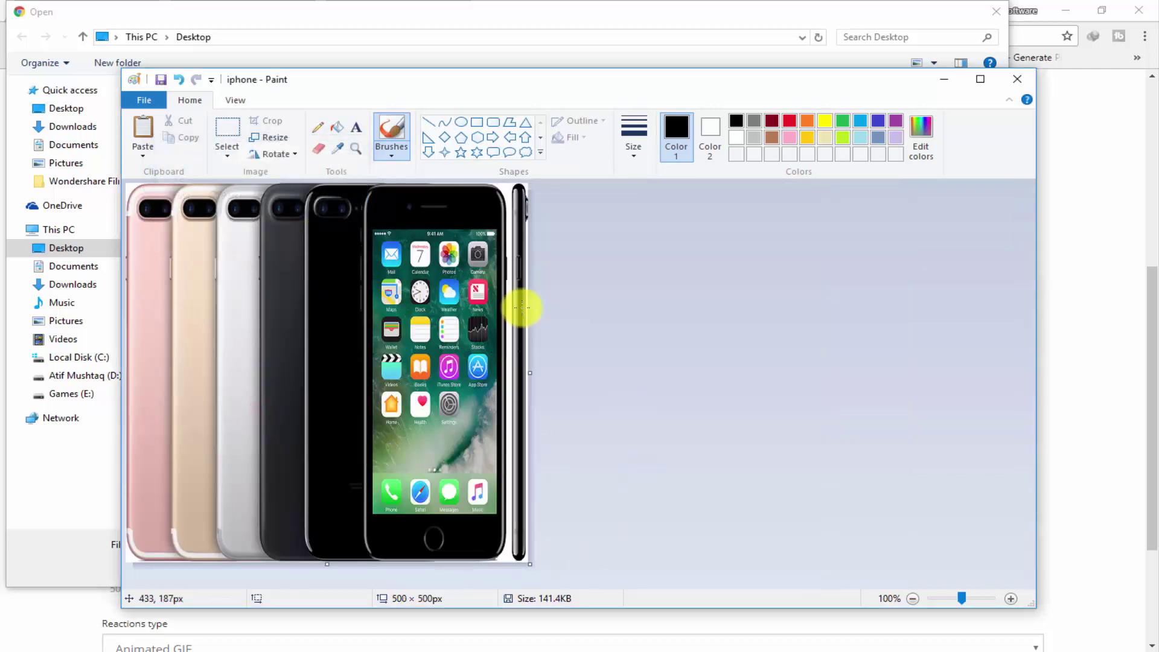
Save the resized picture in Paint and choose iphone.jpg as the poll's first image.
{"action": "left_click", "coordinate": [145, 101]}
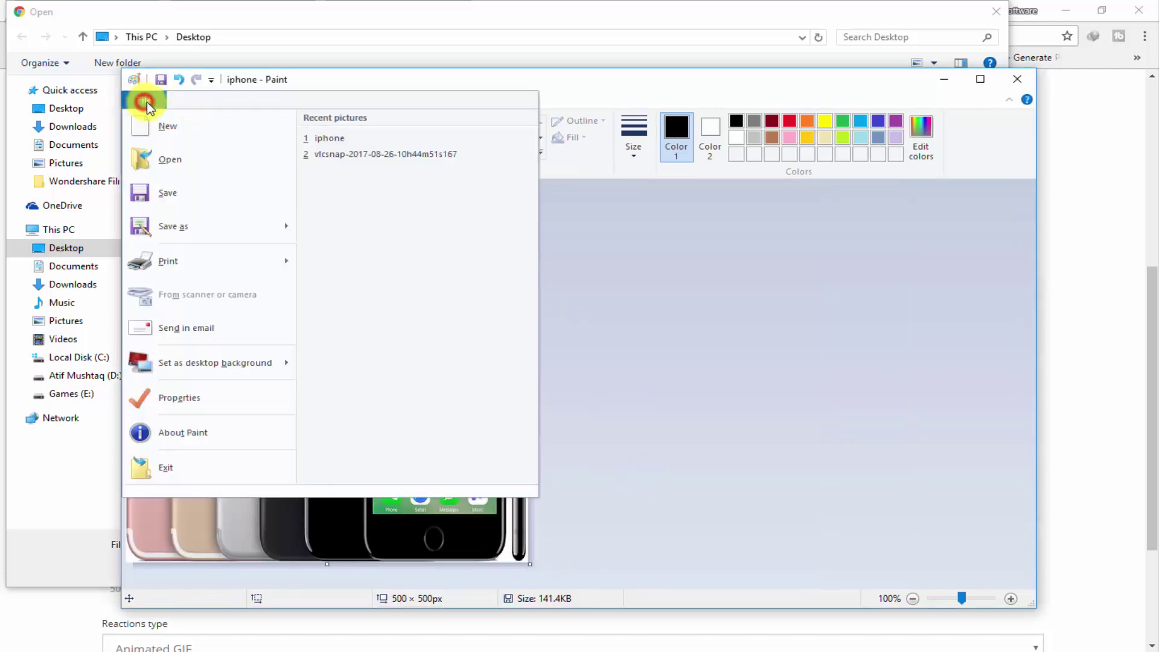
{"action": "left_click", "coordinate": [212, 194]}
{"action": "left_click", "coordinate": [1010, 81]}
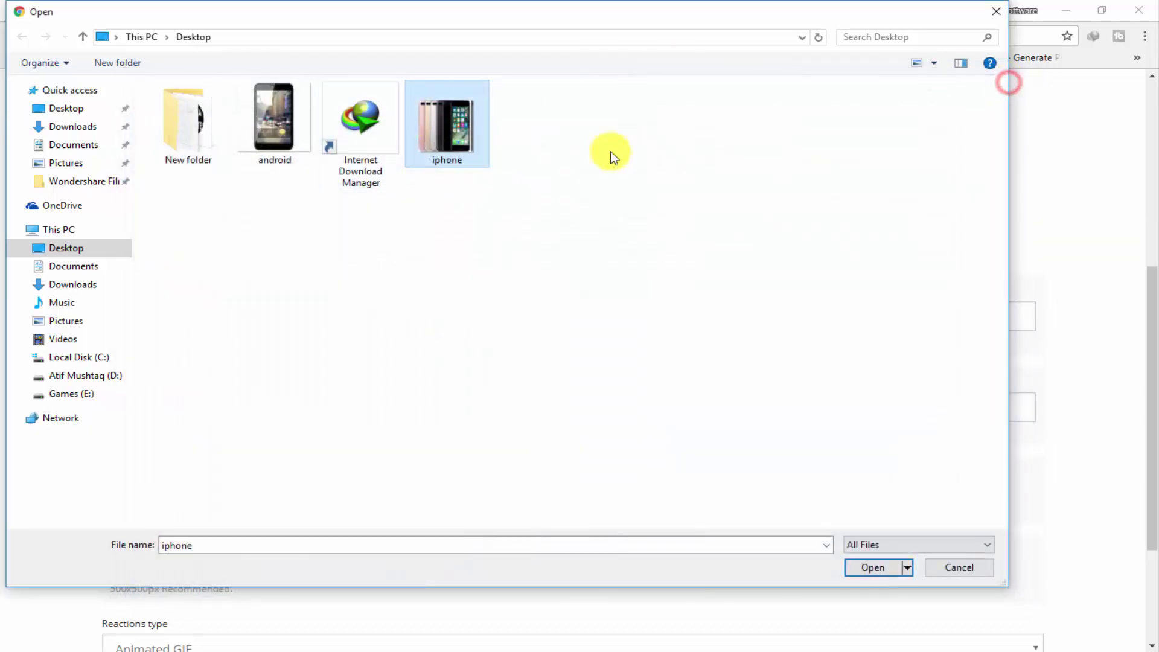
{"action": "left_click", "coordinate": [885, 571]}
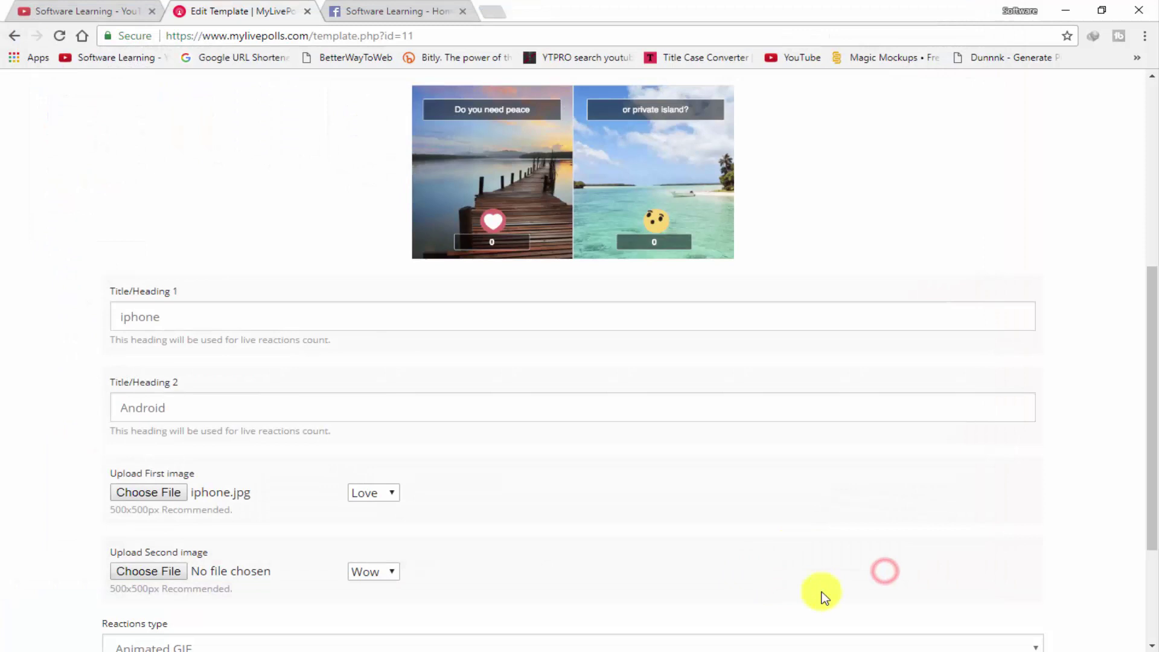
Choose android.jpg from the Desktop as the poll's second image.
{"action": "scroll", "coordinate": [445, 454], "scroll_direction": "down", "scroll_amount": 1}
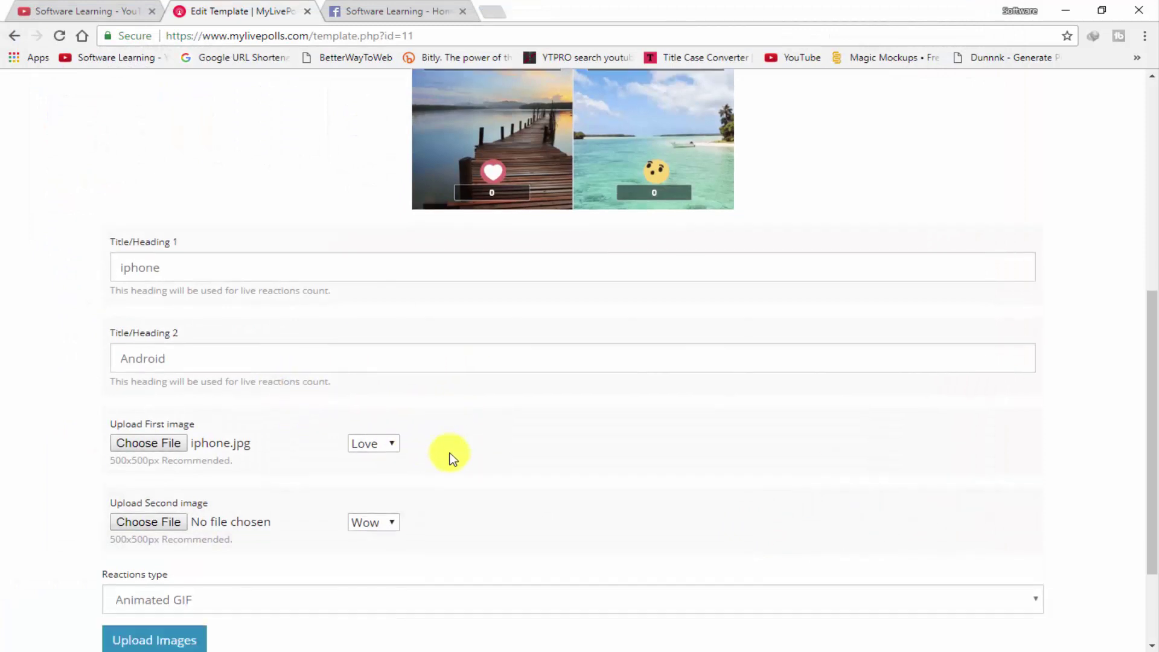
{"action": "left_click", "coordinate": [158, 500]}
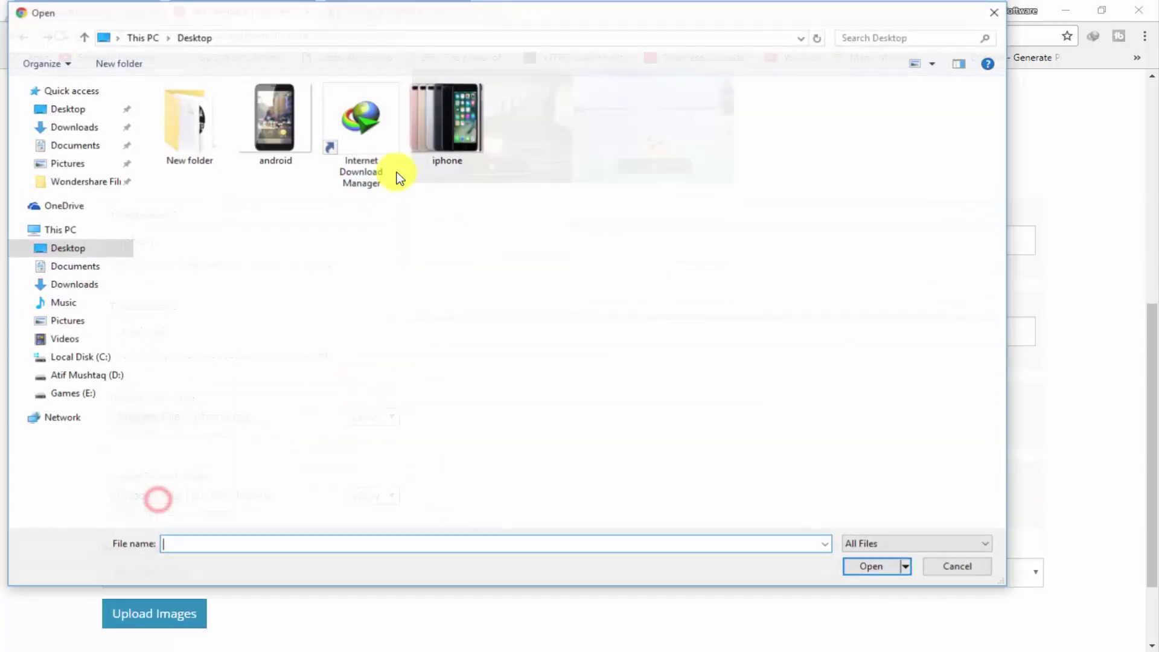
{"action": "left_click", "coordinate": [268, 124]}
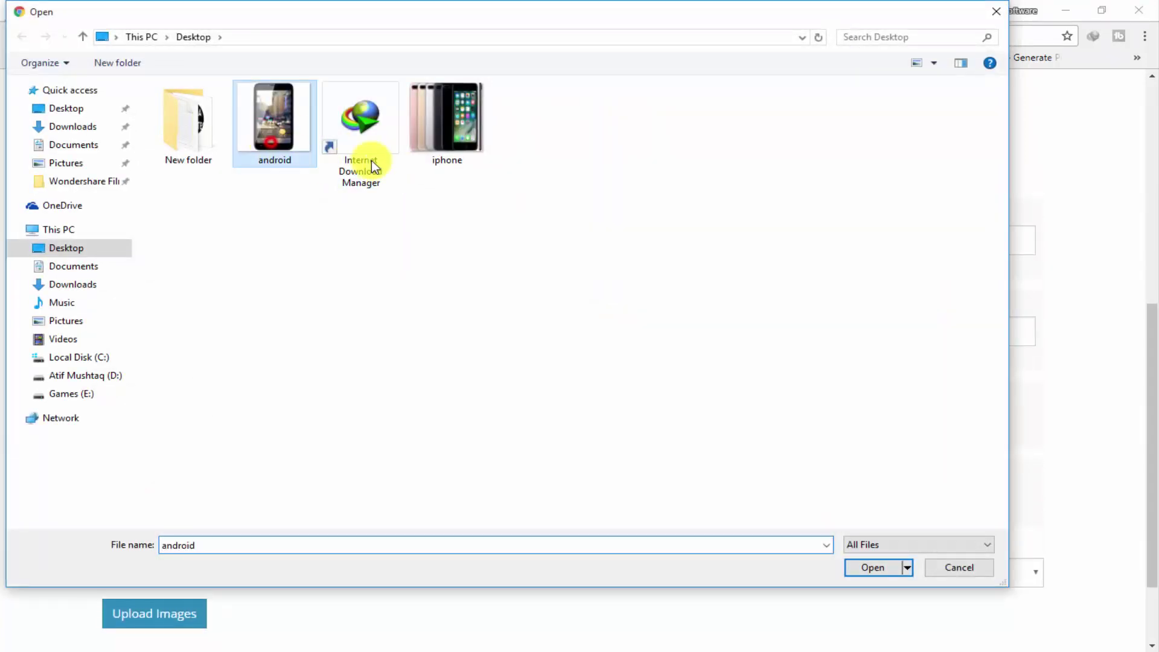
{"action": "left_click", "coordinate": [870, 566]}
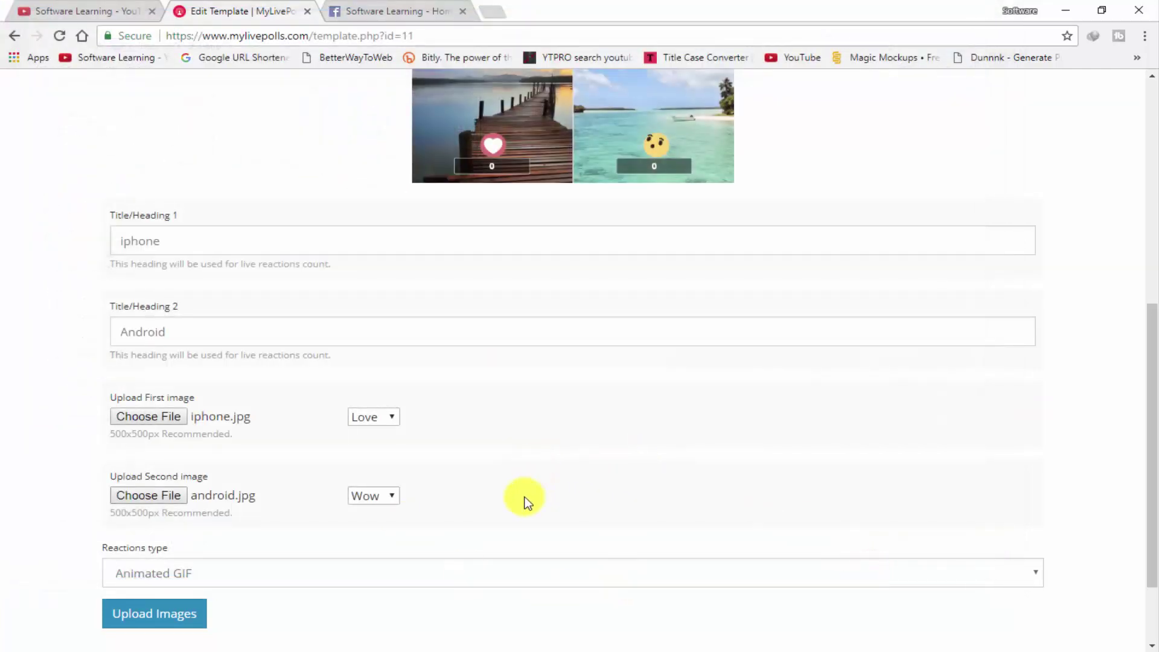
Choose Animated GIF as the reactions type and Love as the reaction for the first image.
{"action": "scroll", "coordinate": [187, 572], "scroll_direction": "down", "scroll_amount": 3}
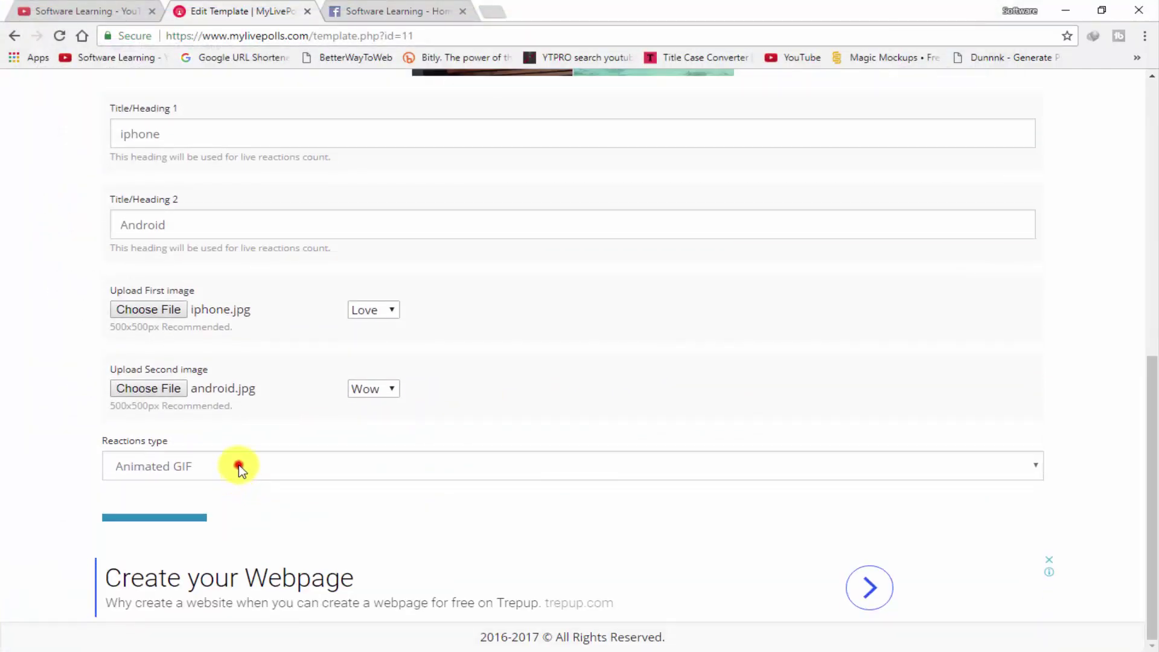
{"action": "left_click", "coordinate": [238, 467]}
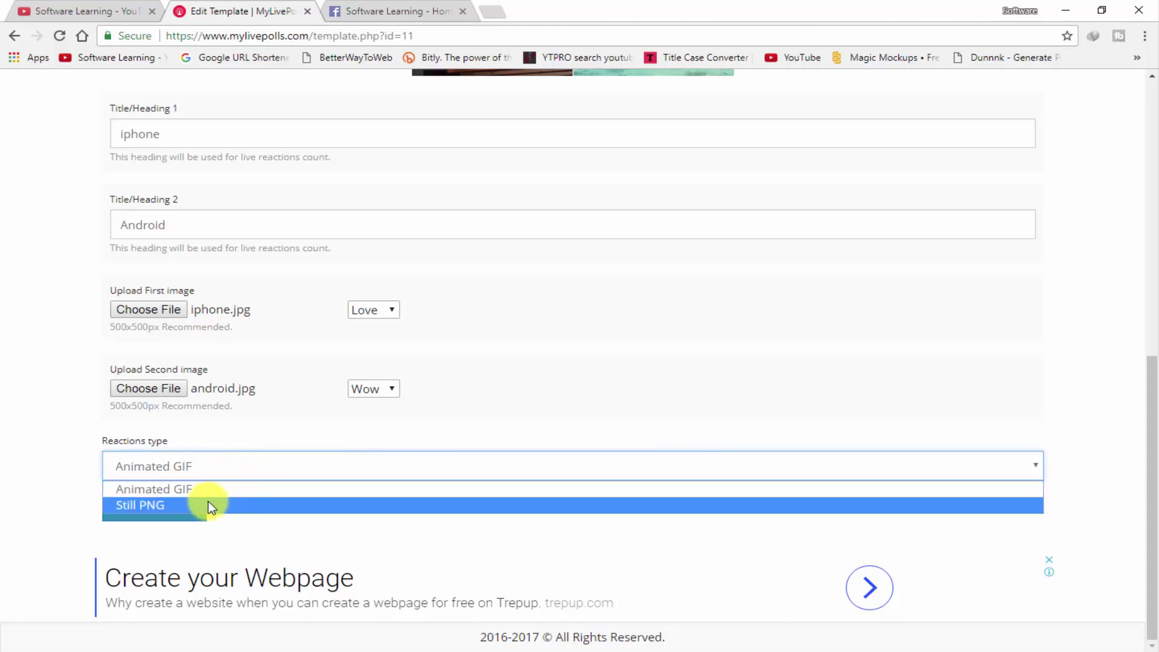
{"action": "left_click", "coordinate": [151, 490]}
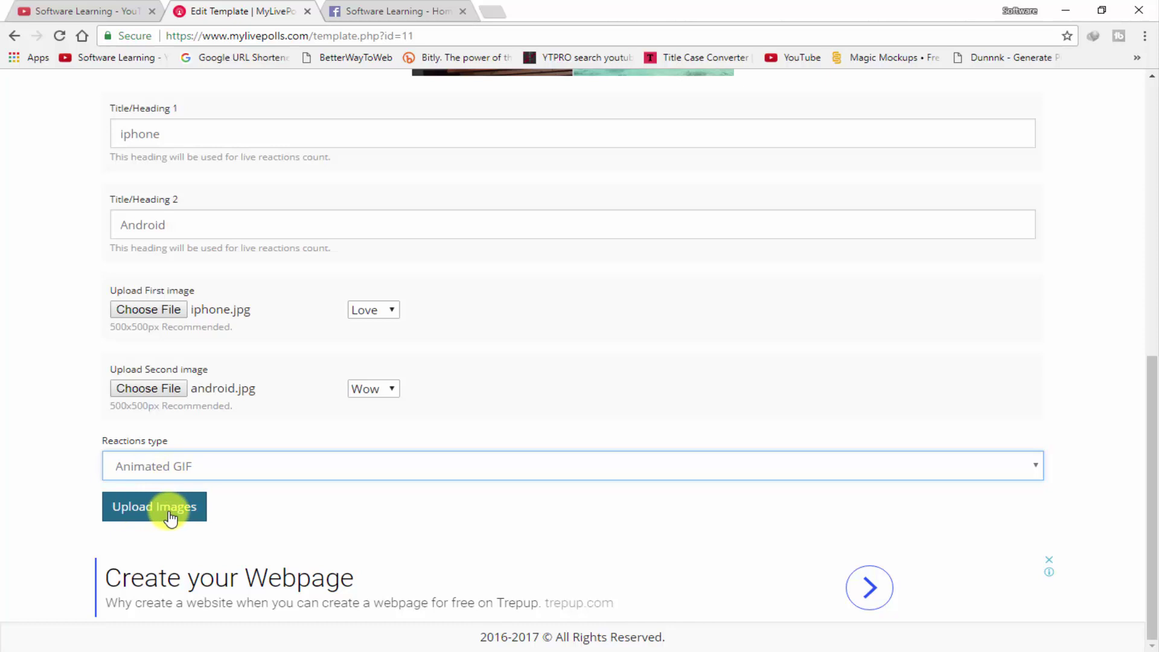
{"action": "left_click", "coordinate": [380, 308]}
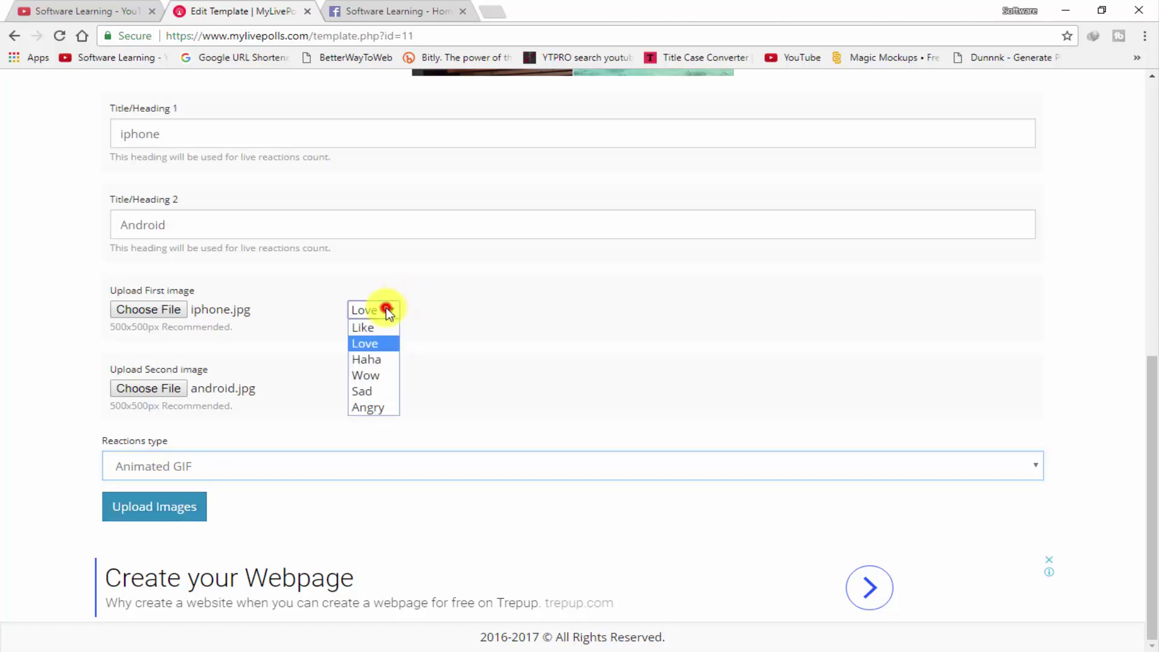
{"action": "left_click", "coordinate": [361, 344]}
Upload both poll images and continue to the final step that generates the live poll URL.
{"action": "scroll", "coordinate": [334, 370], "scroll_direction": "up", "scroll_amount": 6}
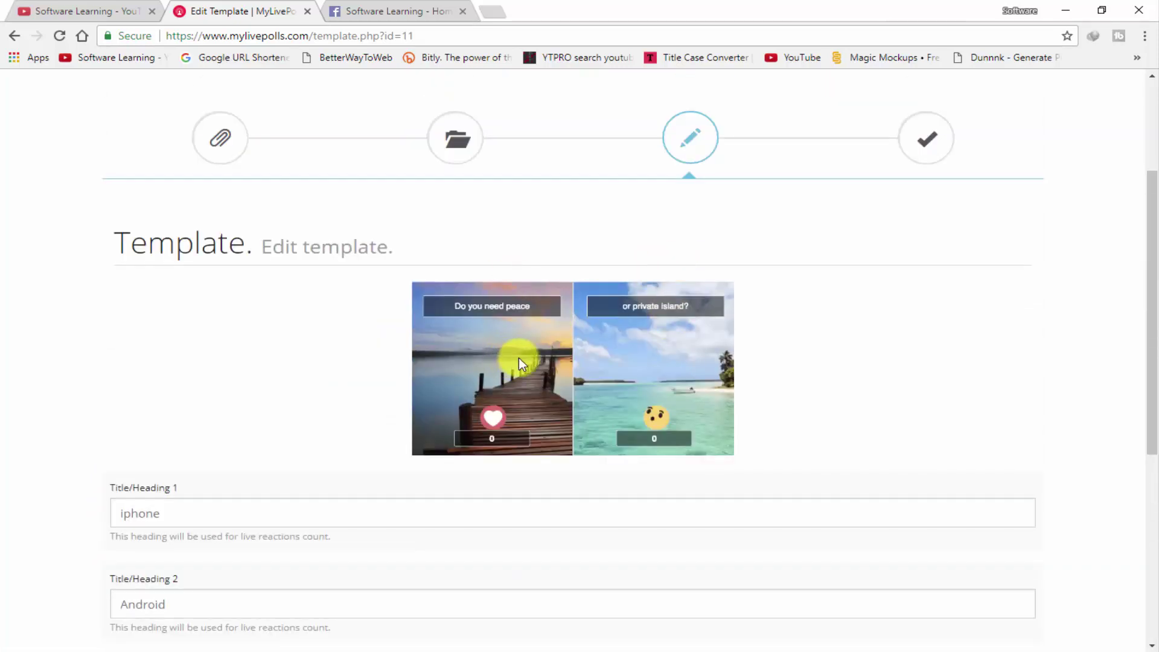
{"action": "scroll", "coordinate": [505, 357], "scroll_direction": "down", "scroll_amount": 5}
{"action": "left_click", "coordinate": [184, 581]}
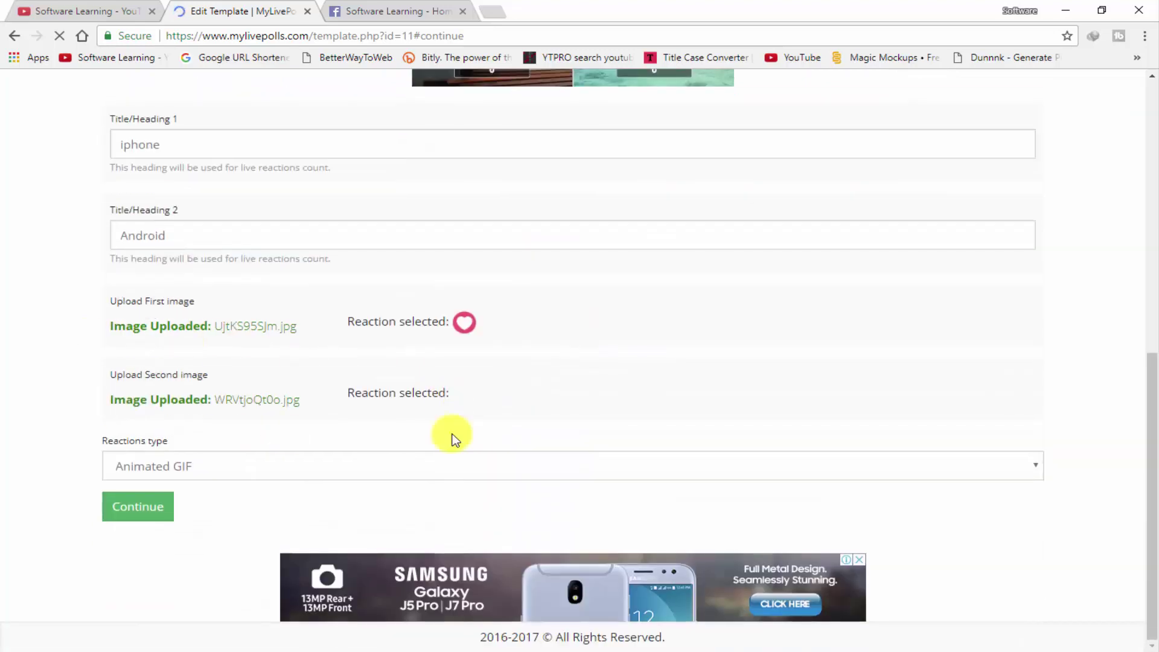
{"action": "left_click", "coordinate": [143, 510]}
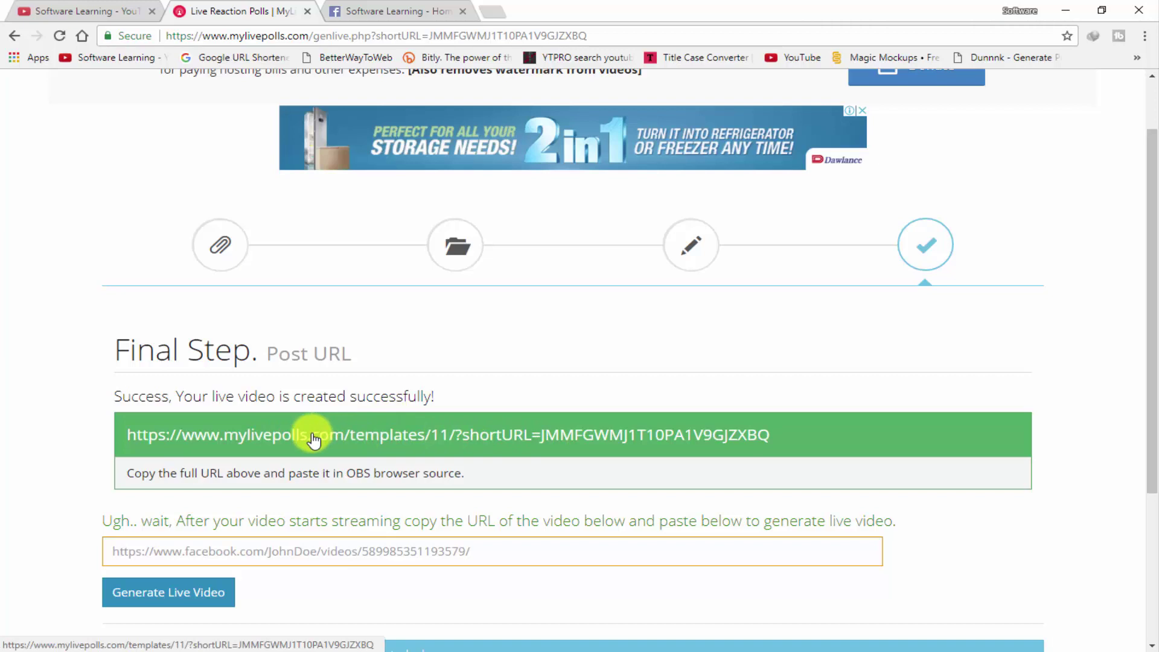
Open the generated poll link to preview the iphone vs Android poll, and return to the Final Step page.
{"action": "left_click", "coordinate": [439, 443]}
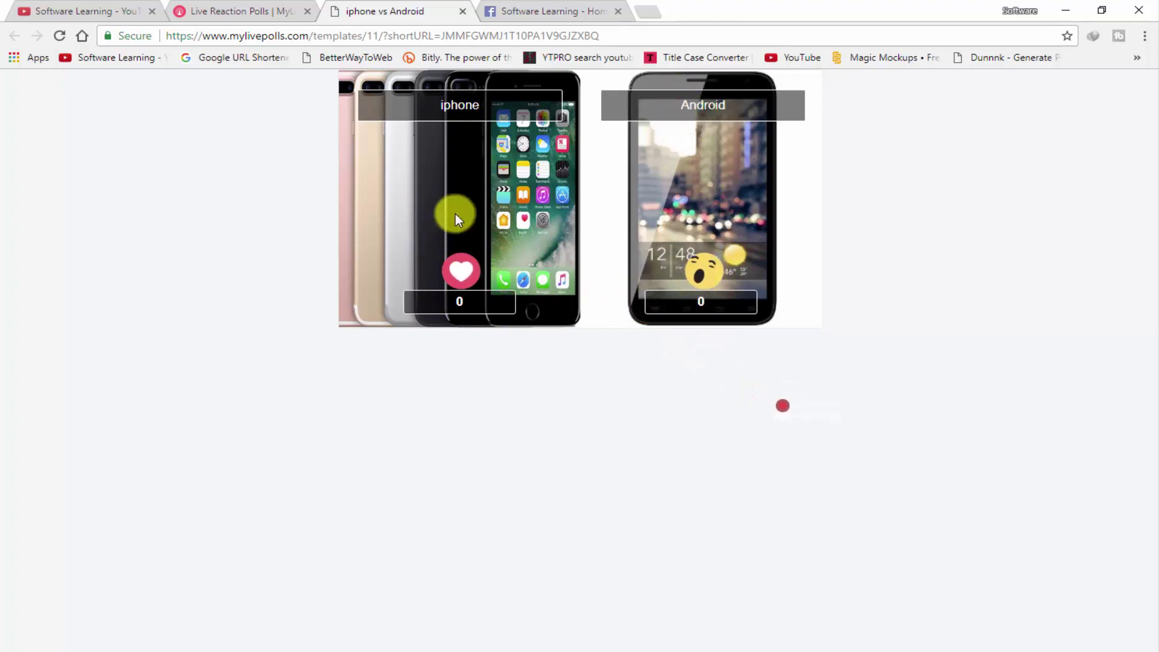
{"action": "left_click", "coordinate": [285, 9]}
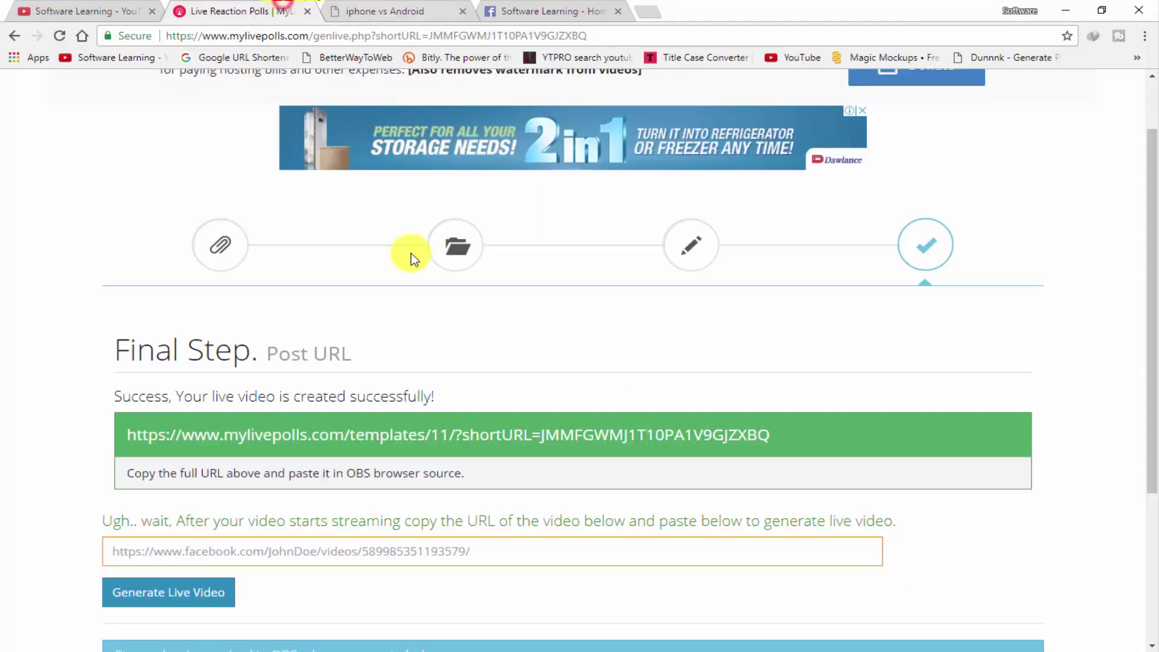
{"action": "left_click", "coordinate": [343, 7]}
{"action": "left_click", "coordinate": [289, 8]}
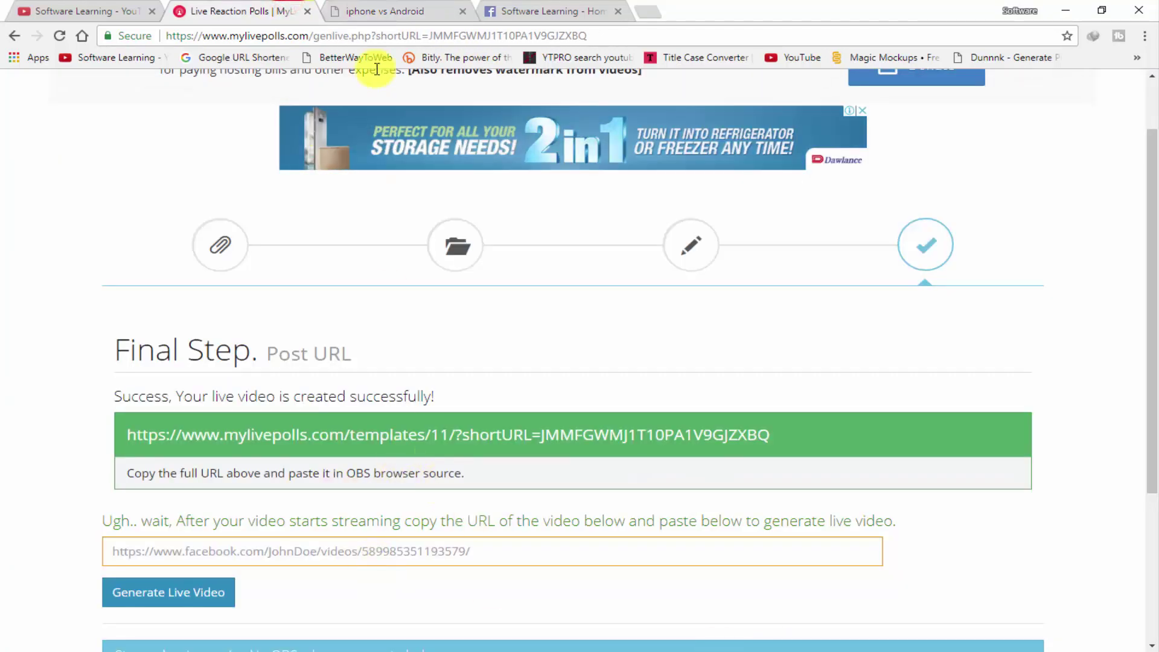
Copy the web address of the iphone vs Android poll page and launch OBS Studio from the desktop.
{"action": "left_click", "coordinate": [408, 8]}
{"action": "right_click", "coordinate": [395, 35]}
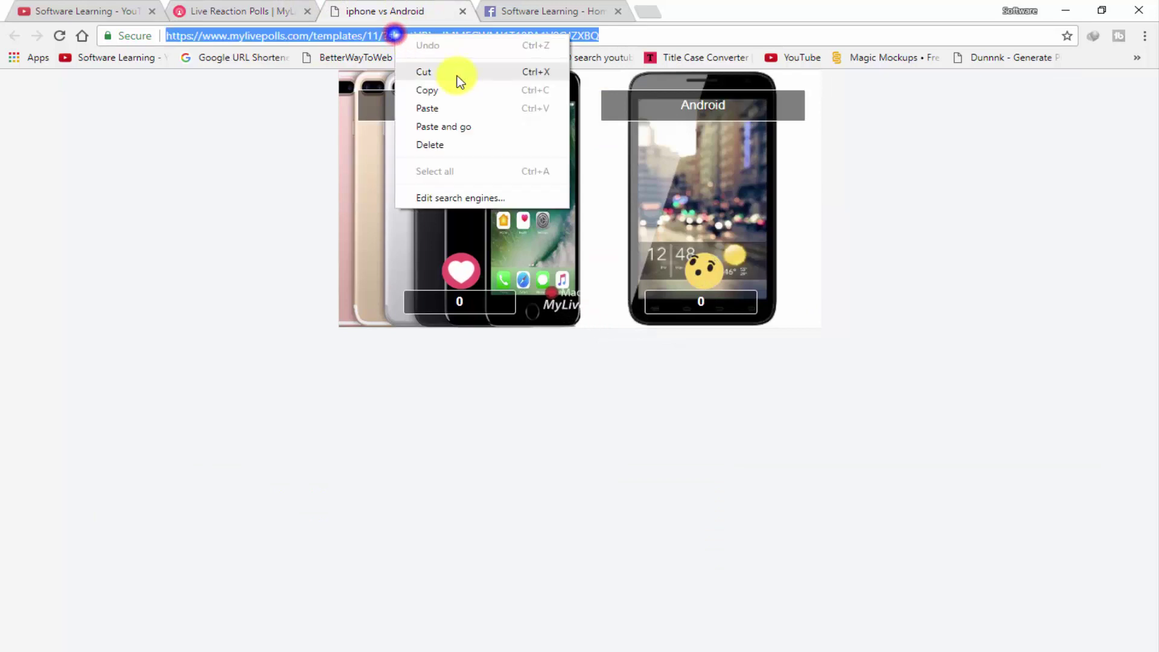
{"action": "left_click", "coordinate": [429, 89]}
{"action": "left_click", "coordinate": [1065, 10]}
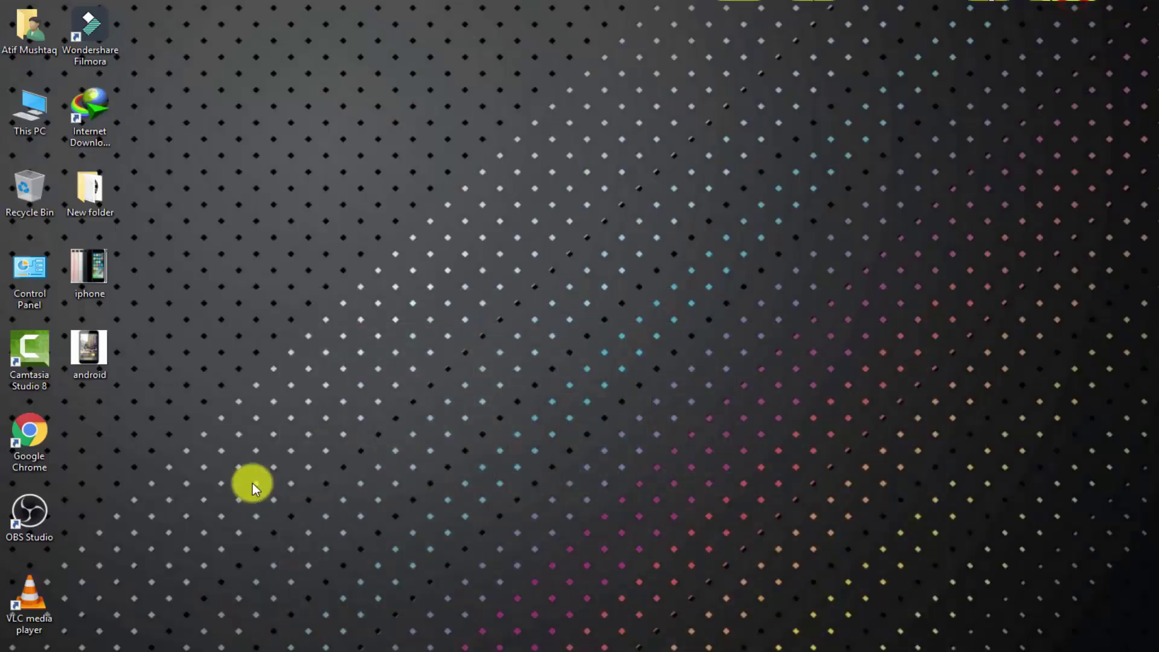
{"action": "double_click", "coordinate": [37, 524]}
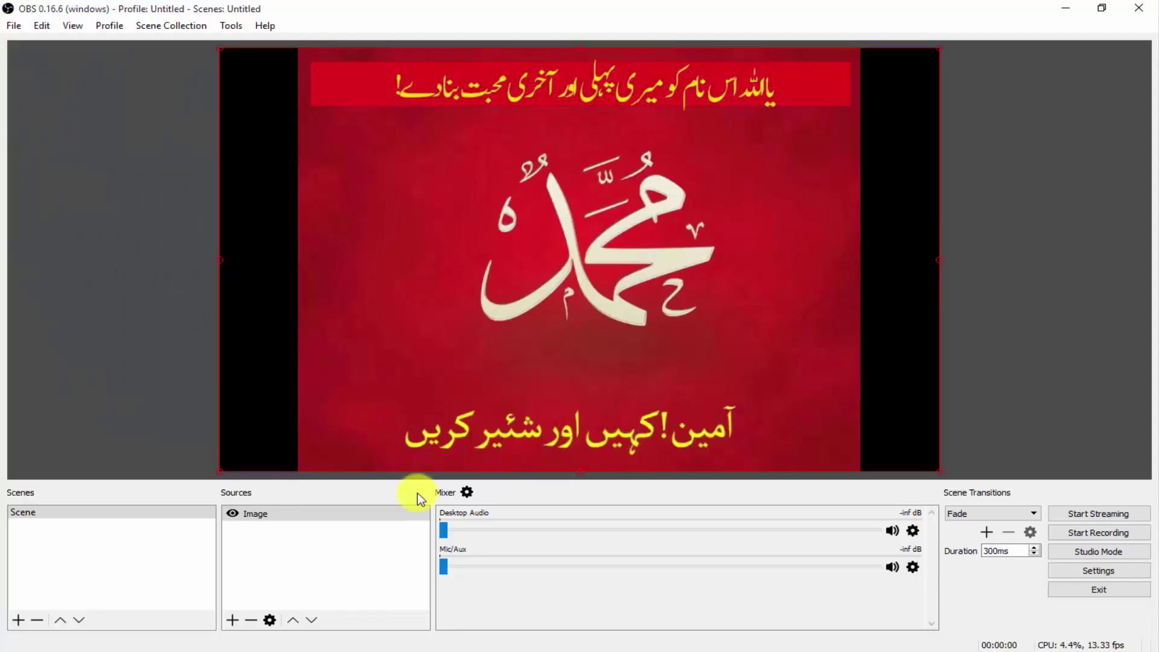
Remove the existing Image source from the scene.
{"action": "left_click", "coordinate": [336, 521]}
{"action": "key", "text": "Delete"}
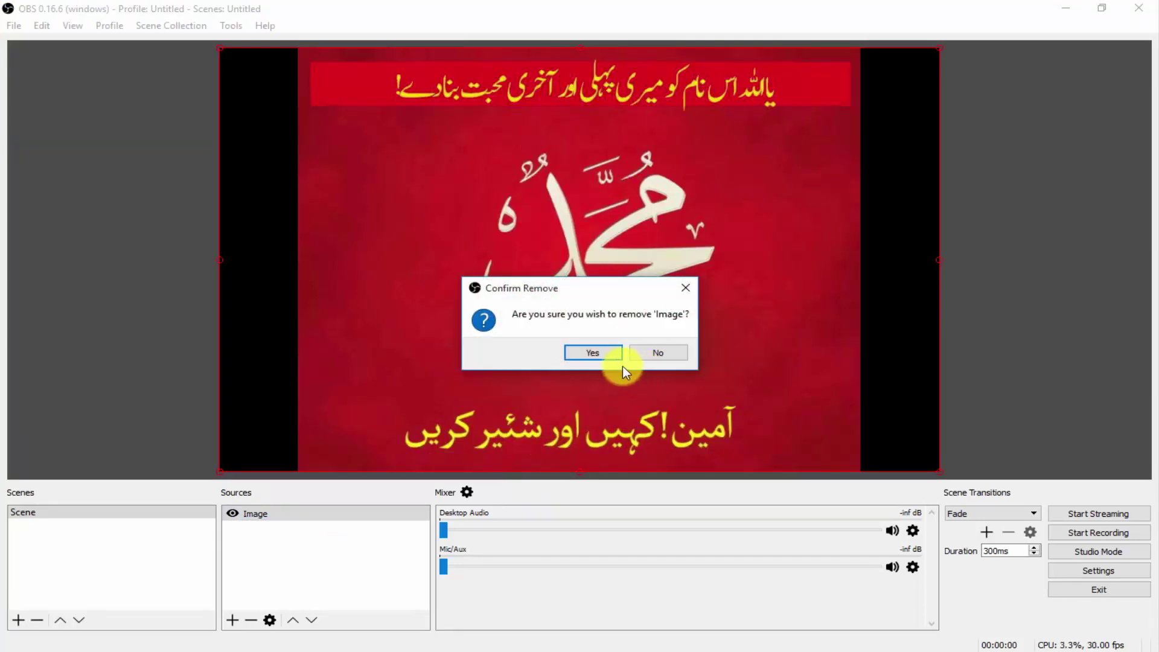
{"action": "left_click", "coordinate": [596, 356]}
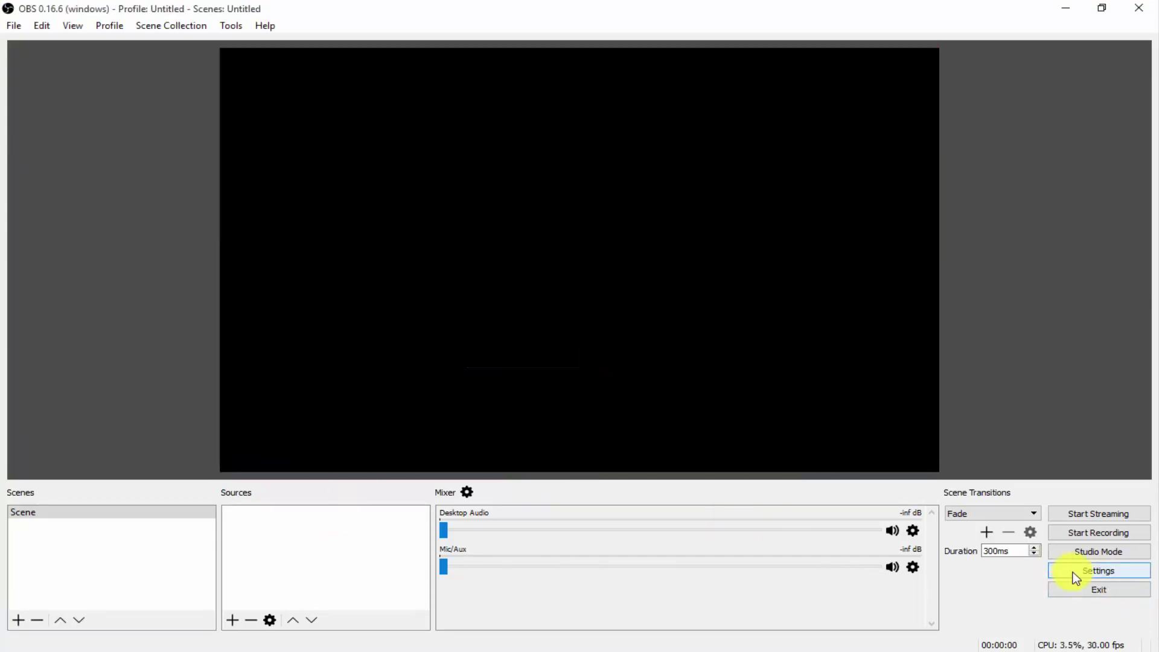
Add a BrowserSource to the empty scene with its default name.
{"action": "left_click", "coordinate": [233, 619]}
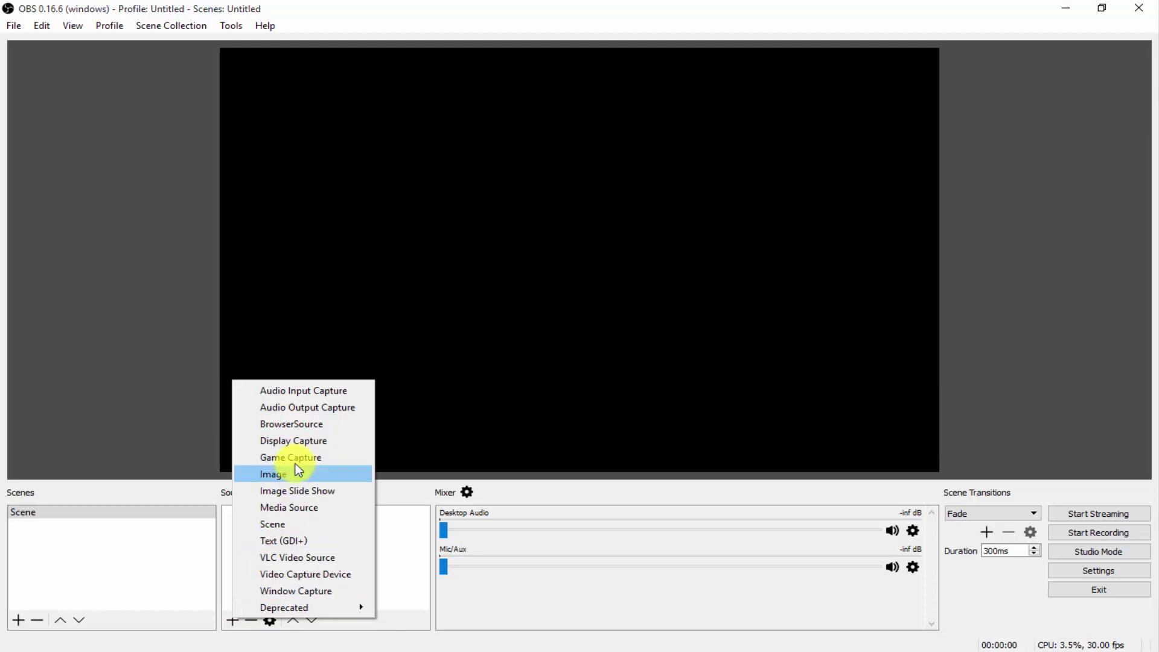
{"action": "left_click", "coordinate": [288, 422]}
{"action": "left_click", "coordinate": [614, 438]}
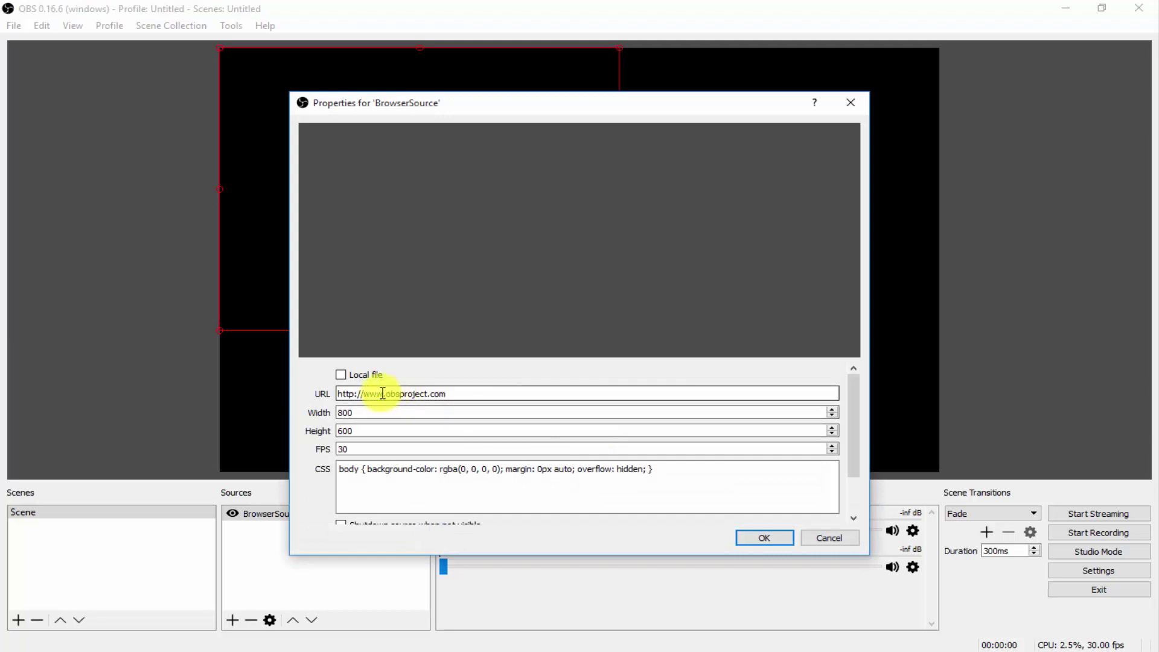
Replace the BrowserSource's default URL with the copied MyLivePolls address, keeping the 800 by 600 size.
{"action": "left_click_drag", "start_coordinate": [336, 393], "coordinate": [460, 393]}
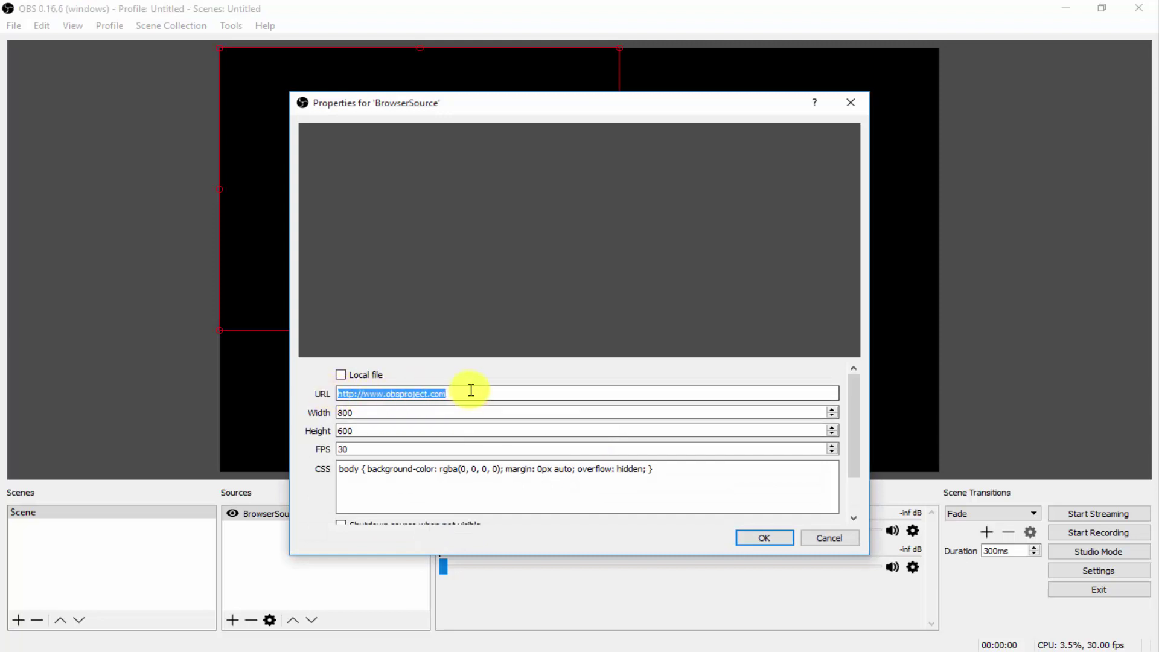
{"action": "right_click", "coordinate": [471, 390]}
{"action": "left_click", "coordinate": [508, 472]}
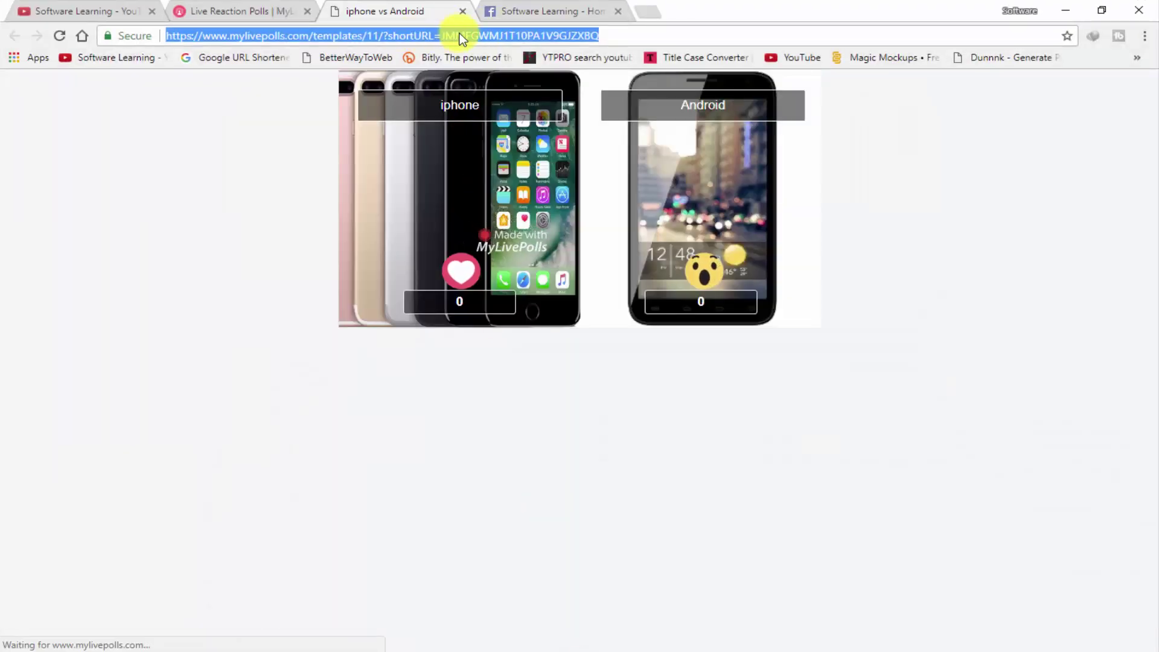
{"action": "left_click", "coordinate": [1062, 8]}
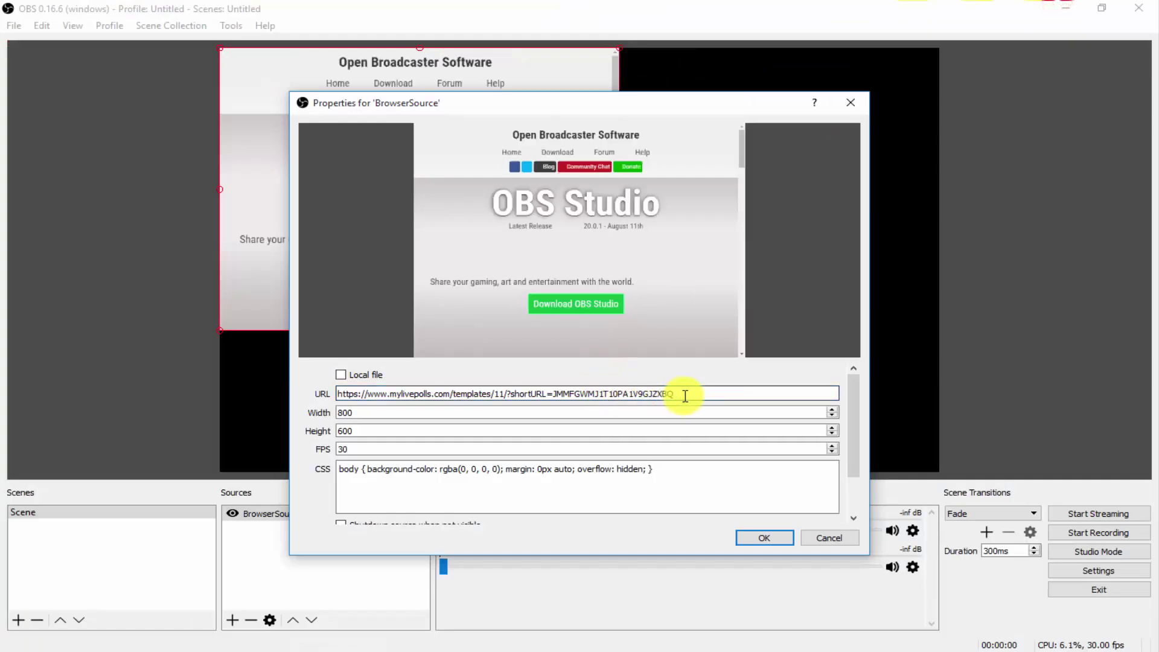
{"action": "left_click_drag", "start_coordinate": [427, 411], "coordinate": [298, 418]}
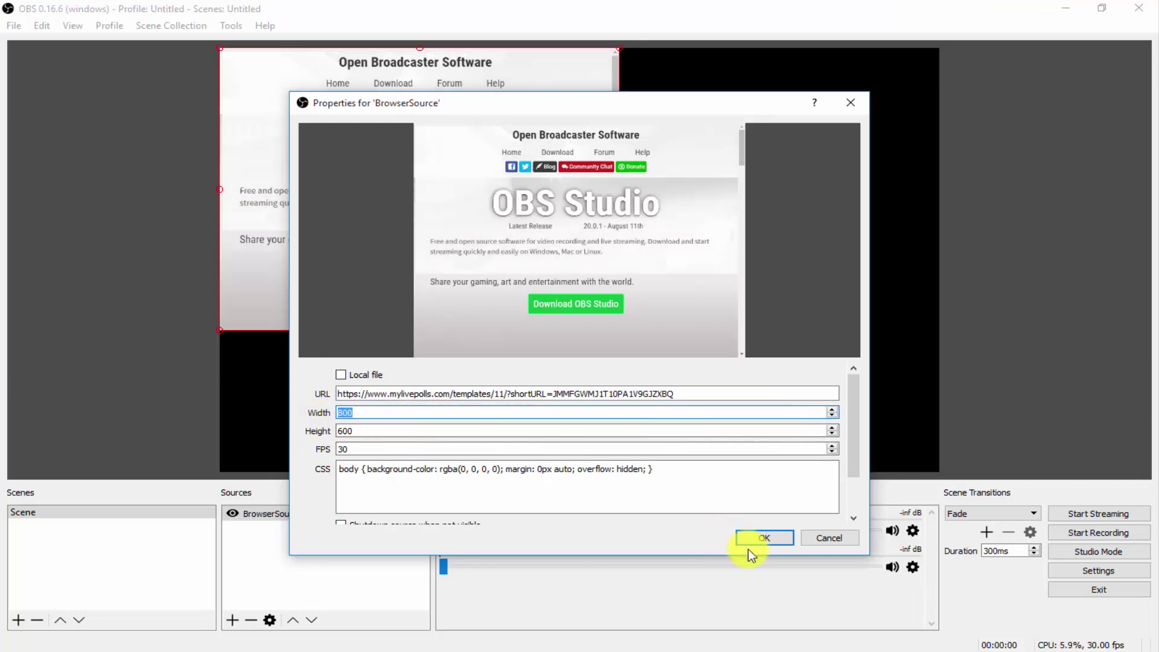
{"action": "left_click", "coordinate": [766, 538]}
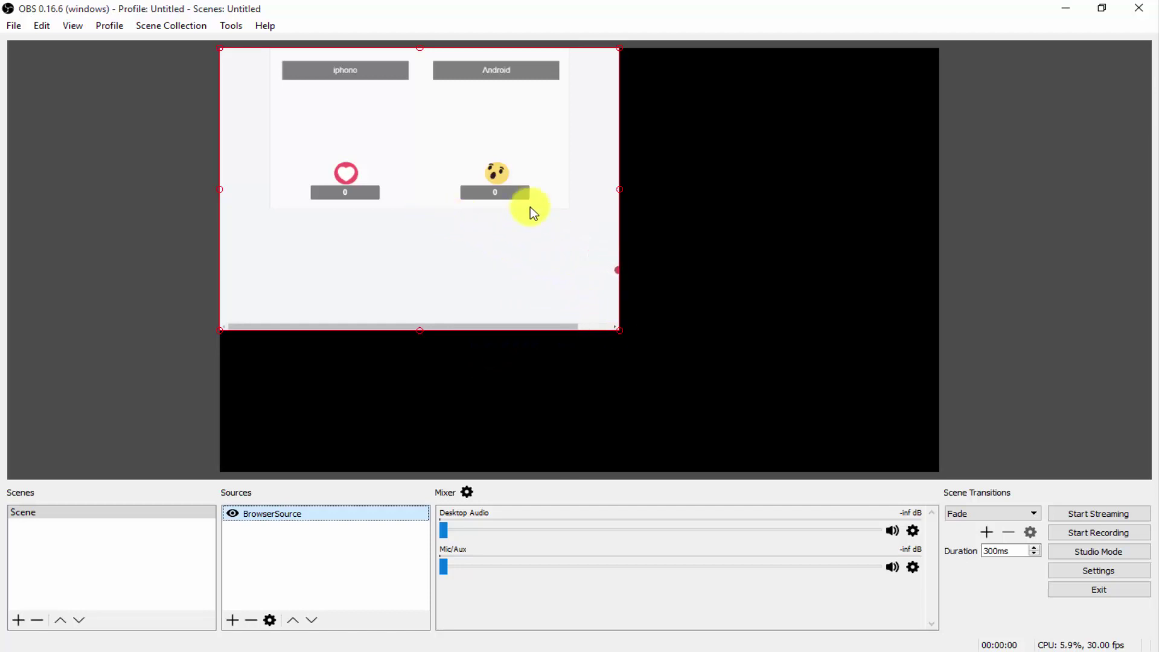
Fit the BrowserSource to the screen with the Transform options.
{"action": "right_click", "coordinate": [432, 219]}
{"action": "mouse_move", "coordinate": [502, 386]}
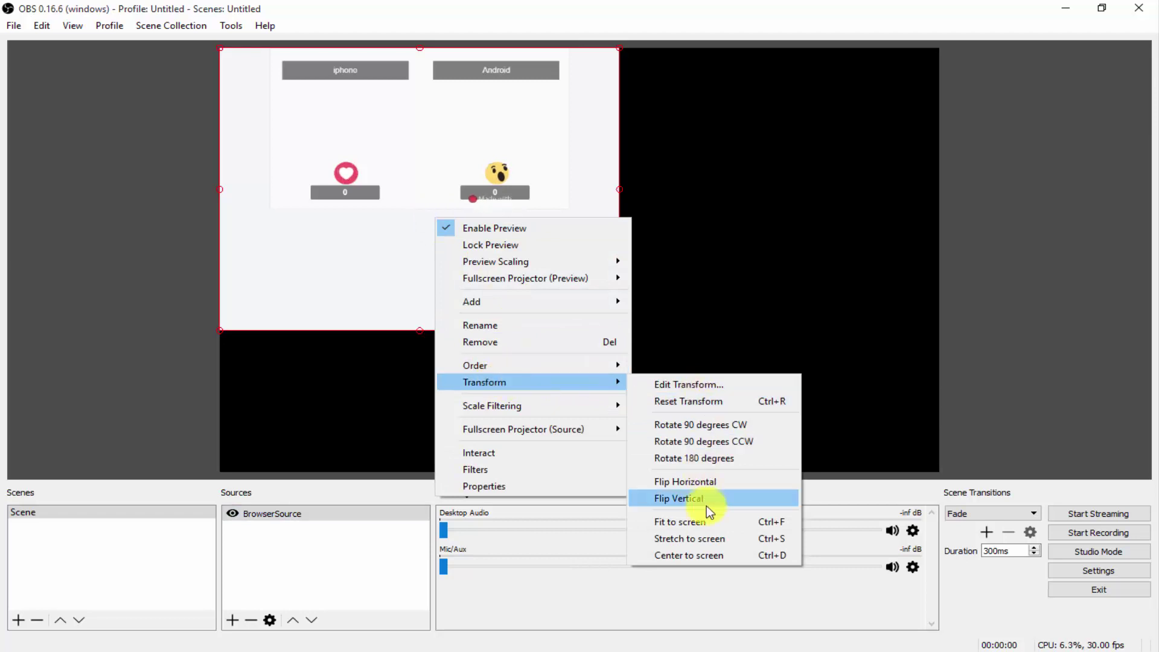
{"action": "left_click", "coordinate": [680, 522]}
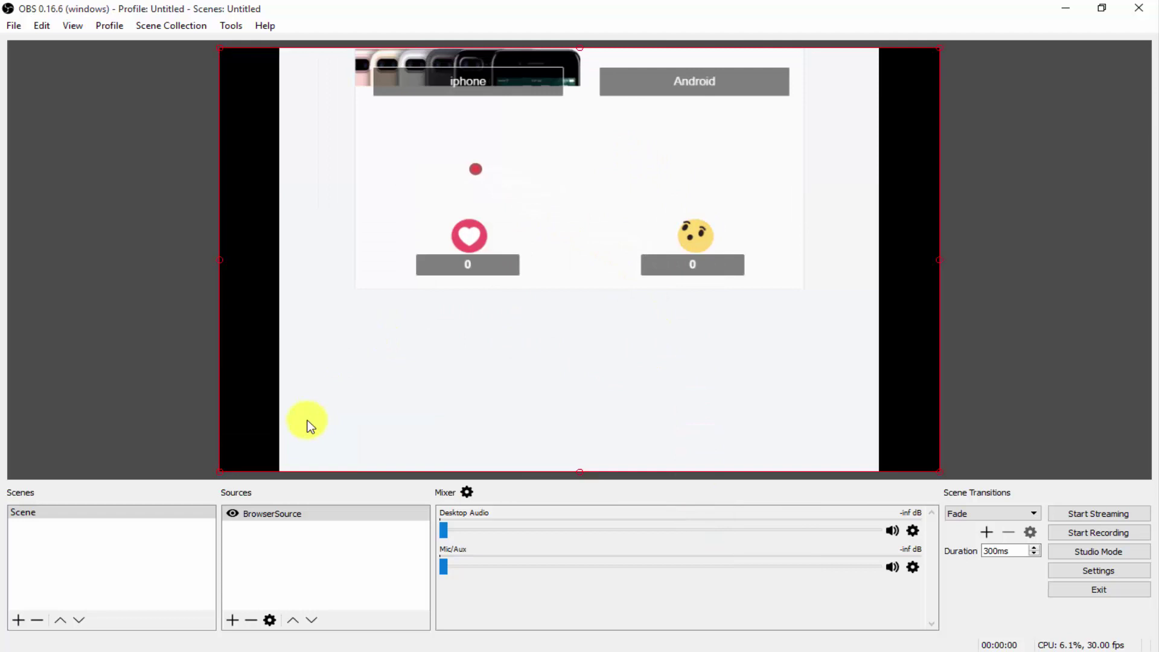
Enlarge the BrowserSource beyond the canvas edges and shift it so the two phone images fill the canvas width.
{"action": "left_click_drag", "start_coordinate": [219, 469], "coordinate": [95, 651]}
{"action": "left_click_drag", "start_coordinate": [584, 281], "coordinate": [621, 318]}
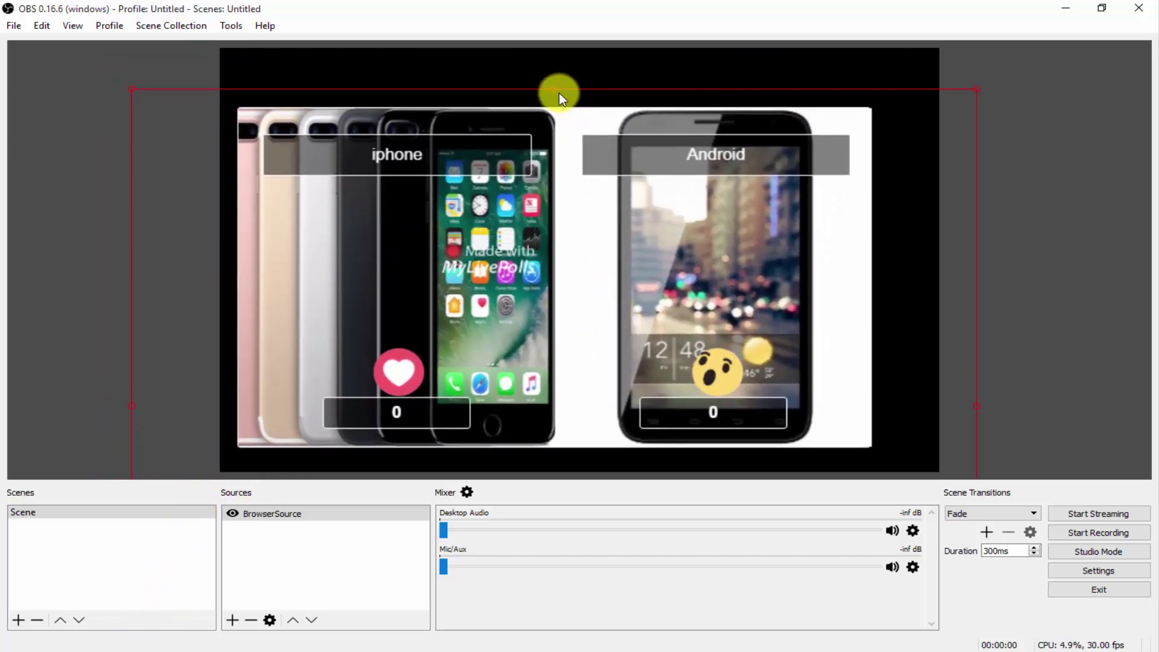
{"action": "left_click_drag", "start_coordinate": [551, 88], "coordinate": [556, 15]}
{"action": "left_click_drag", "start_coordinate": [570, 139], "coordinate": [573, 158]}
{"action": "left_click_drag", "start_coordinate": [986, 402], "coordinate": [1086, 402]}
{"action": "left_click_drag", "start_coordinate": [813, 285], "coordinate": [751, 285]}
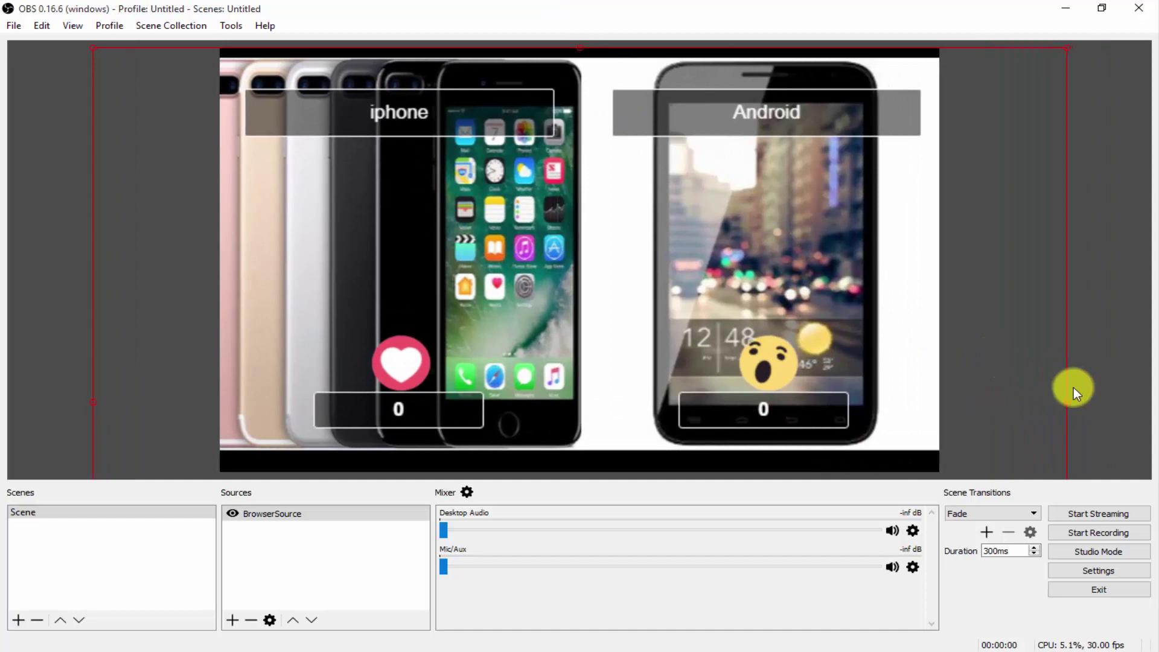
Shrink the BrowserSource slightly and centre the poll images on the canvas with a narrow black margin.
{"action": "left_click_drag", "start_coordinate": [1066, 401], "coordinate": [1018, 401]}
{"action": "left_click_drag", "start_coordinate": [778, 343], "coordinate": [804, 343]}
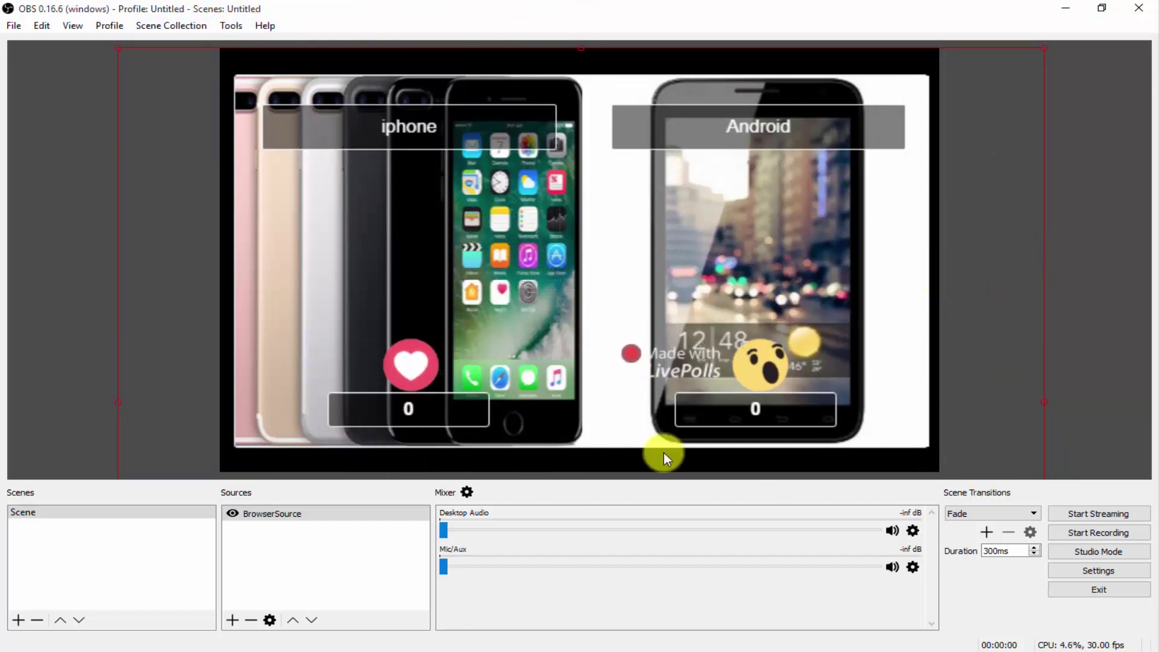
{"action": "left_click_drag", "start_coordinate": [715, 303], "coordinate": [713, 313]}
{"action": "left_click_drag", "start_coordinate": [686, 233], "coordinate": [764, 237]}
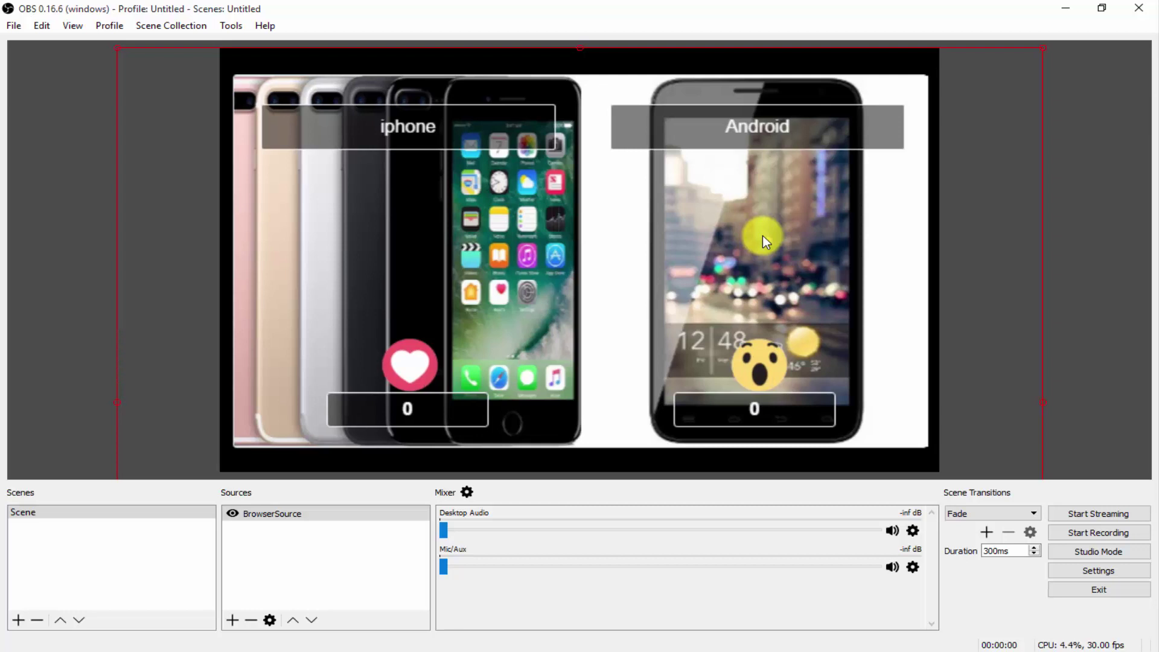
{"action": "left_click_drag", "start_coordinate": [687, 256], "coordinate": [689, 259]}
{"action": "left_click_drag", "start_coordinate": [578, 41], "coordinate": [604, 169]}
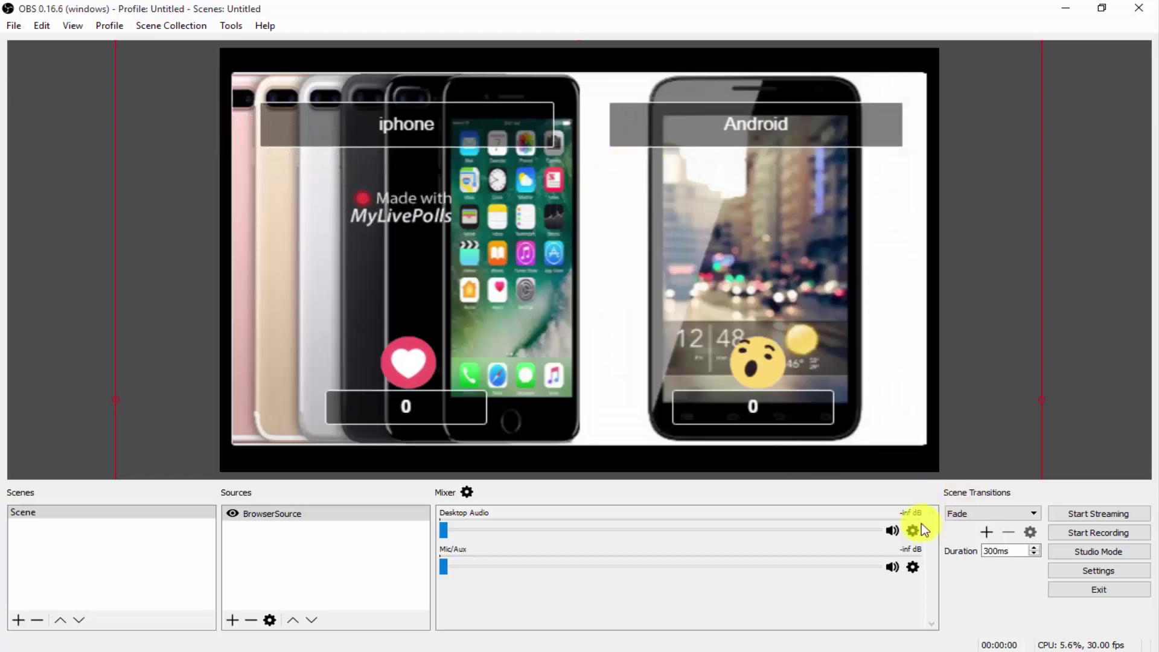
Switch to the Software Learning Facebook page in Chrome and start a new live video from the Publishing Tools video library.
{"action": "left_click", "coordinate": [568, 647]}
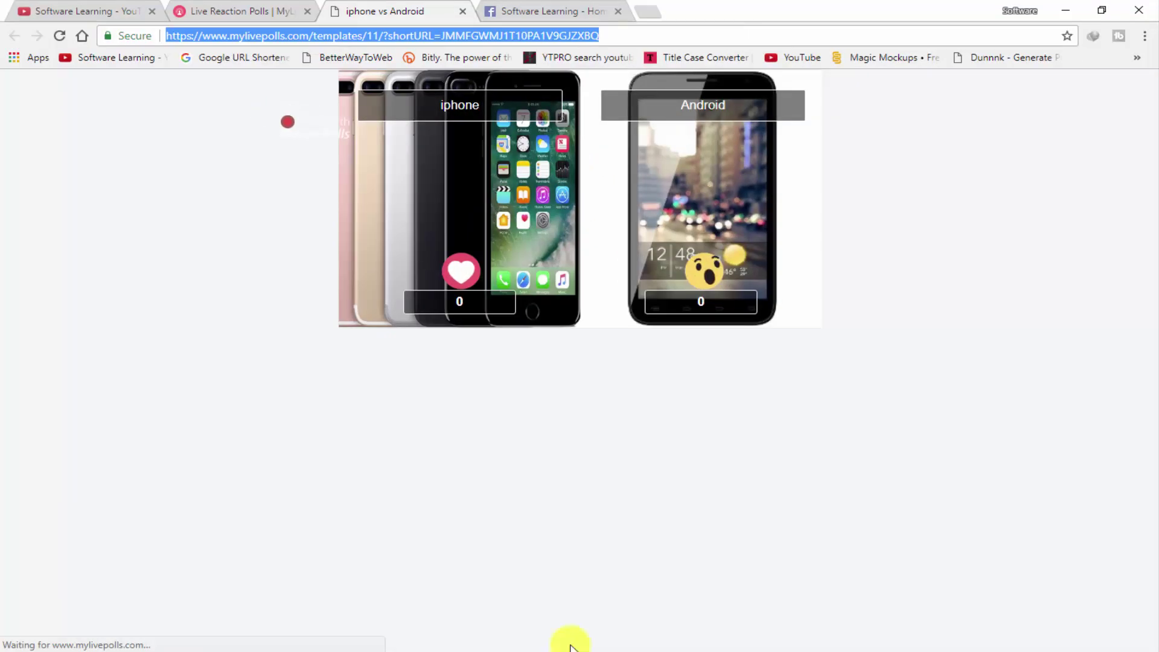
{"action": "left_click", "coordinate": [561, 8]}
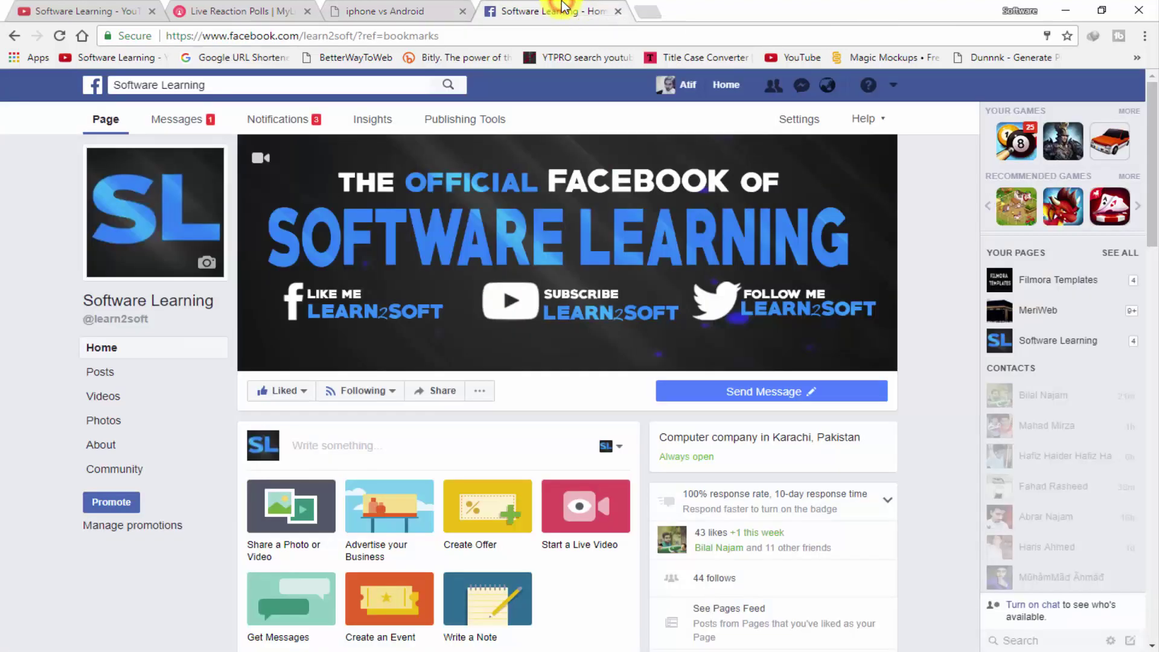
{"action": "left_click", "coordinate": [466, 124]}
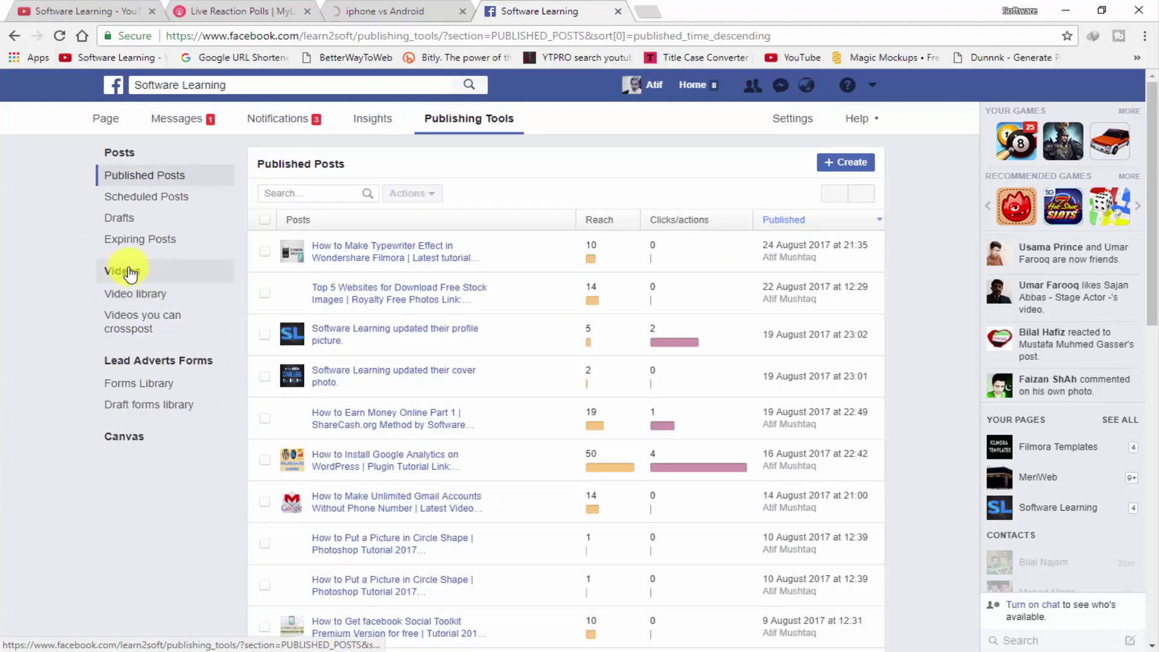
{"action": "left_click", "coordinate": [133, 271]}
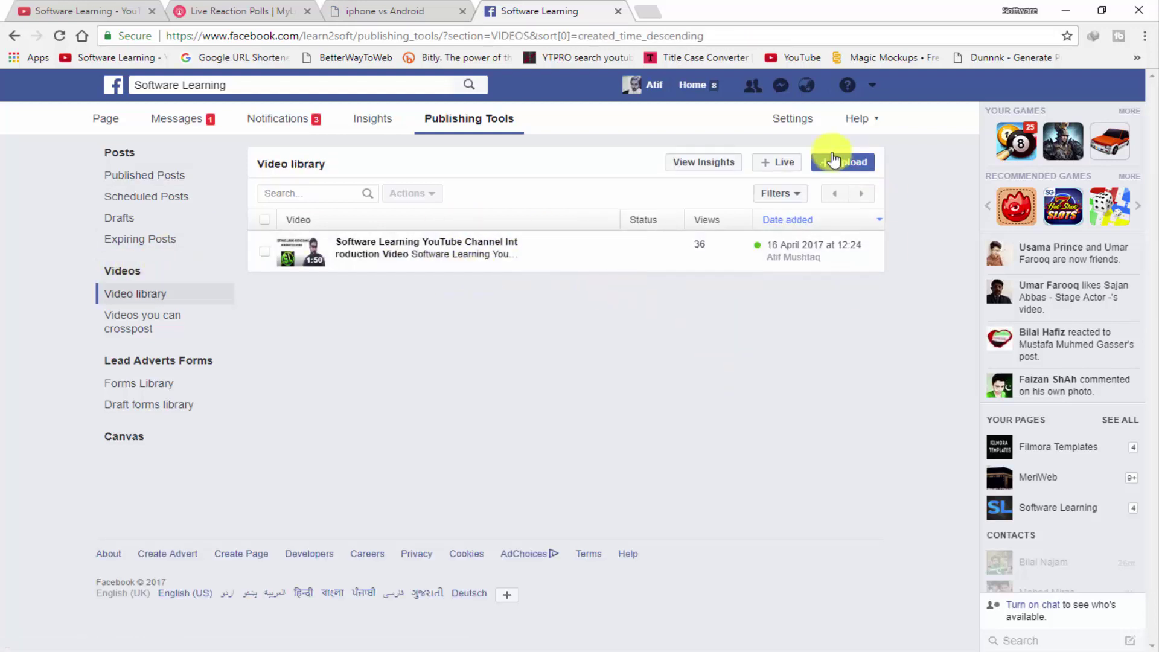
{"action": "left_click", "coordinate": [775, 163]}
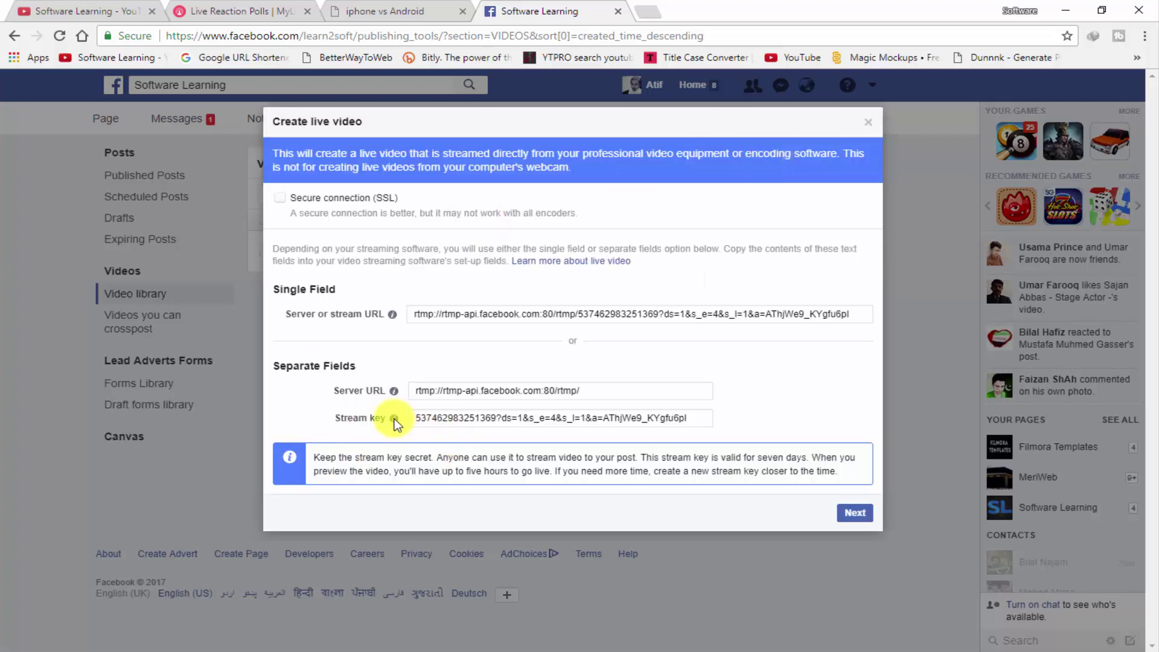
Copy the live video's stream key and switch back to OBS Studio.
{"action": "left_click", "coordinate": [484, 416]}
{"action": "right_click", "coordinate": [484, 416]}
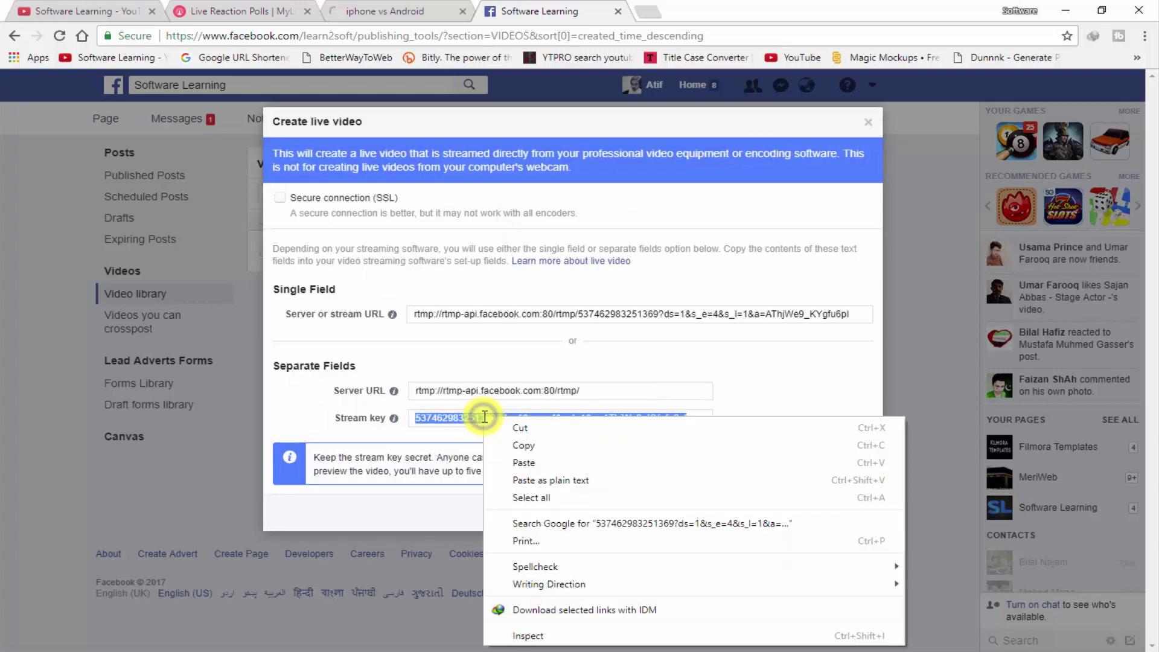
{"action": "left_click", "coordinate": [490, 446]}
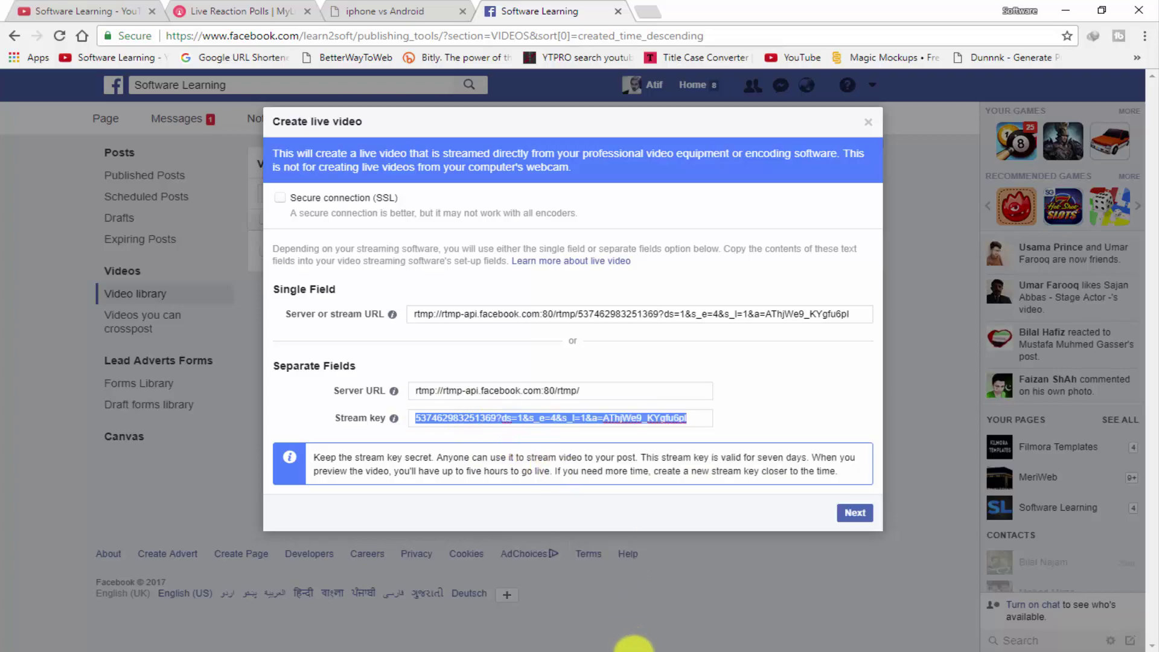
{"action": "left_click", "coordinate": [631, 649]}
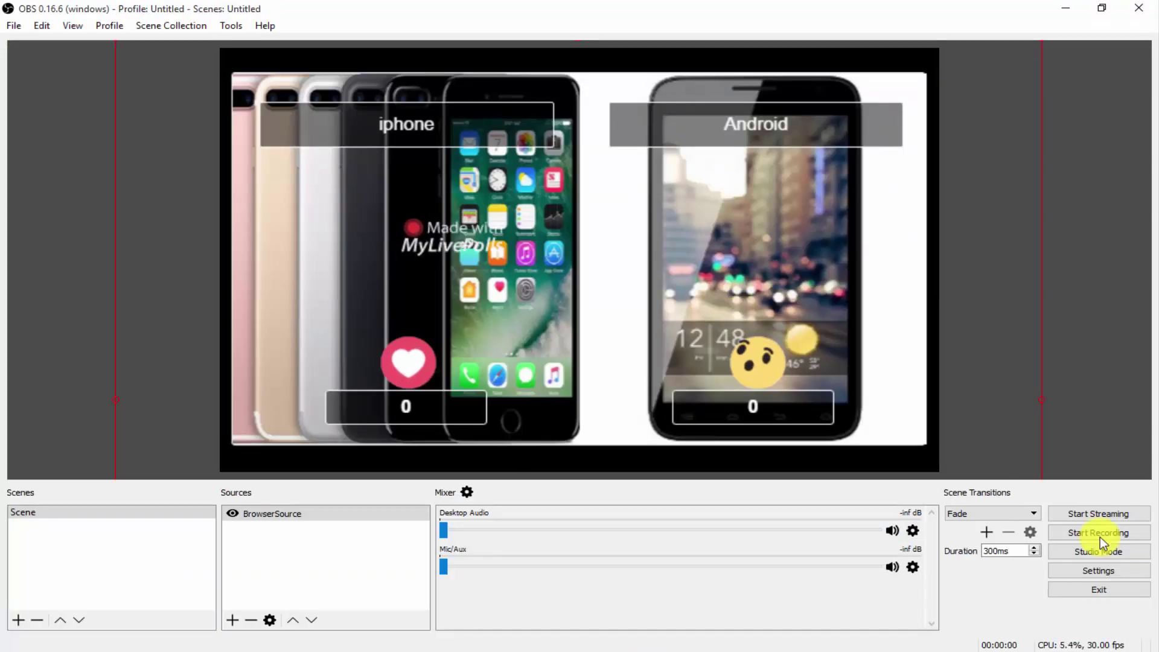
Set the stream type to Streaming Services and the service to Facebook Live in the stream settings.
{"action": "left_click", "coordinate": [1098, 572]}
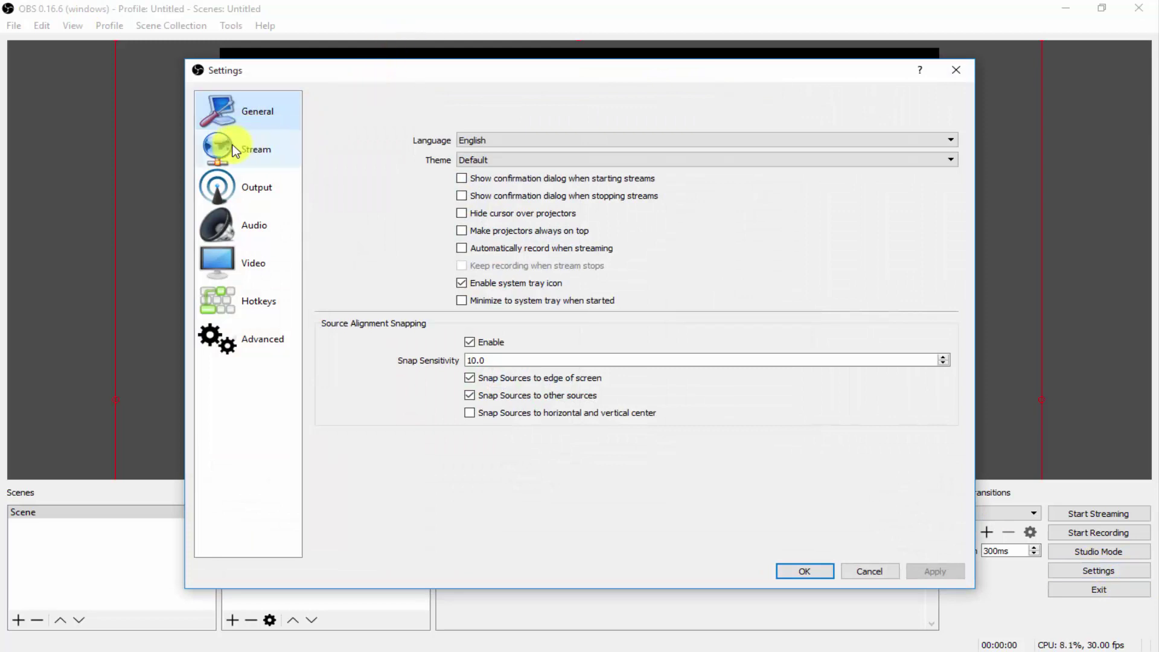
{"action": "left_click", "coordinate": [235, 151]}
{"action": "left_click", "coordinate": [491, 104]}
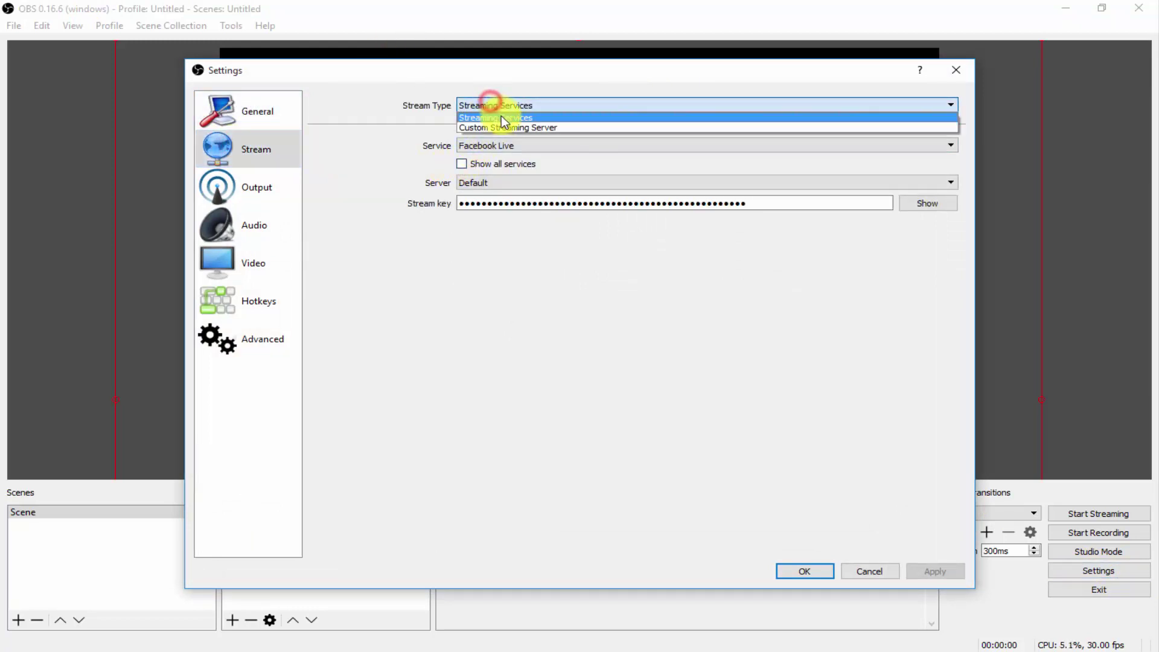
{"action": "left_click", "coordinate": [490, 116]}
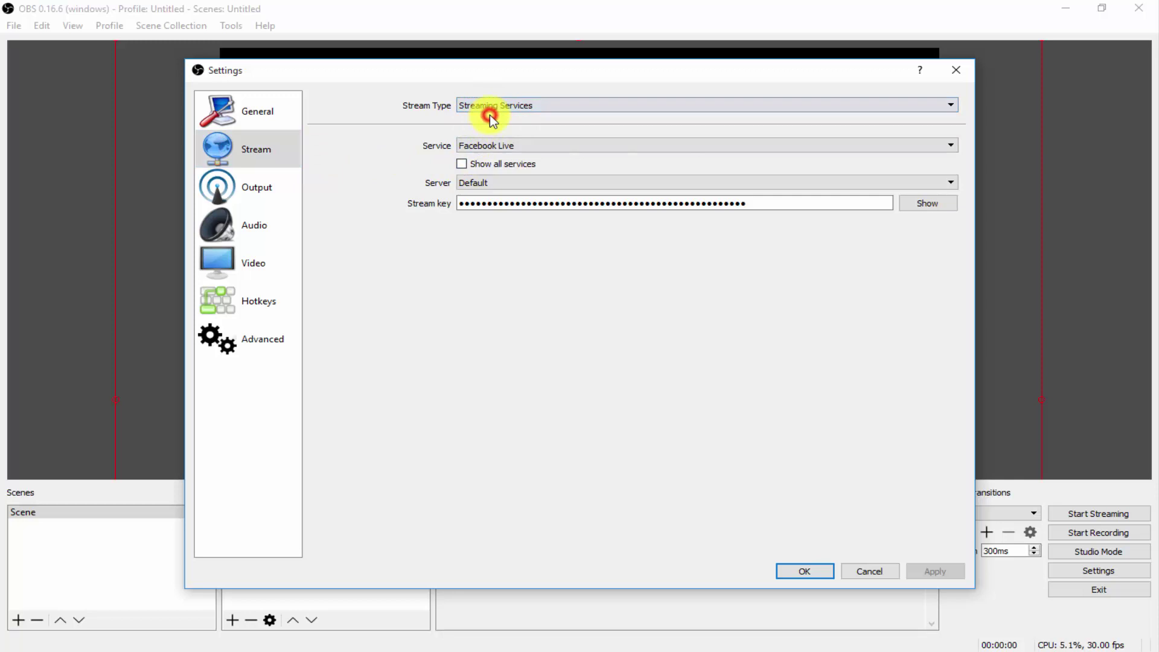
{"action": "left_click", "coordinate": [516, 150]}
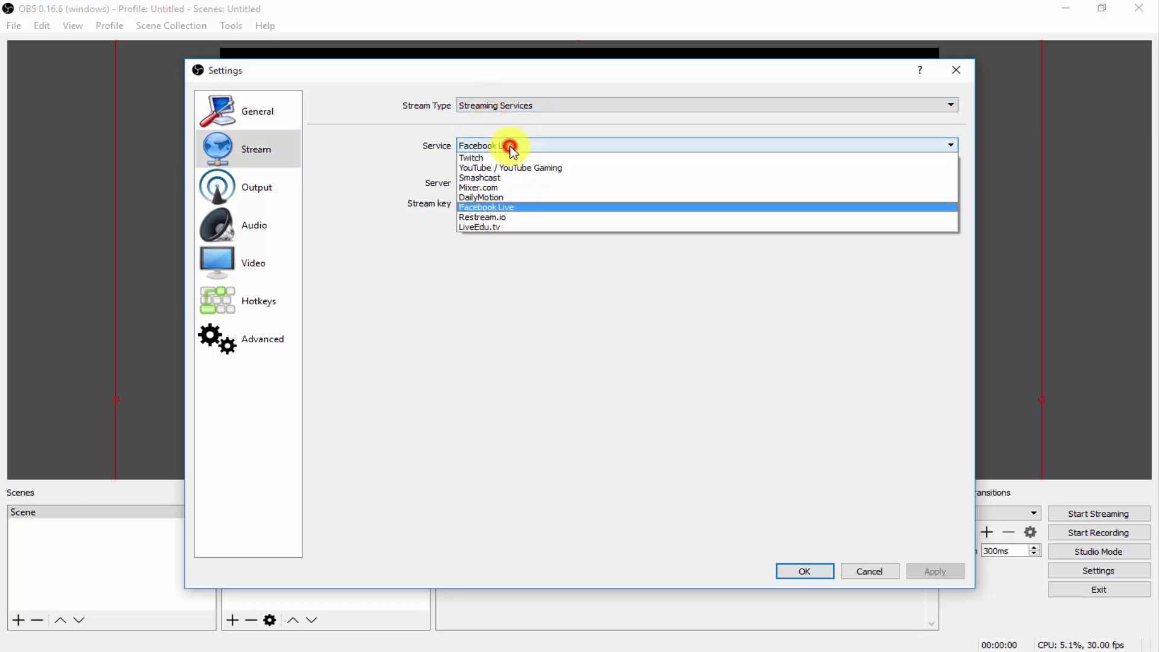
{"action": "left_click", "coordinate": [487, 204]}
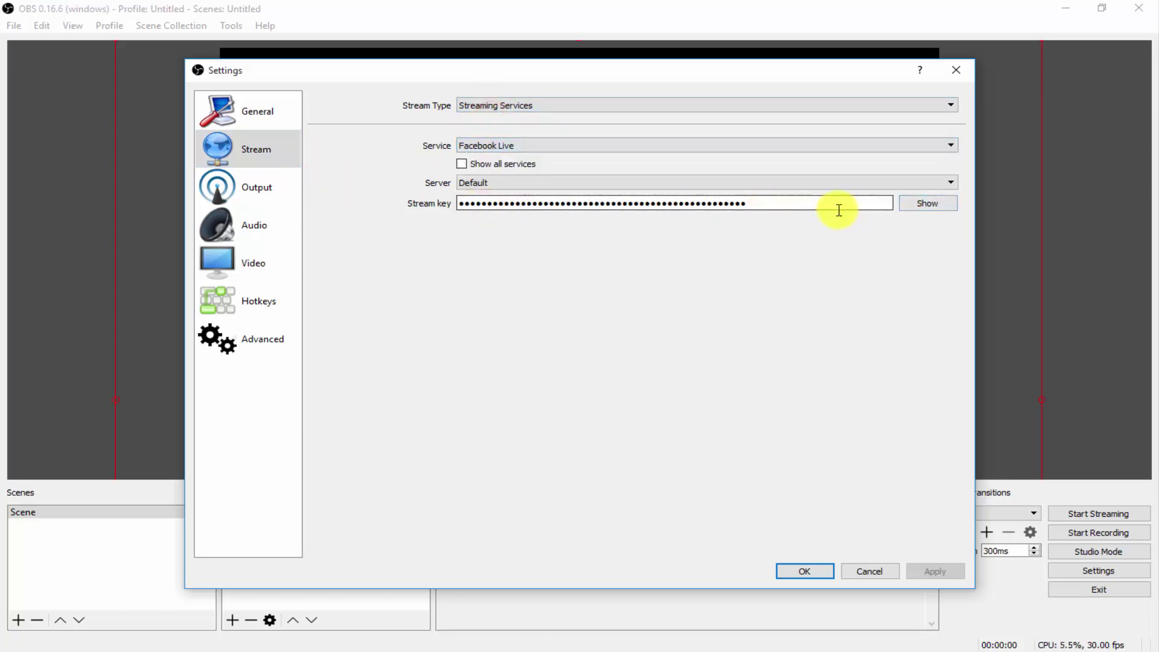
Replace the stream key with the one copied from Facebook and save the settings.
{"action": "left_click_drag", "start_coordinate": [825, 208], "coordinate": [460, 202]}
{"action": "right_click", "coordinate": [785, 207]}
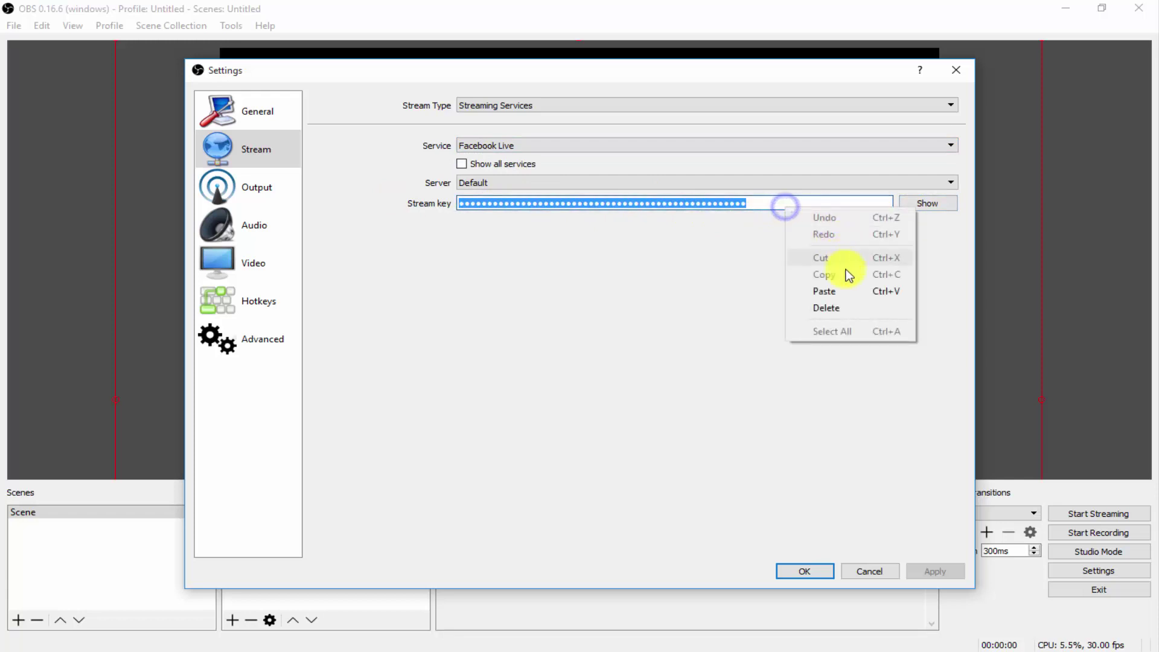
{"action": "left_click", "coordinate": [835, 291]}
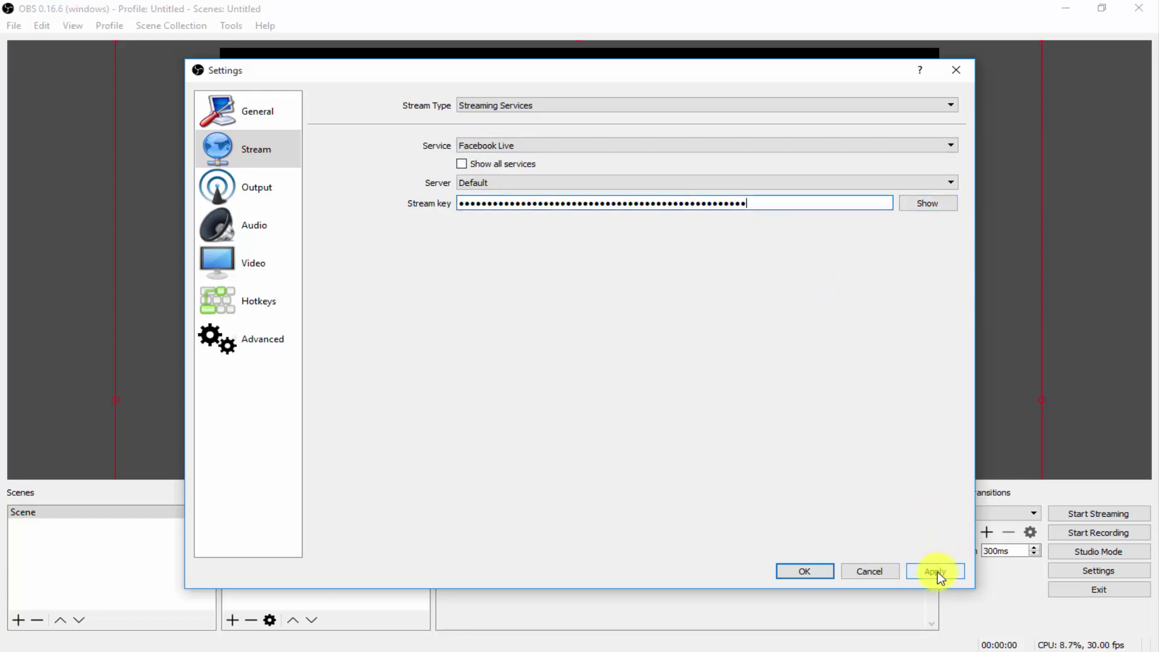
{"action": "left_click", "coordinate": [794, 572]}
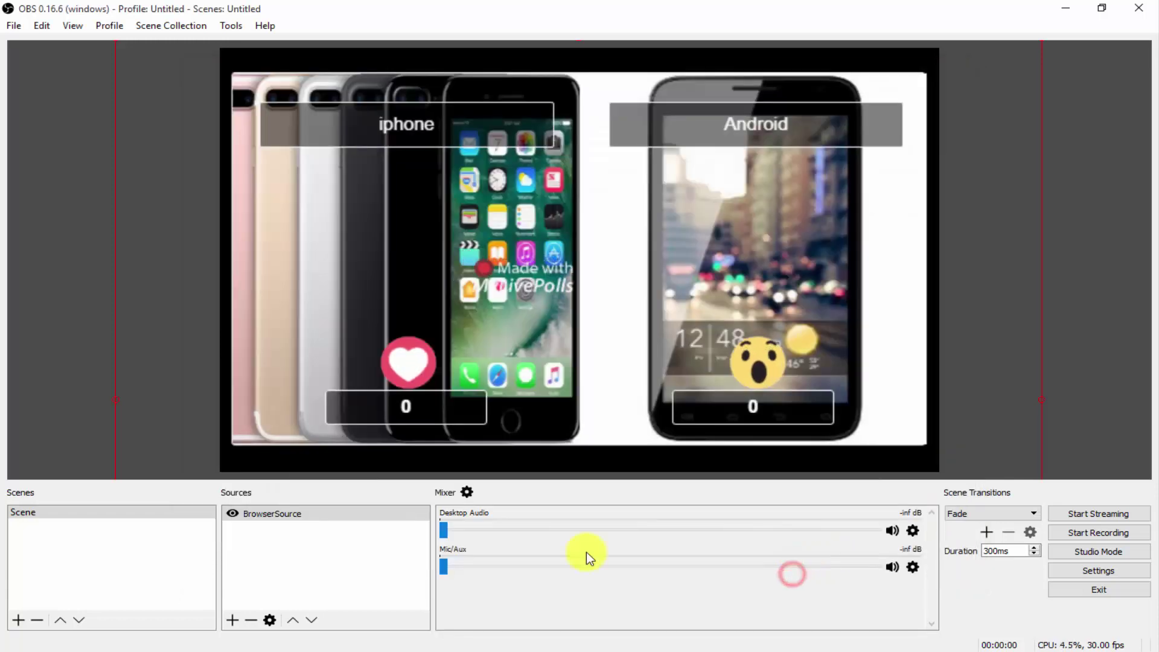
Start streaming the poll scene from OBS Studio and switch to the Facebook live video dialog in Chrome.
{"action": "left_click", "coordinate": [1095, 515]}
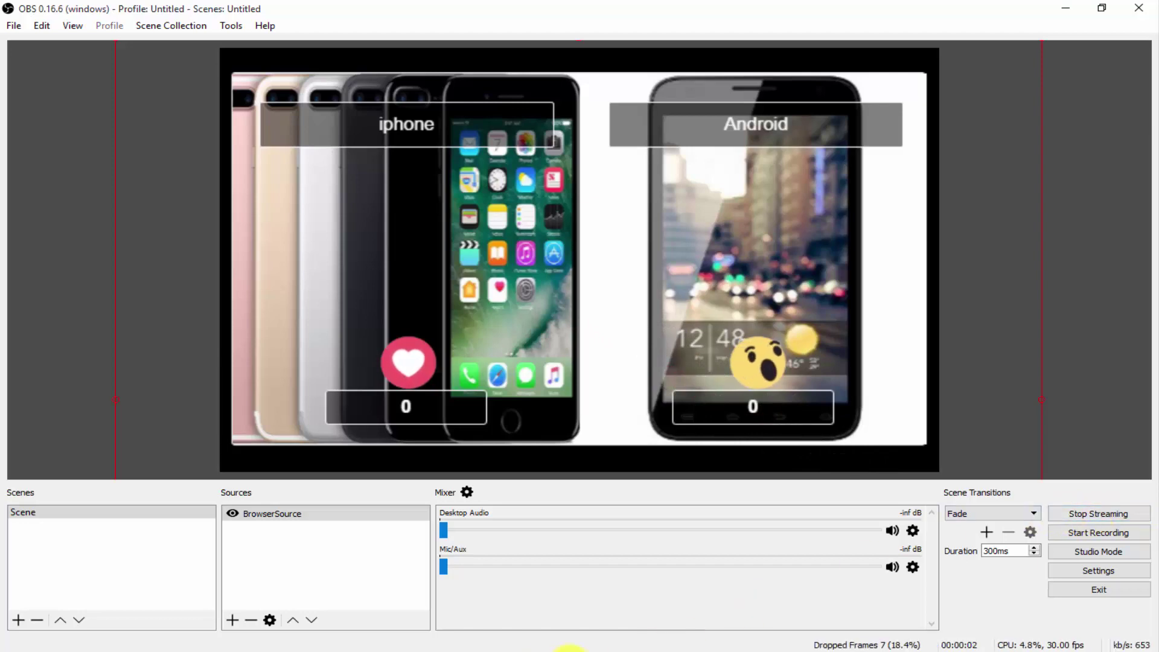
{"action": "left_click", "coordinate": [573, 650]}
{"action": "left_click", "coordinate": [854, 512]}
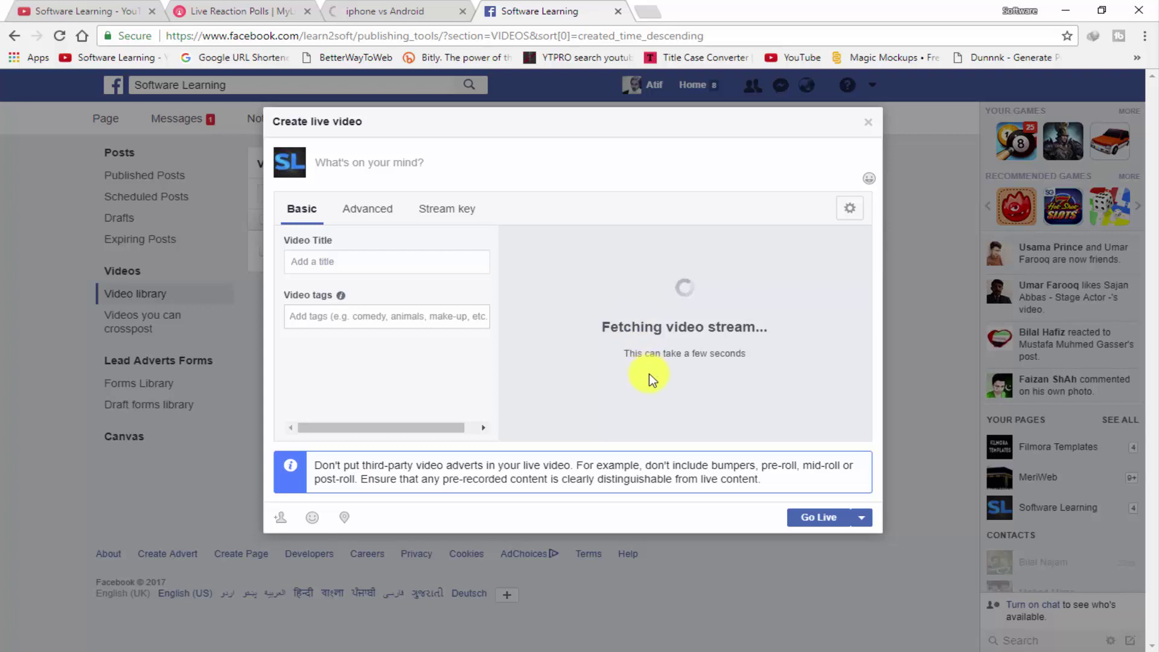
Write "iPhone Vs Android." as the live video's post text, check the preview against OBS Studio, and go live.
{"action": "left_click", "coordinate": [449, 155]}
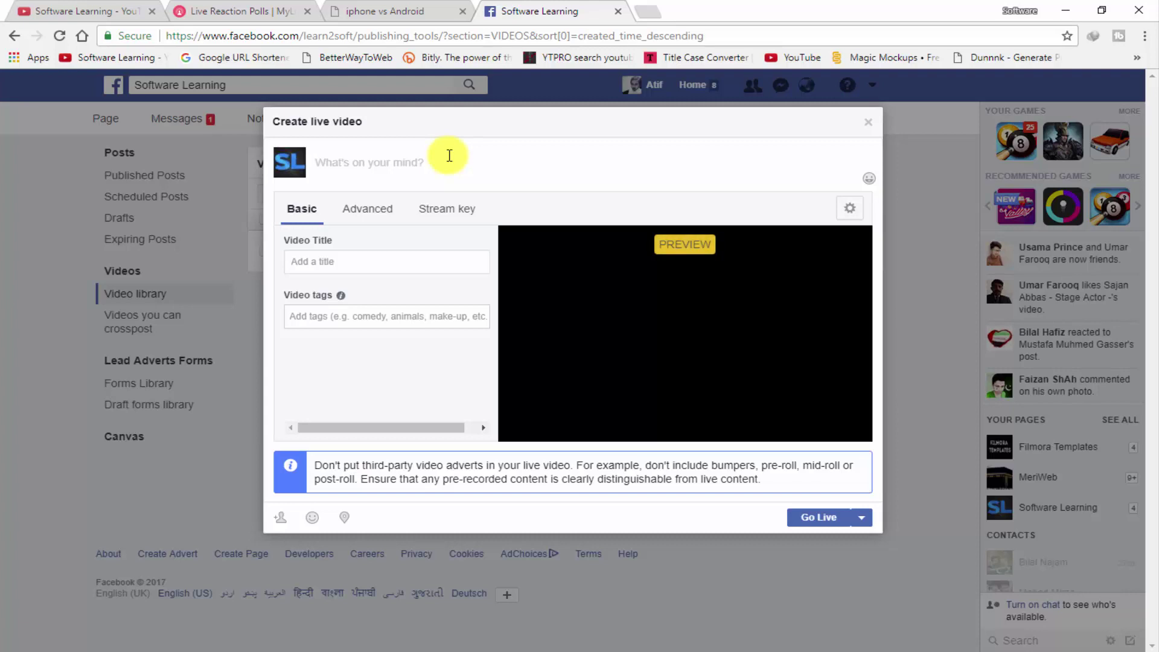
{"action": "type", "text": "iPhone Vs"}
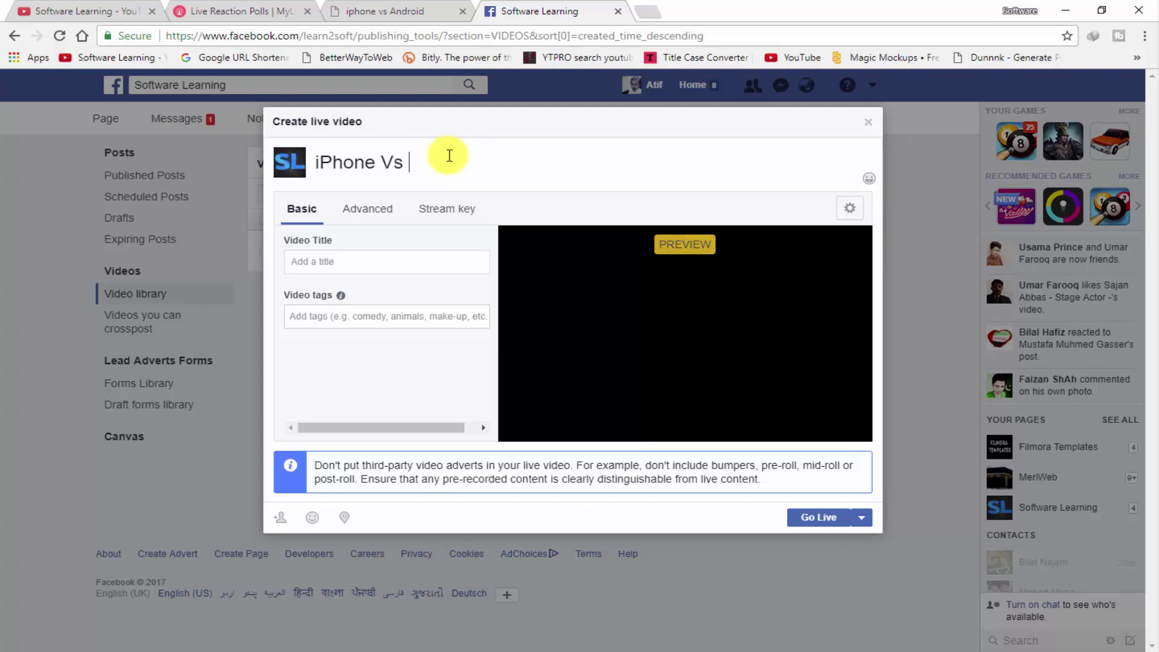
{"action": "type", "text": " Android."}
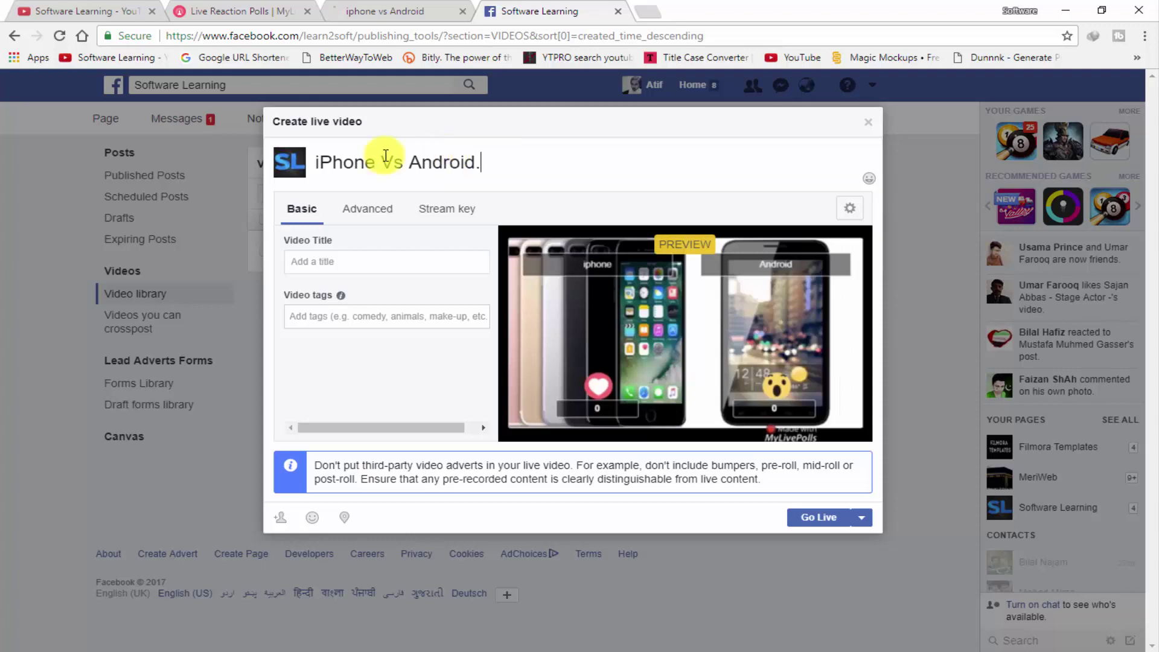
{"action": "mouse_move", "coordinate": [733, 415]}
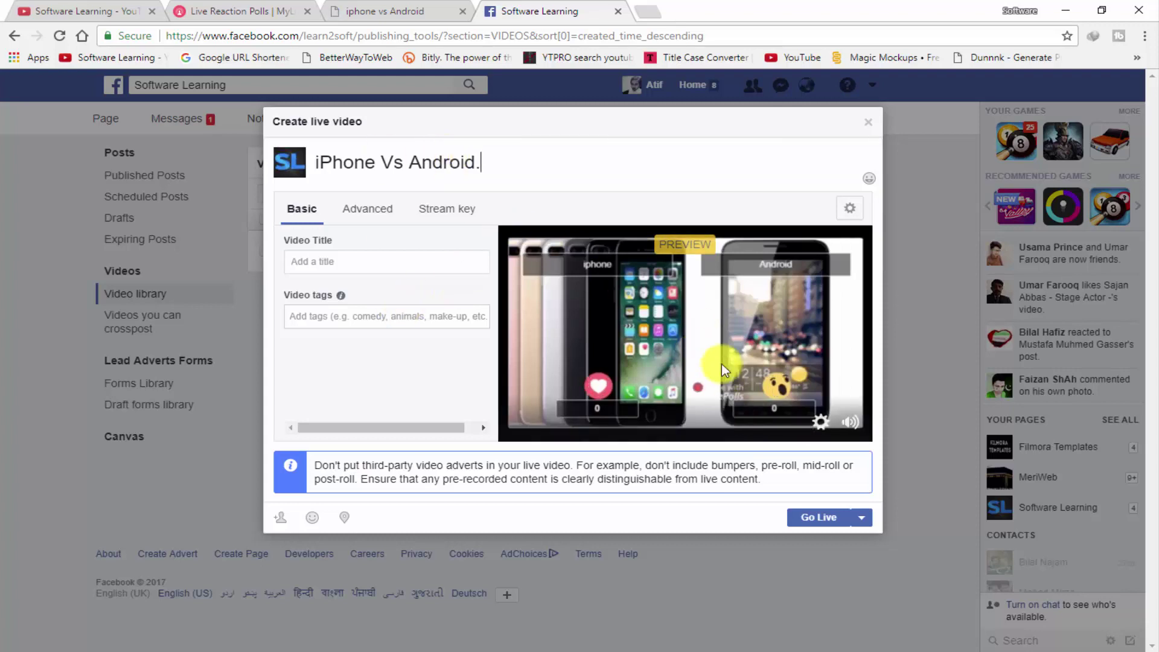
{"action": "left_click", "coordinate": [662, 648]}
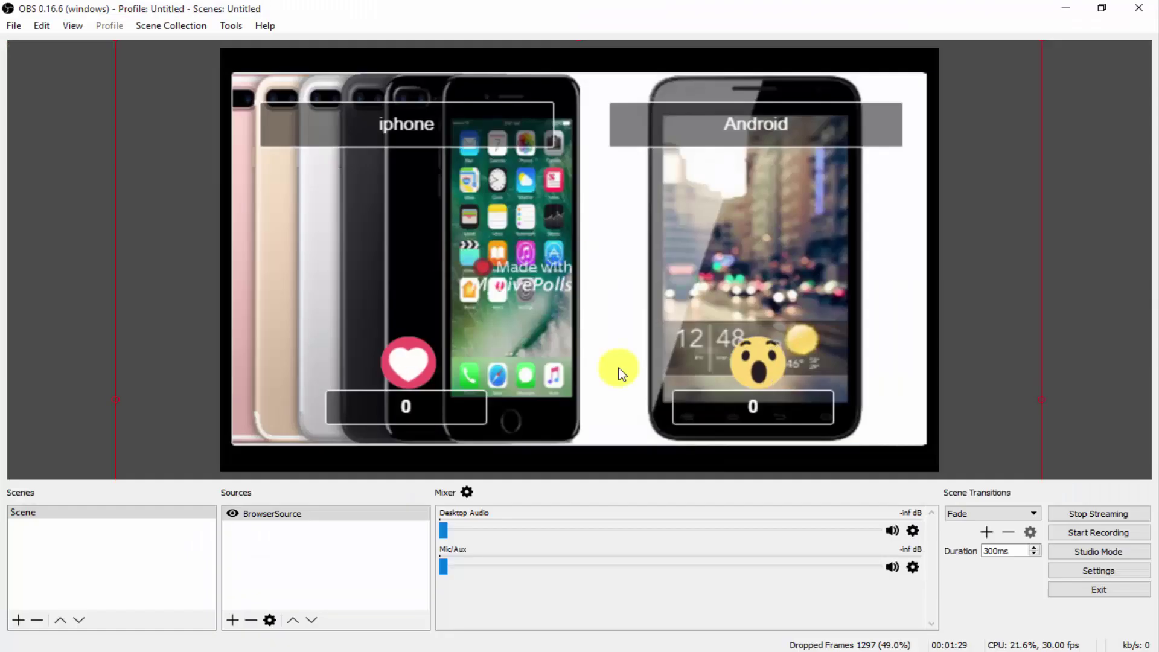
{"action": "left_click", "coordinate": [653, 649]}
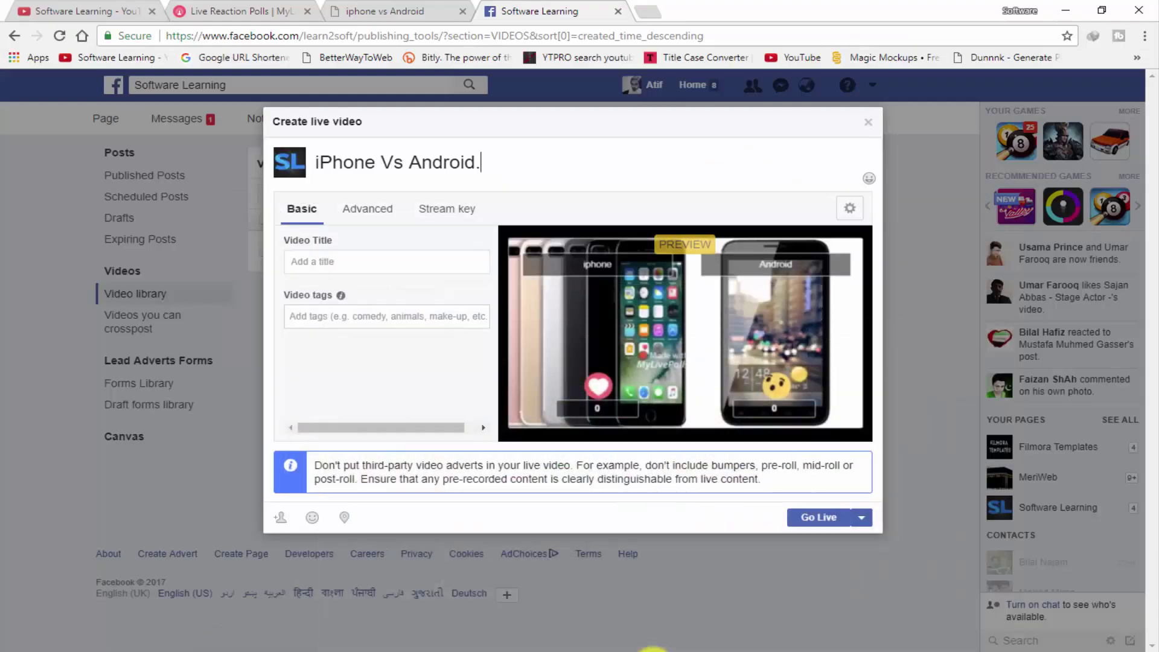
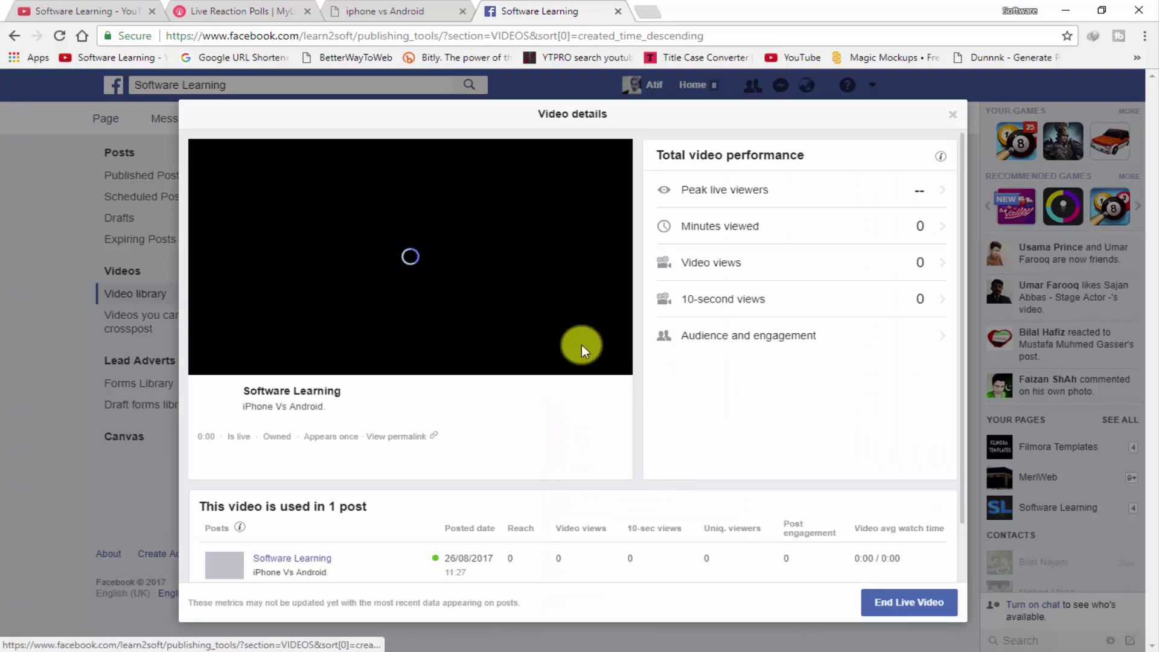
Copy the base page address from the publishing tools URL and open facebook.com/learn2sof in a new browser tab.
{"action": "scroll", "coordinate": [727, 415], "scroll_direction": "down", "scroll_amount": 1}
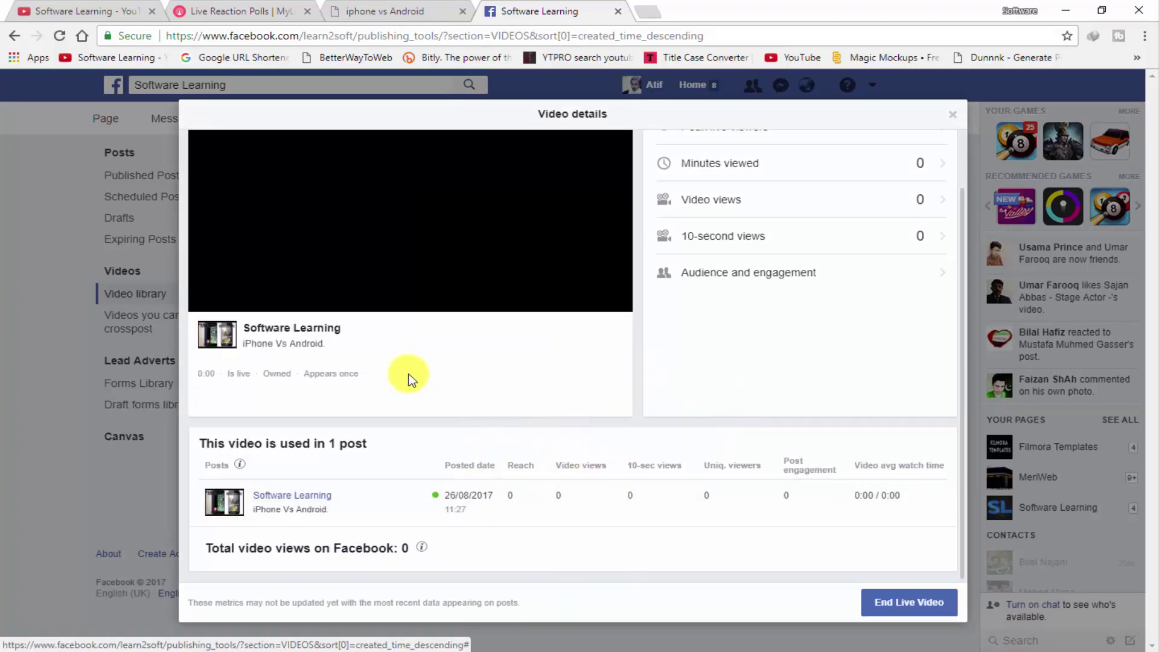
{"action": "scroll", "coordinate": [654, 375], "scroll_direction": "up", "scroll_amount": 1}
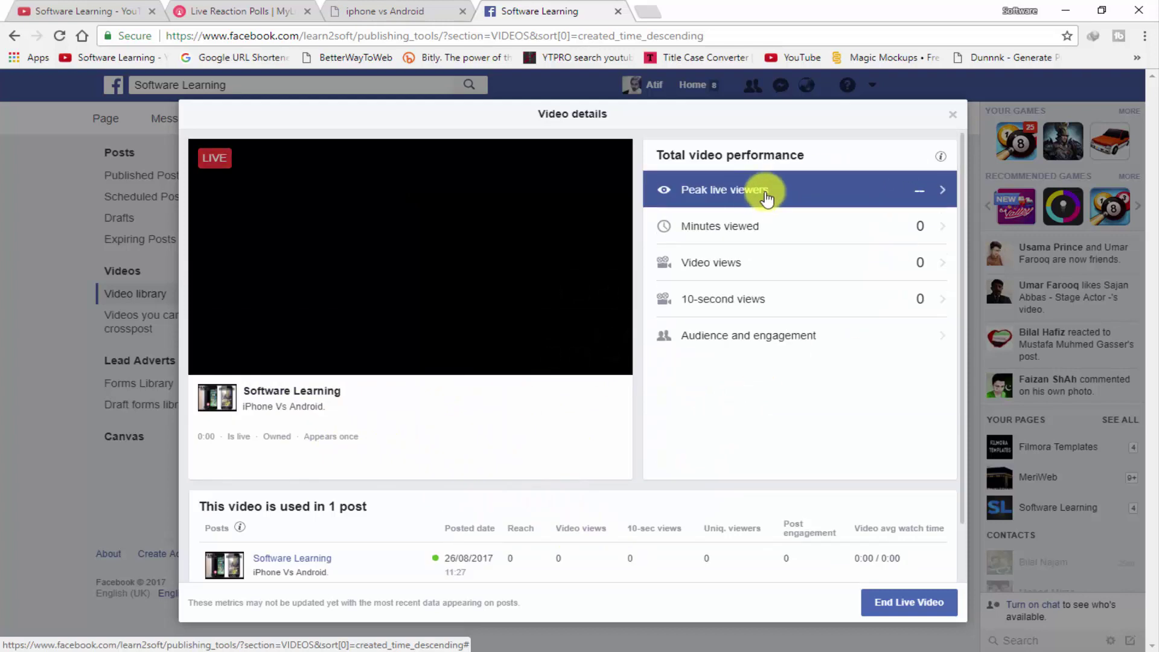
{"action": "scroll", "coordinate": [551, 259], "scroll_direction": "down", "scroll_amount": 1}
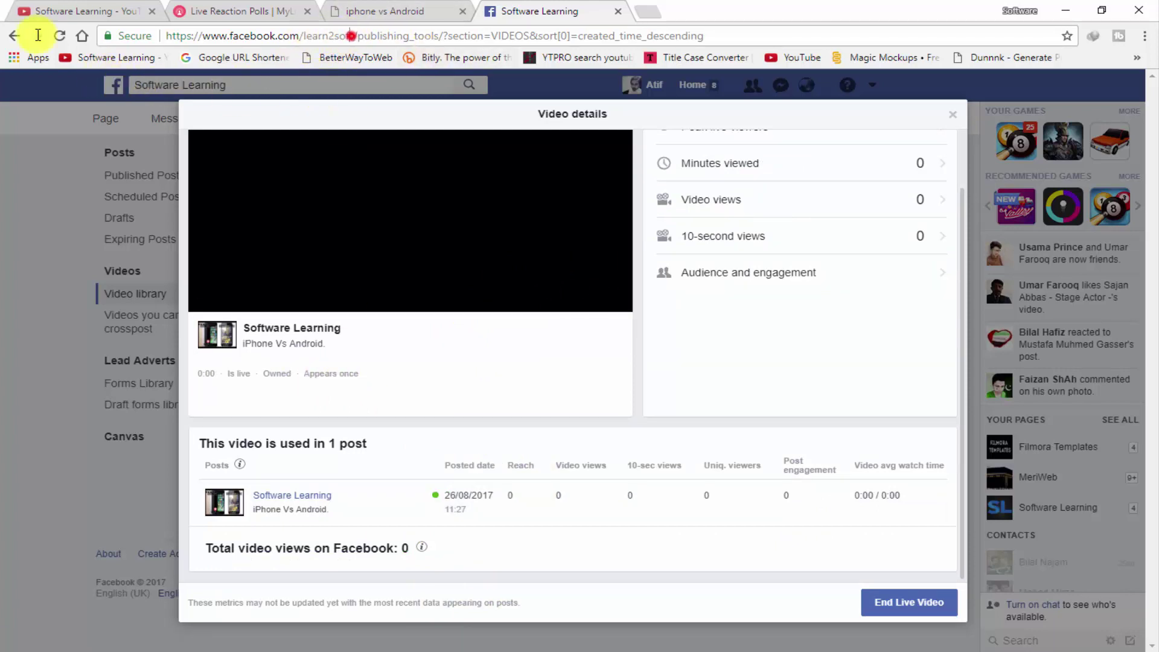
{"action": "left_click_drag", "start_coordinate": [351, 36], "coordinate": [245, 27]}
{"action": "right_click", "coordinate": [248, 38]}
{"action": "left_click", "coordinate": [316, 86]}
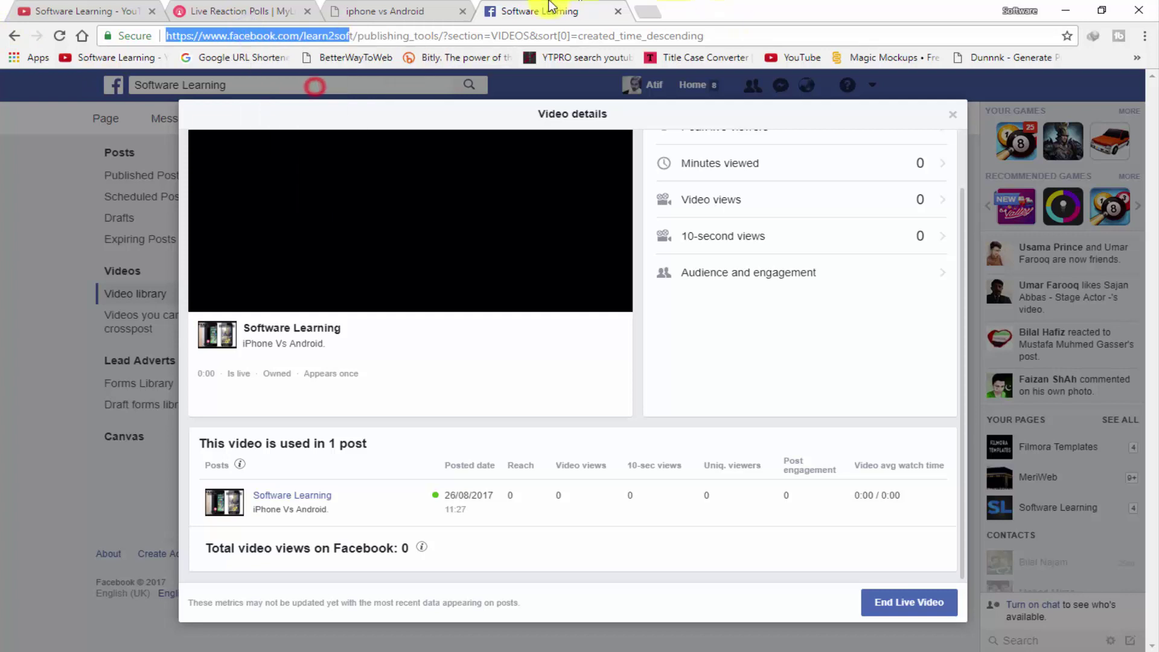
{"action": "left_click", "coordinate": [644, 10]}
{"action": "right_click", "coordinate": [612, 37]}
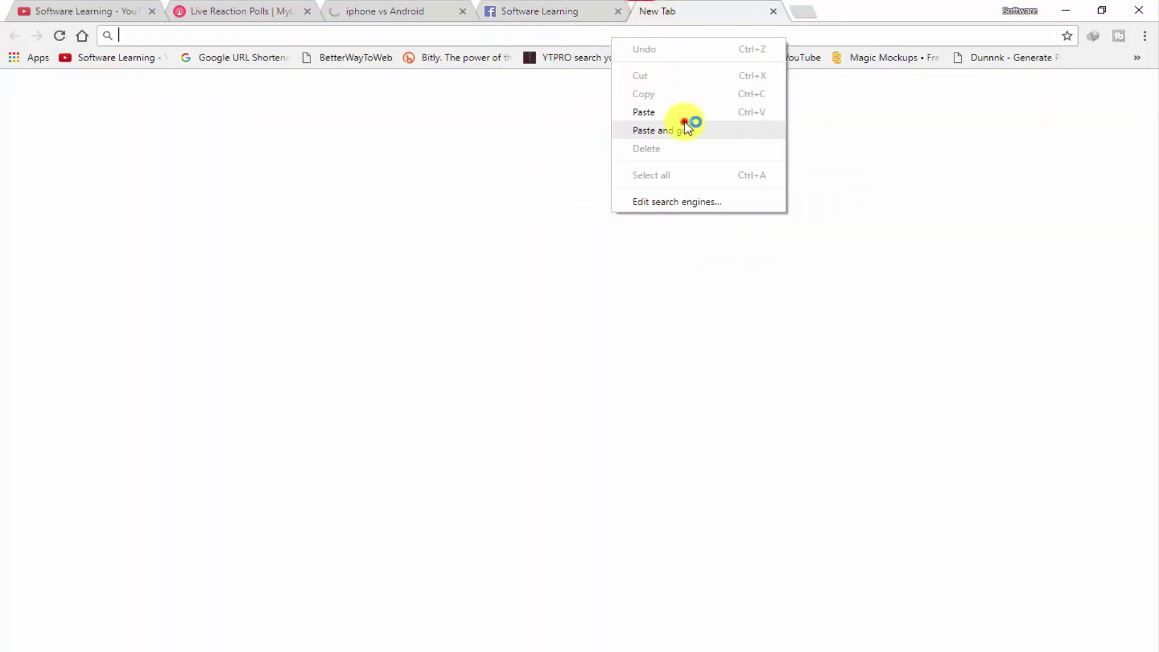
{"action": "left_click", "coordinate": [684, 125]}
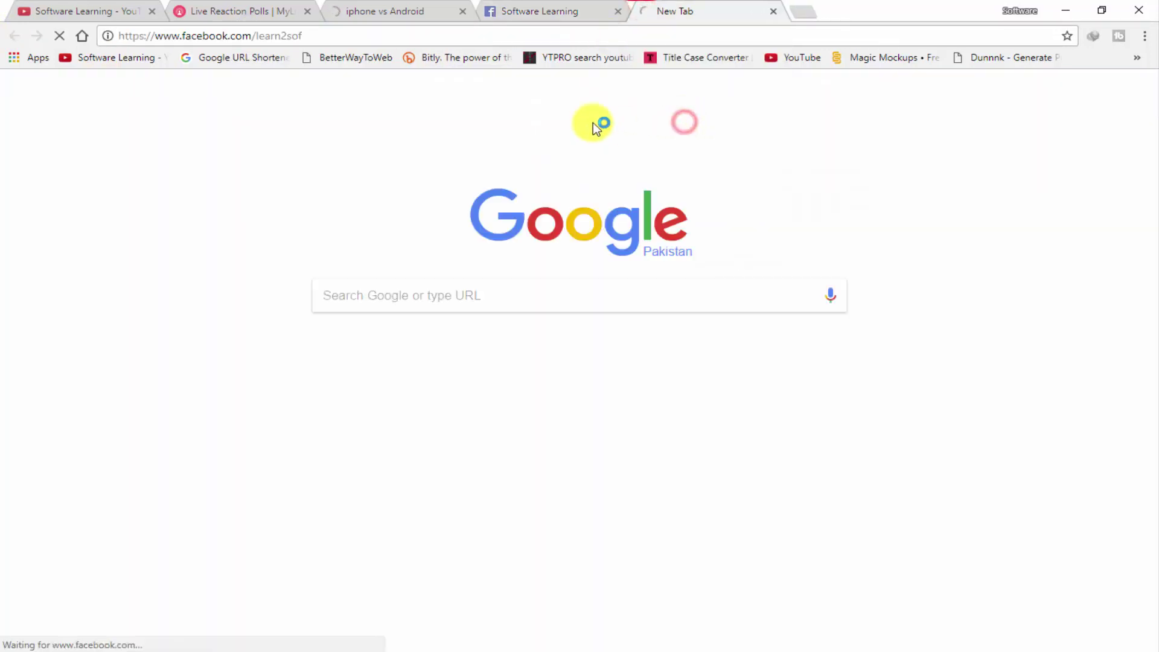
Return to the MyLivePolls final step and locate the field for the live video's URL.
{"action": "left_click", "coordinate": [289, 11]}
{"action": "scroll", "coordinate": [486, 361], "scroll_direction": "down", "scroll_amount": 3}
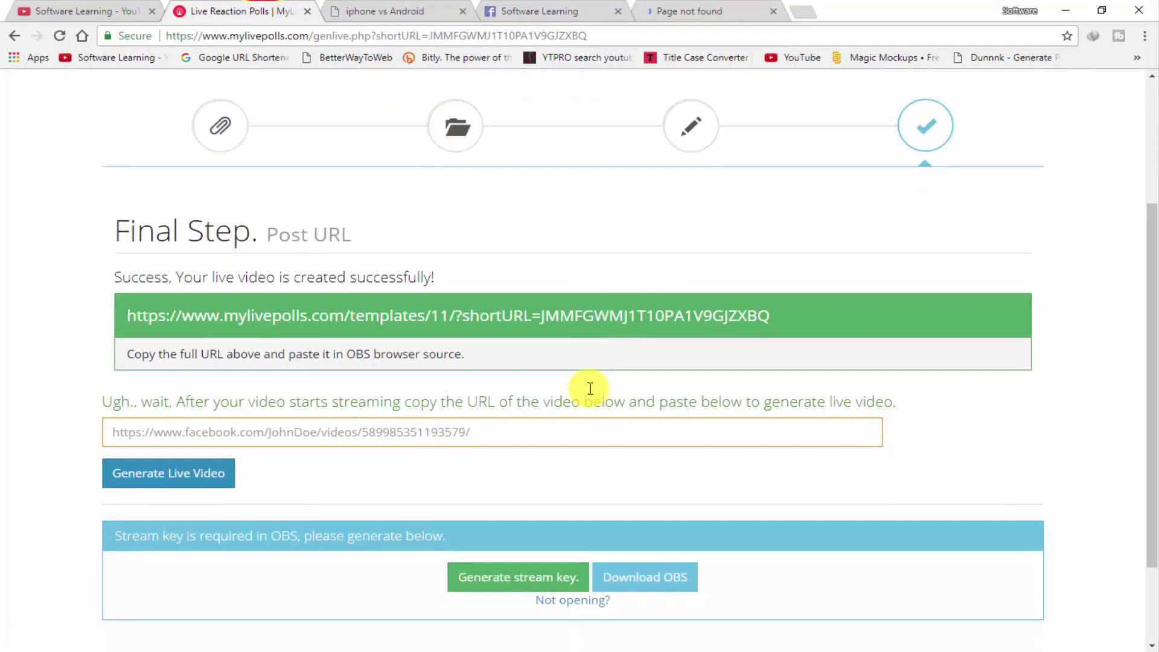
{"action": "scroll", "coordinate": [1154, 399], "scroll_direction": "up", "scroll_amount": 1}
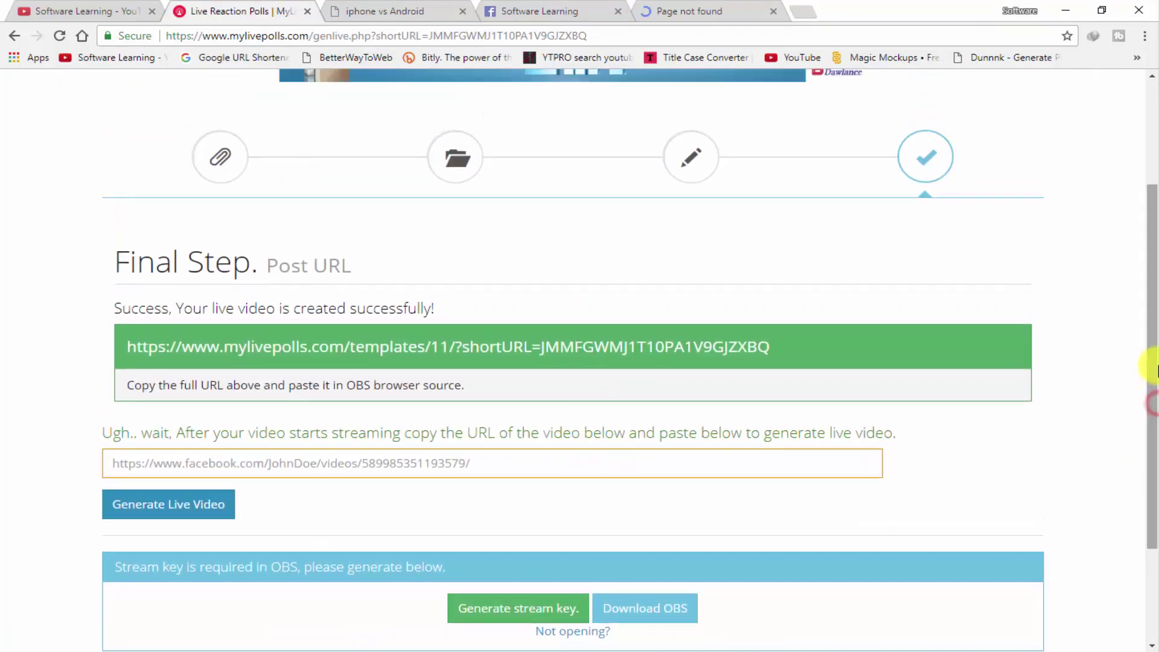
{"action": "left_click", "coordinate": [362, 463]}
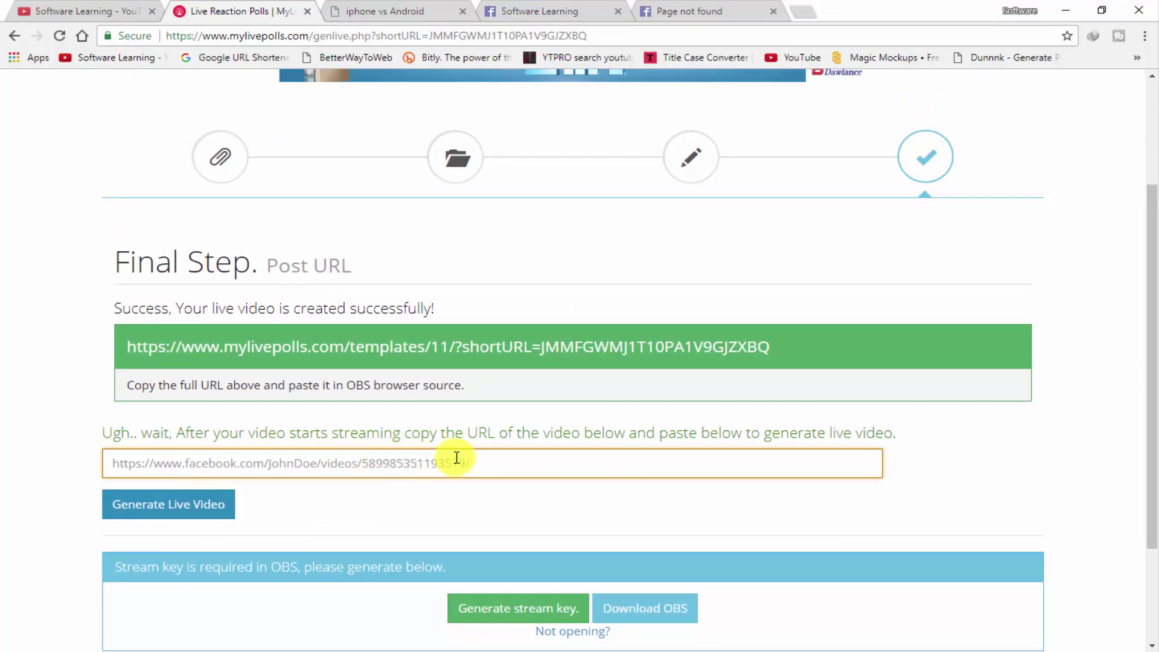
Correct the address in the new tab to facebook.com/learn2soft and load the Software Learning page.
{"action": "left_click", "coordinate": [691, 10]}
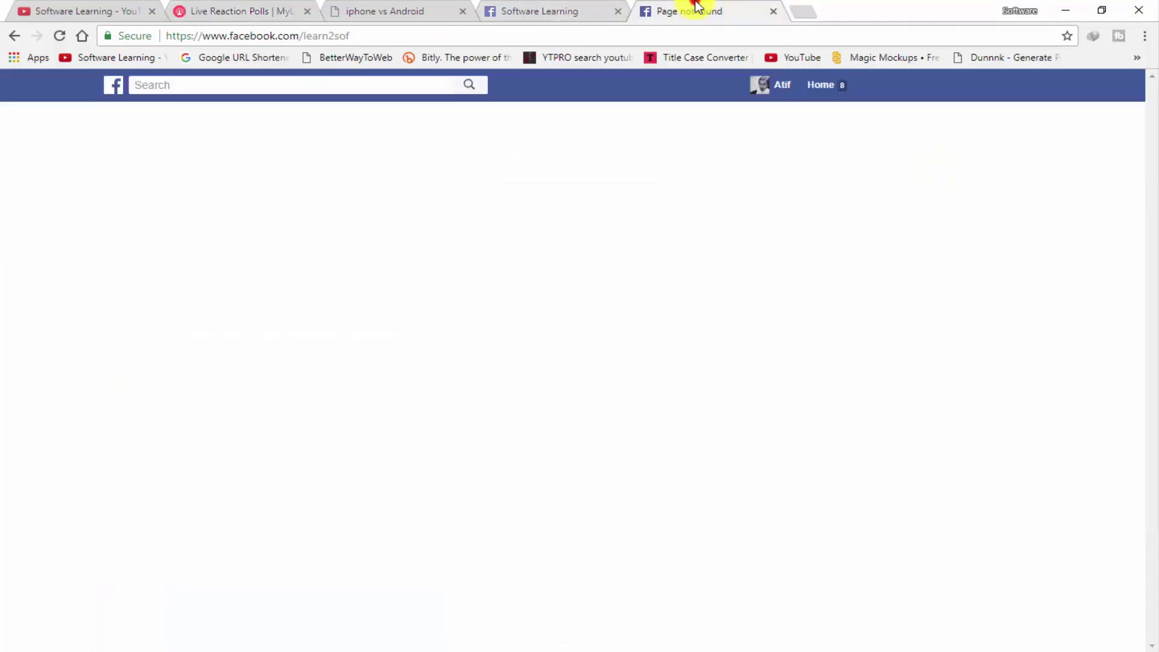
{"action": "left_click", "coordinate": [403, 38]}
{"action": "left_click", "coordinate": [414, 34]}
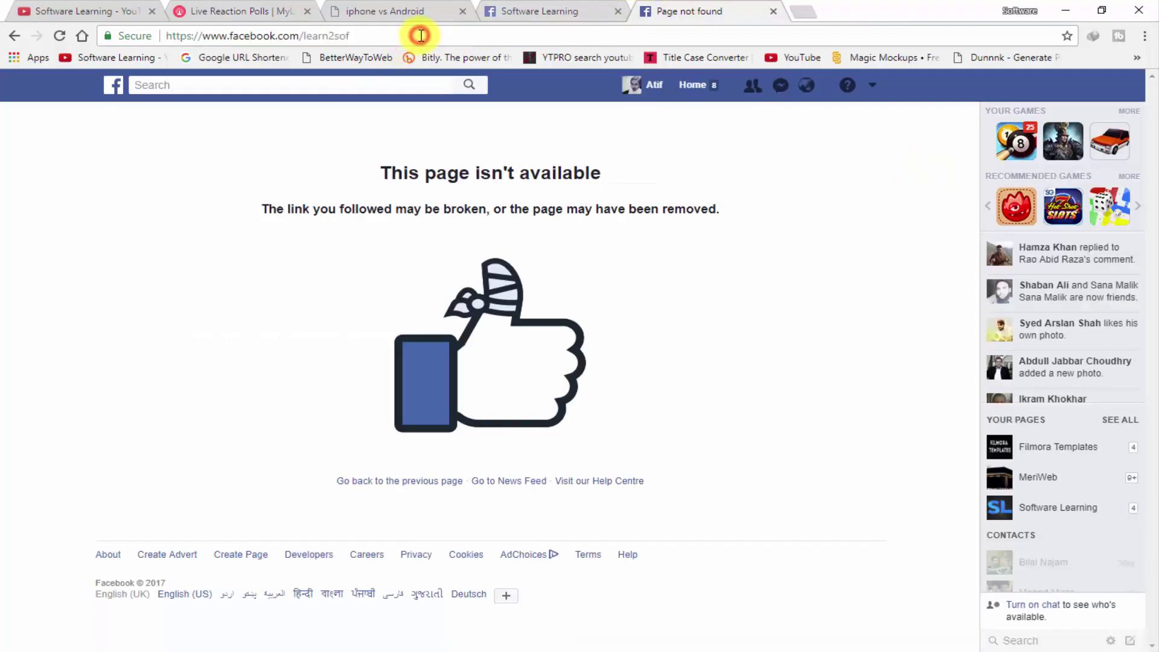
{"action": "type", "text": "t"}
{"action": "key", "text": "Return"}
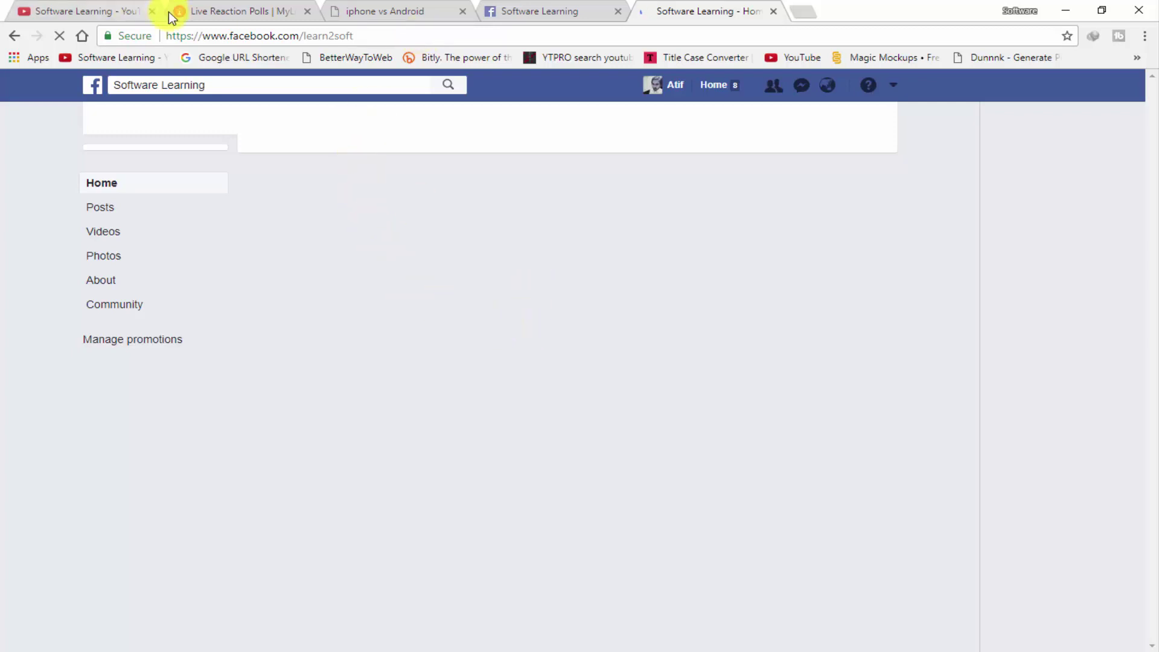
{"action": "left_click", "coordinate": [246, 7]}
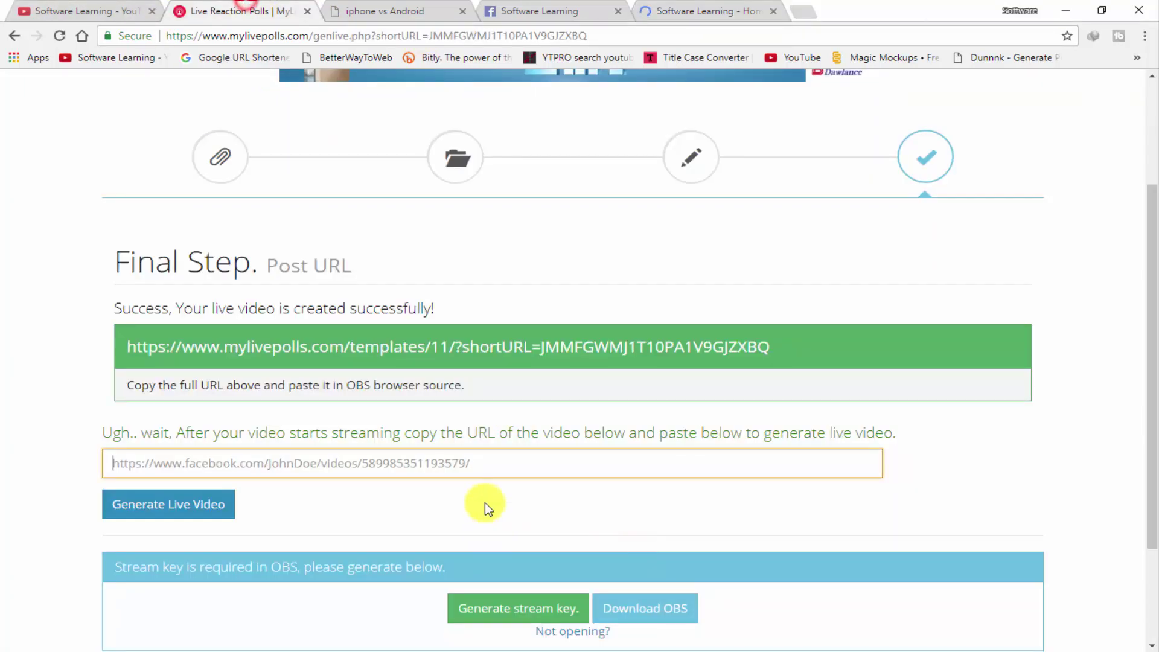
{"action": "left_click", "coordinate": [664, 6]}
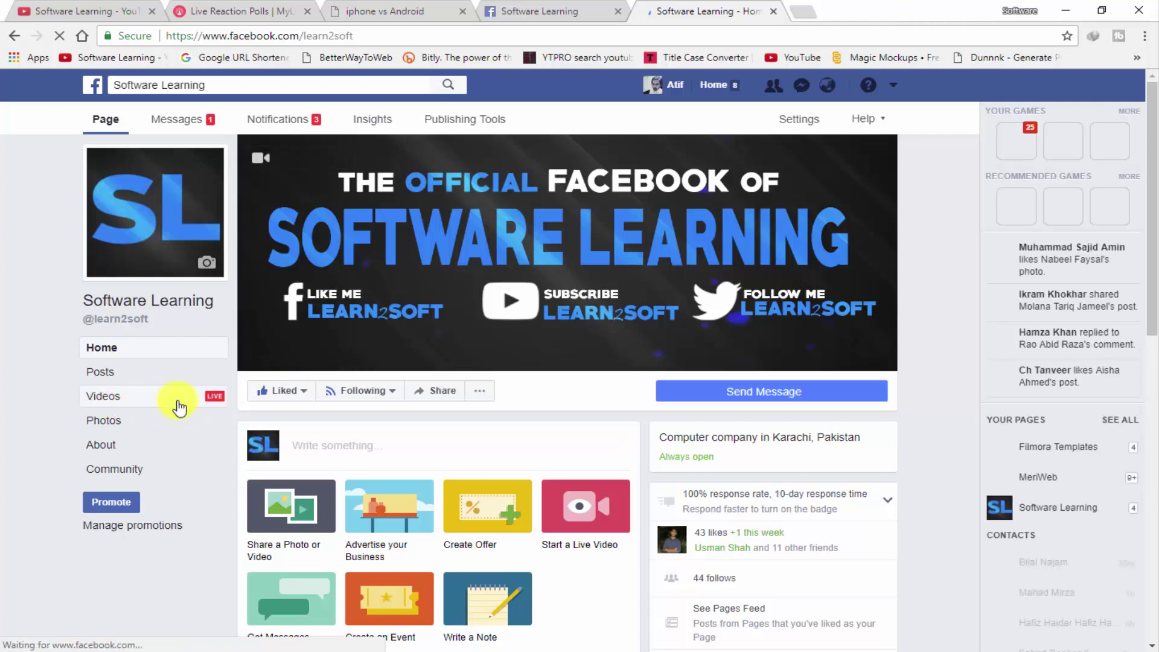
Find the live "iPhone Vs Android." post on the page, show its video URL and copy it.
{"action": "scroll", "coordinate": [627, 483], "scroll_direction": "down", "scroll_amount": 3}
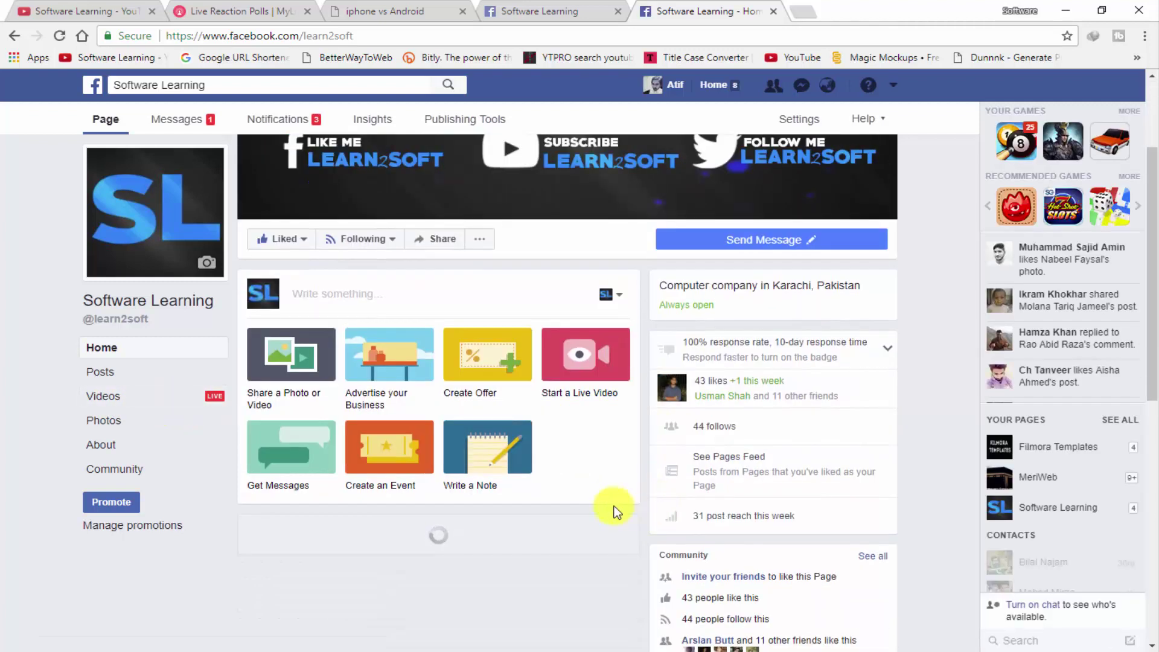
{"action": "scroll", "coordinate": [607, 505], "scroll_direction": "down", "scroll_amount": 3}
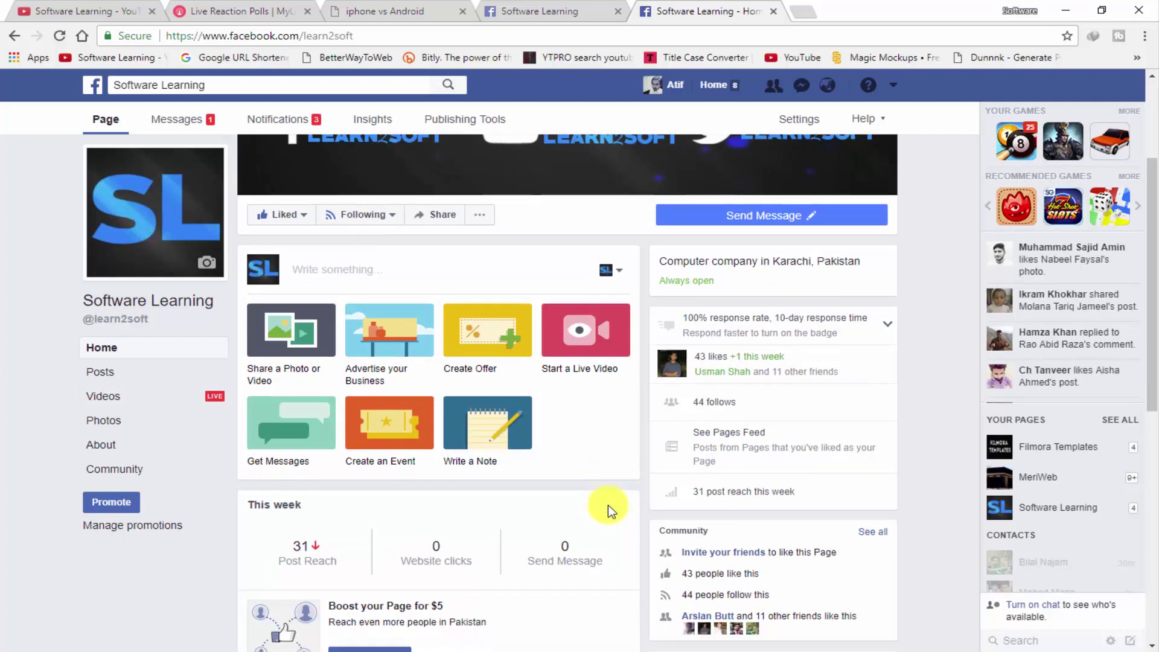
{"action": "scroll", "coordinate": [594, 450], "scroll_direction": "down", "scroll_amount": 1}
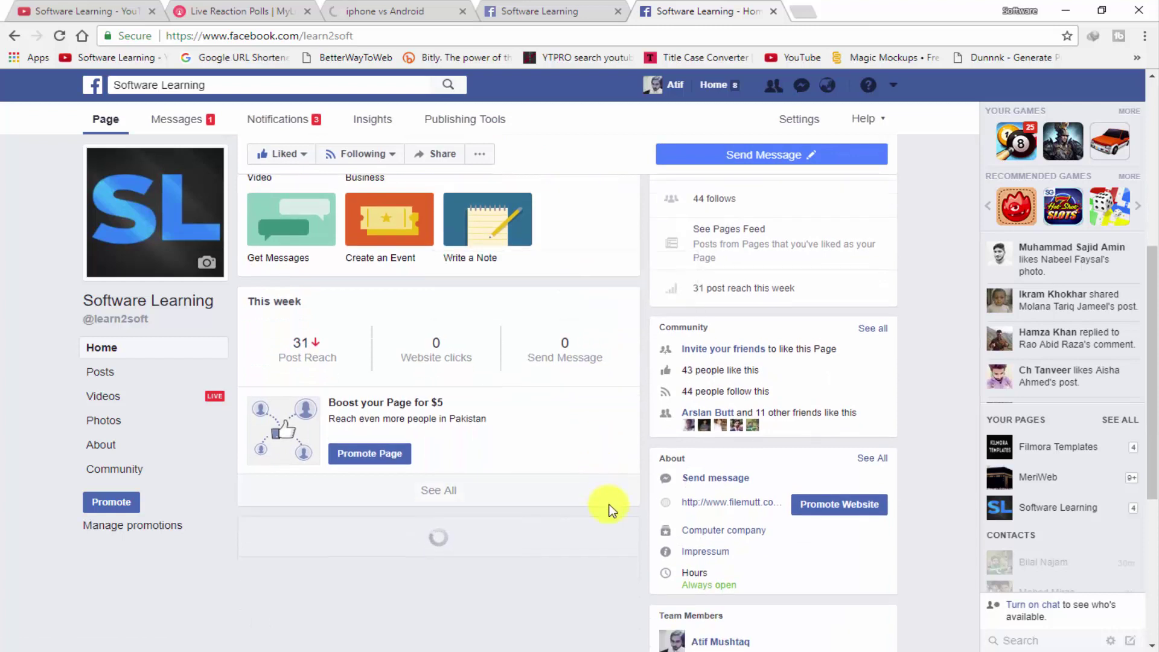
{"action": "scroll", "coordinate": [601, 507], "scroll_direction": "down", "scroll_amount": 2}
{"action": "scroll", "coordinate": [603, 502], "scroll_direction": "down", "scroll_amount": 1}
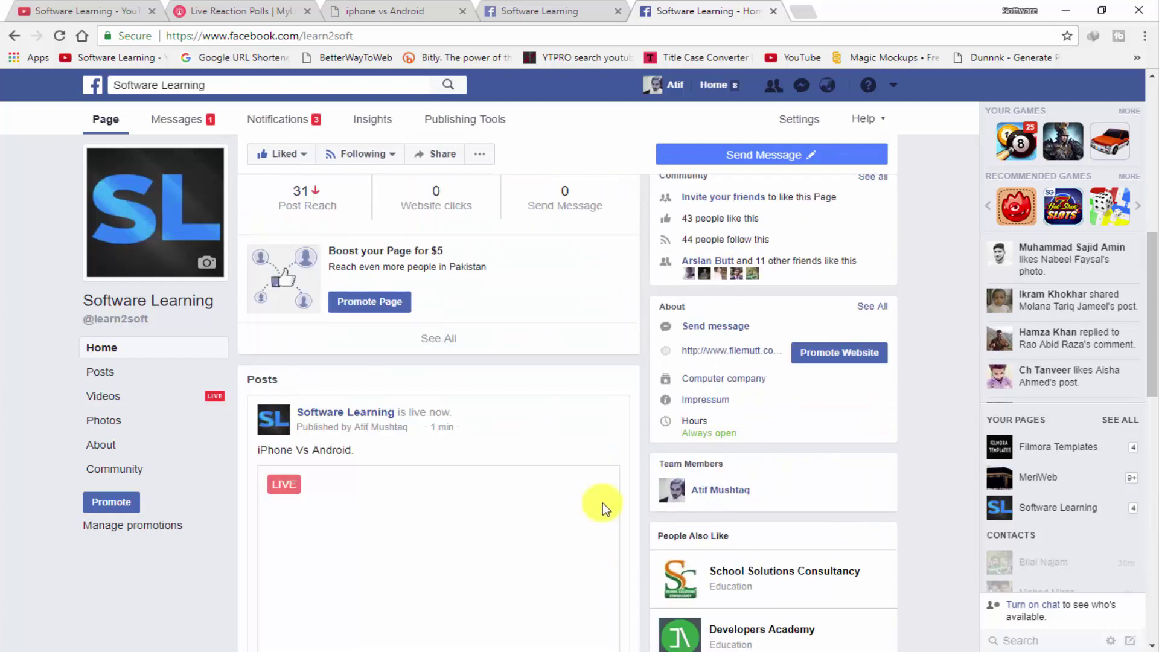
{"action": "scroll", "coordinate": [602, 502], "scroll_direction": "down", "scroll_amount": 4}
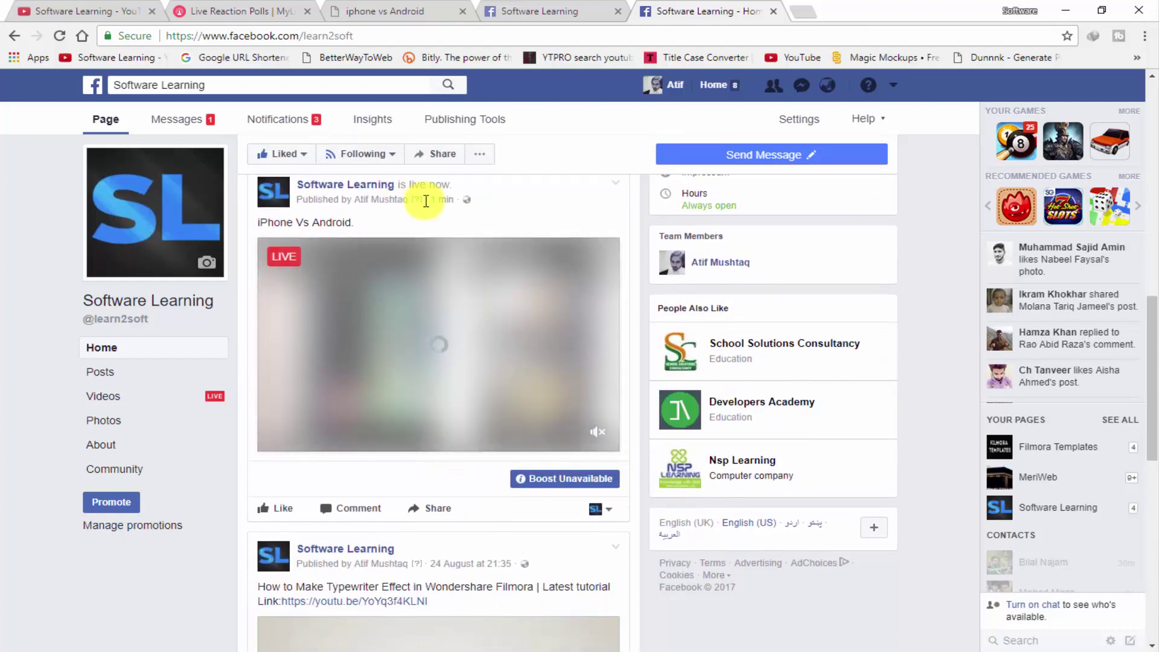
{"action": "right_click", "coordinate": [438, 330]}
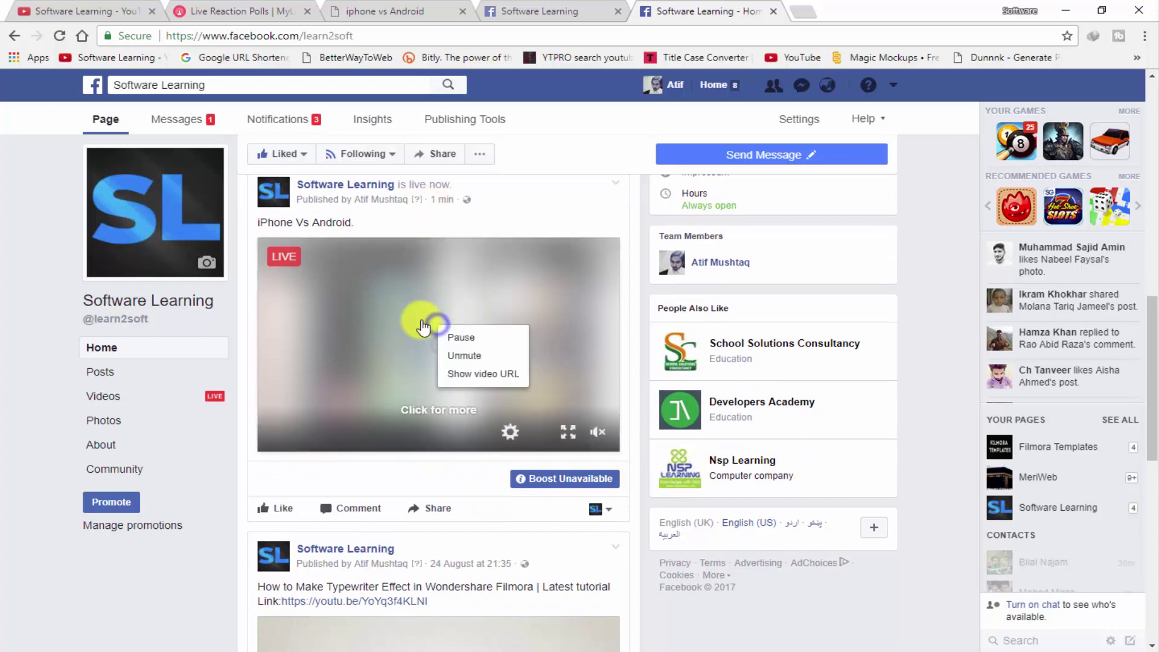
{"action": "left_click", "coordinate": [487, 375]}
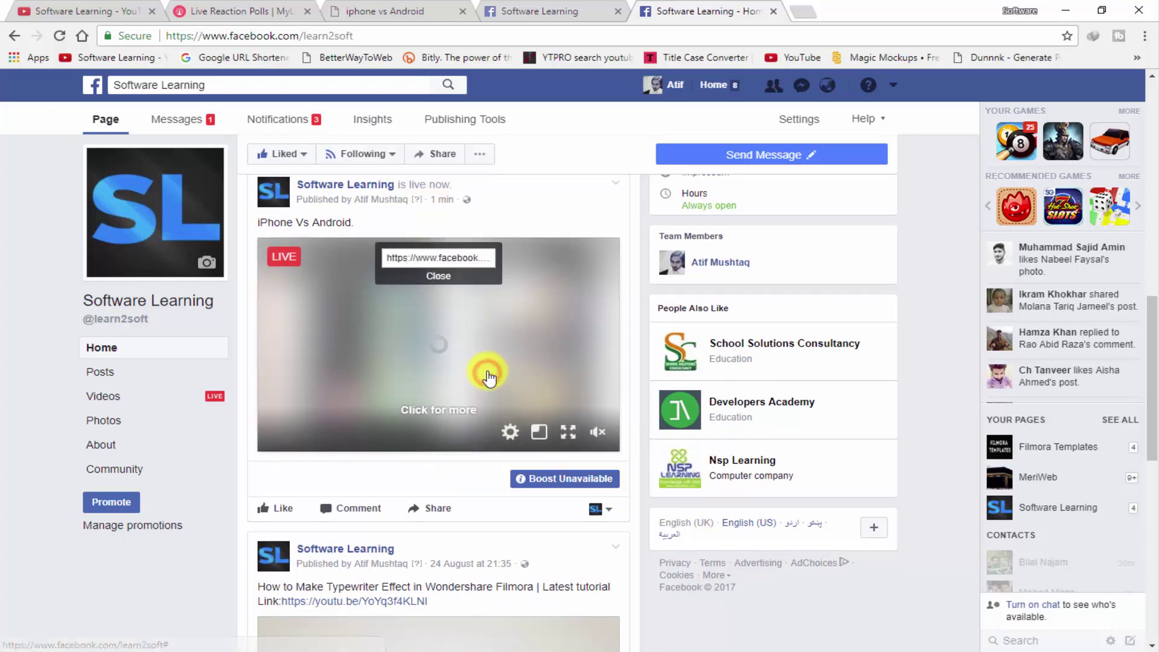
{"action": "left_click", "coordinate": [408, 255]}
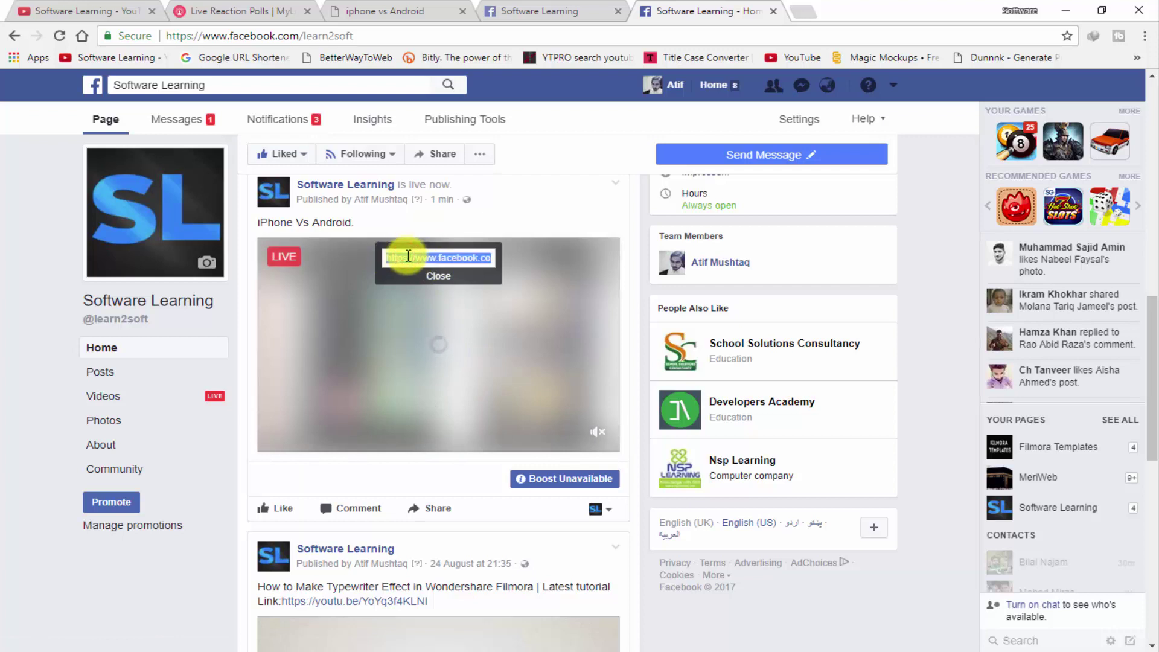
{"action": "right_click", "coordinate": [408, 256]}
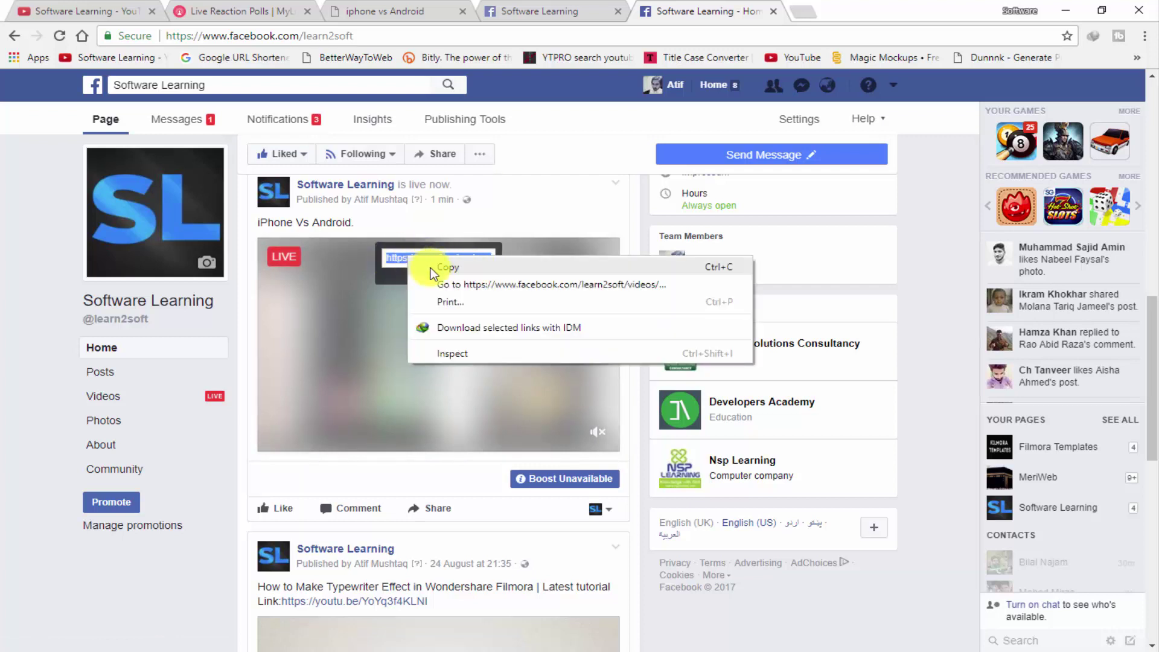
{"action": "left_click", "coordinate": [431, 269]}
Paste the copied Facebook video URL into the MyLivePolls final step and generate the live video.
{"action": "left_click", "coordinate": [227, 8]}
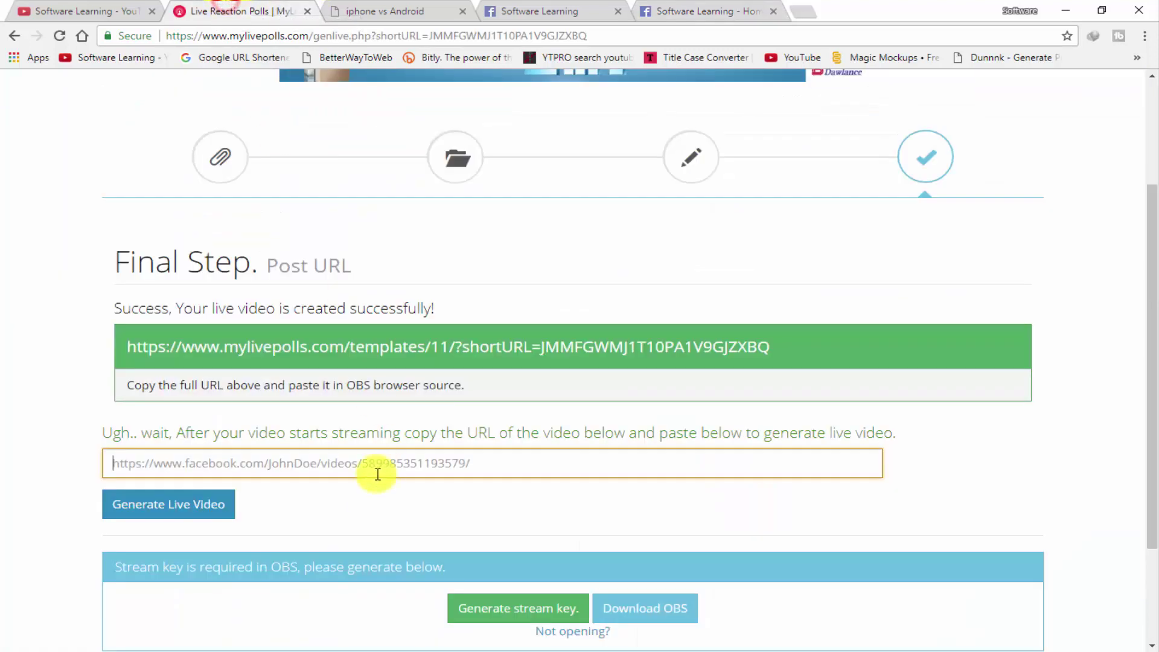
{"action": "right_click", "coordinate": [328, 456]}
{"action": "left_click", "coordinate": [365, 329]}
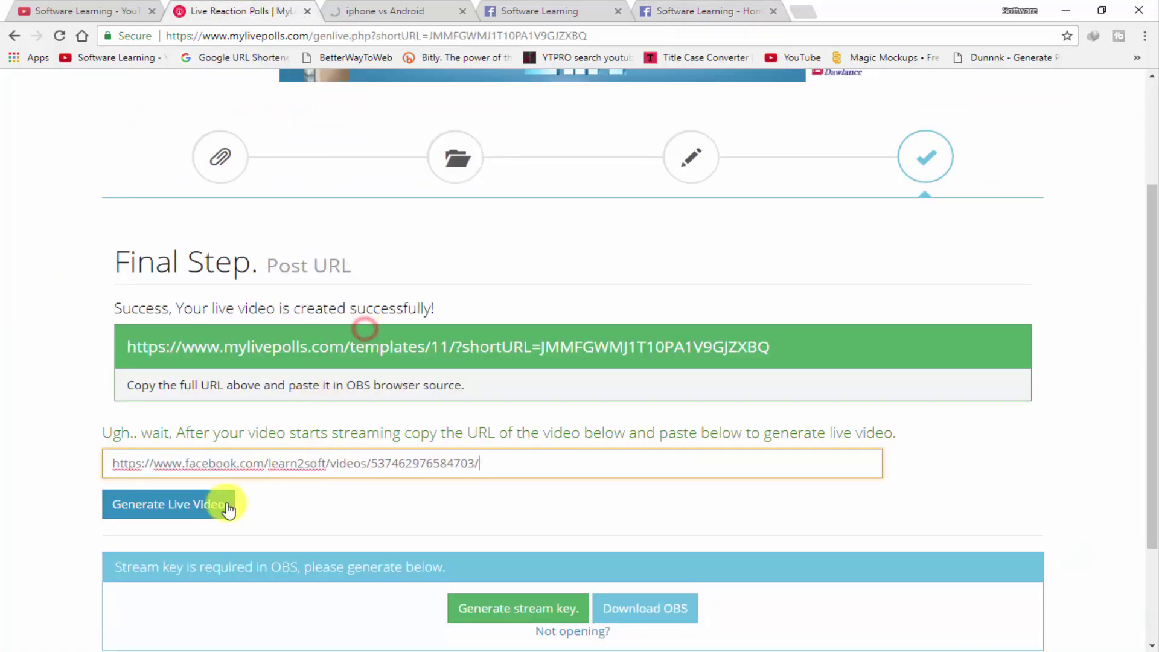
{"action": "left_click", "coordinate": [187, 510]}
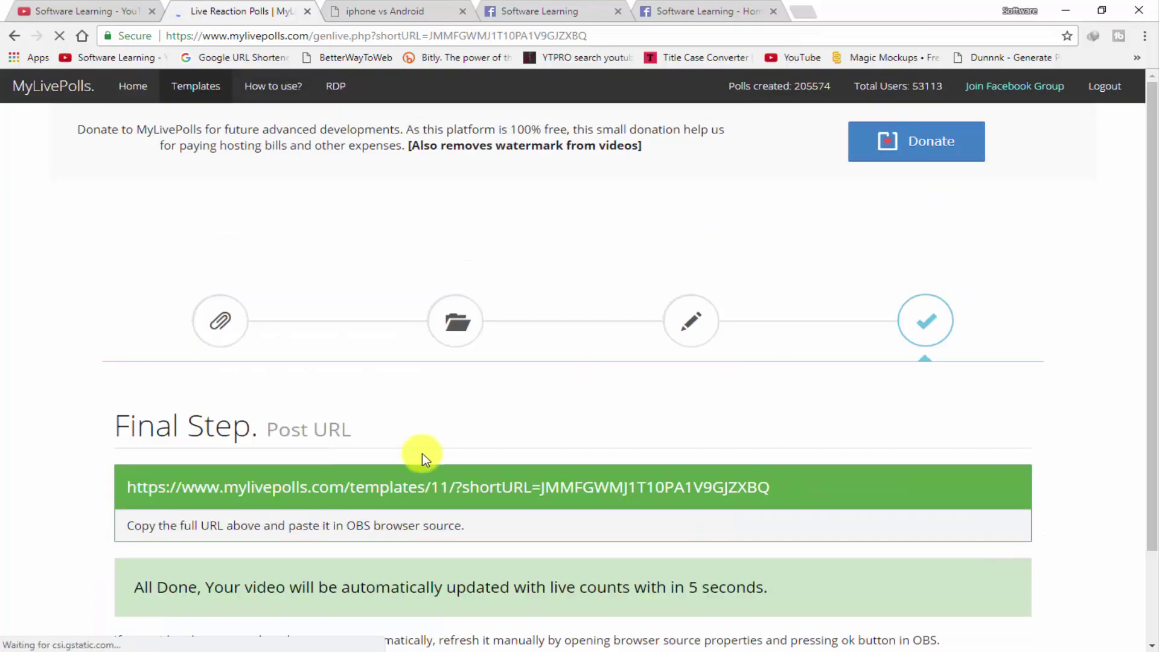
Read the notice on the MyLivePolls final step about how the video's live counts are updated.
{"action": "scroll", "coordinate": [420, 465], "scroll_direction": "down", "scroll_amount": 2}
{"action": "left_click_drag", "start_coordinate": [159, 474], "coordinate": [468, 476]}
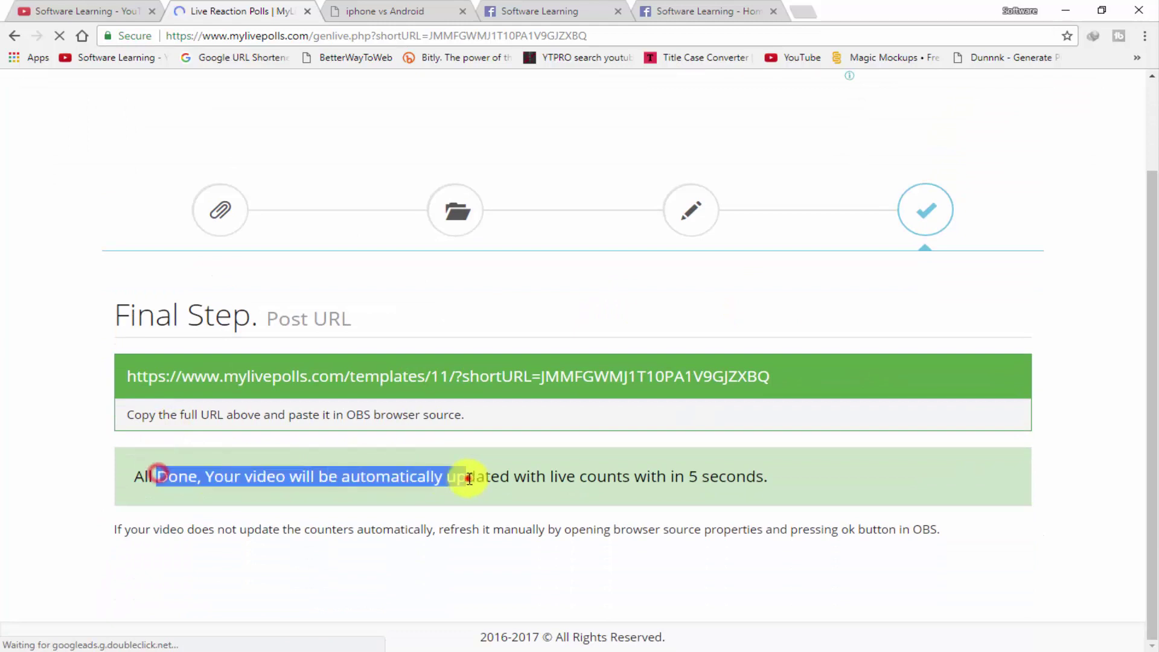
{"action": "left_click_drag", "start_coordinate": [633, 477], "coordinate": [755, 480]}
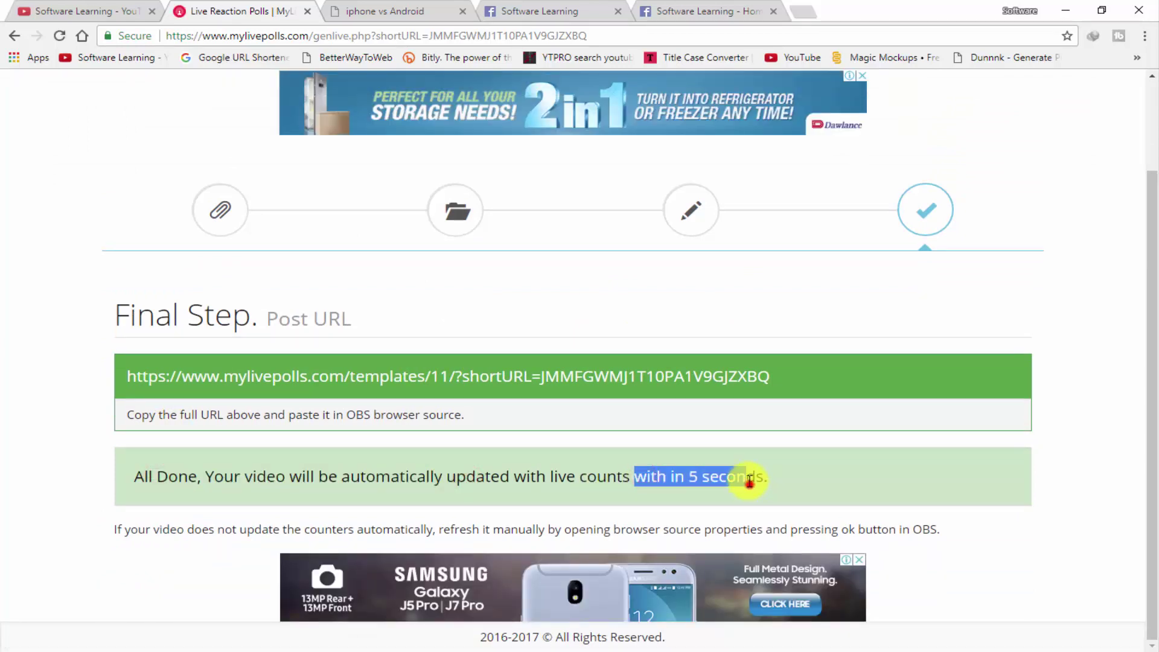
{"action": "left_click", "coordinate": [747, 478]}
Return to the Software Learning Facebook page and close the video URL pop-up on the live "iPhone Vs Android." post.
{"action": "left_click", "coordinate": [531, 11]}
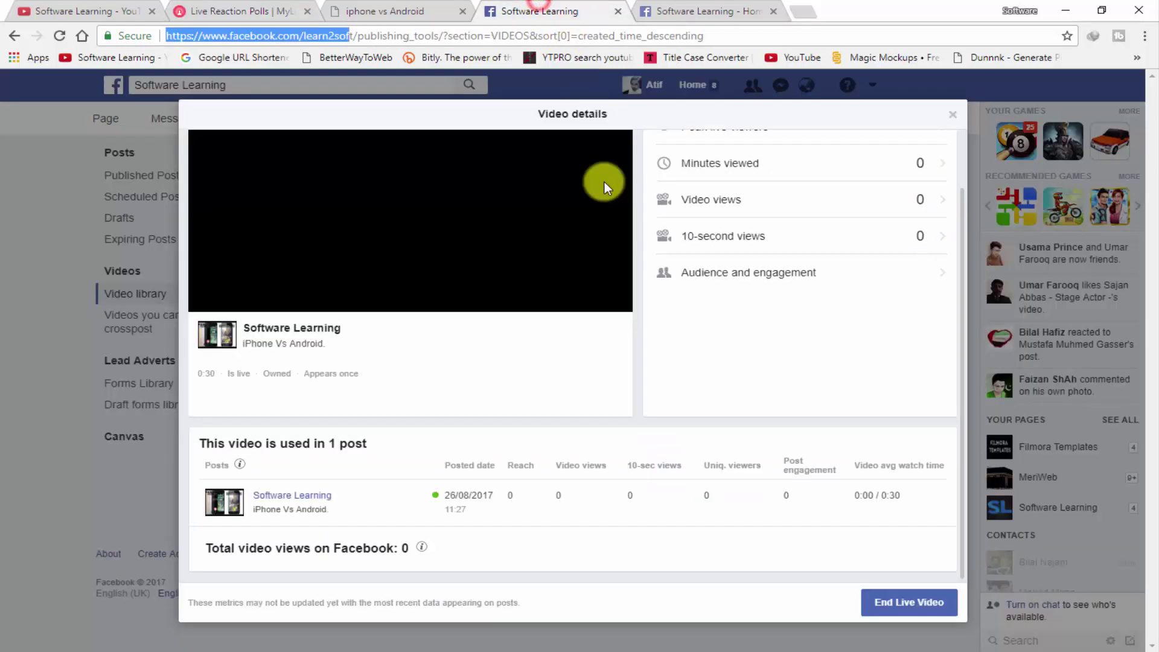
{"action": "left_click", "coordinate": [657, 8]}
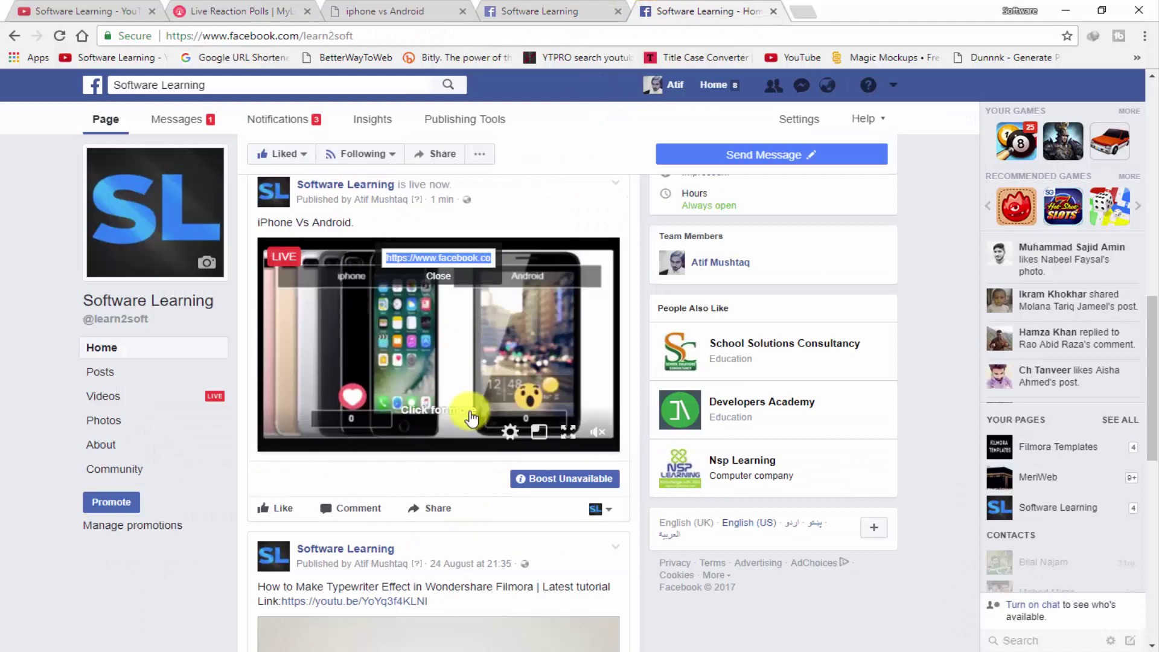
{"action": "left_click", "coordinate": [443, 477]}
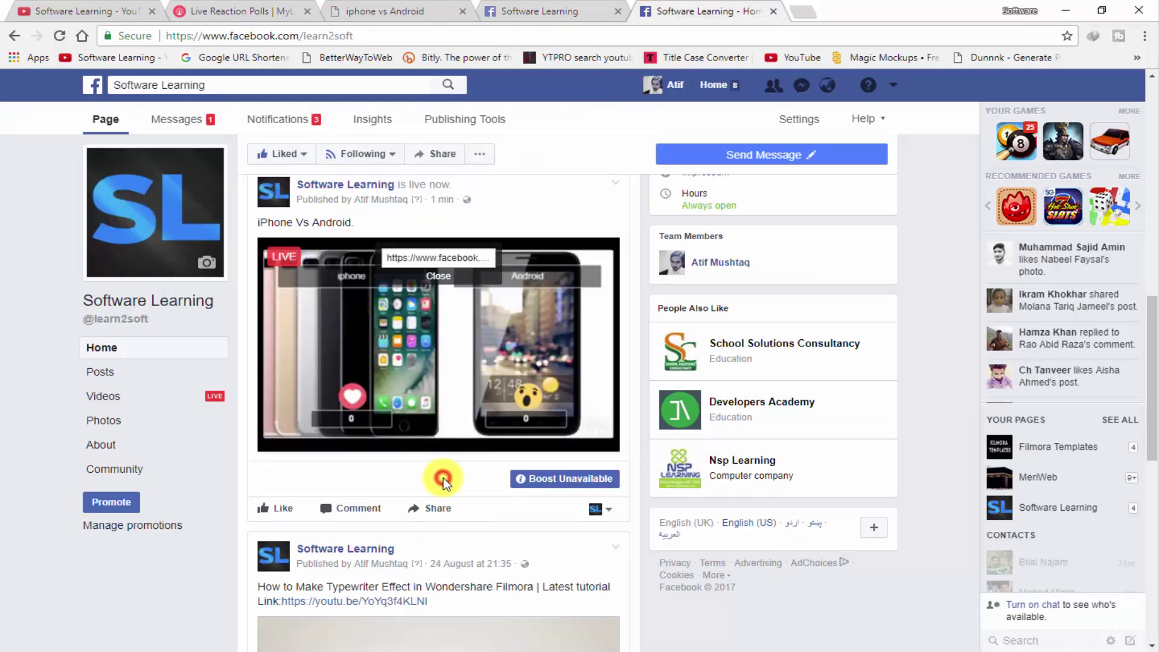
{"action": "left_click", "coordinate": [458, 281]}
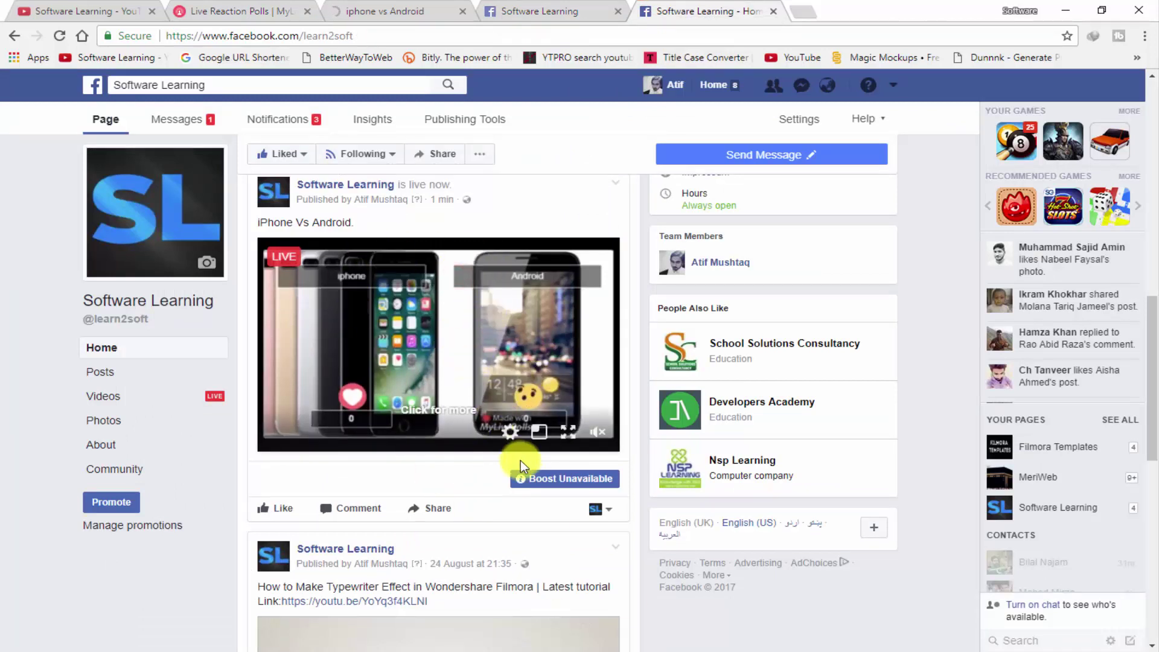
Switch the live post's interacting identity from the page to the personal profile and react to the post with Love.
{"action": "left_click", "coordinate": [598, 513]}
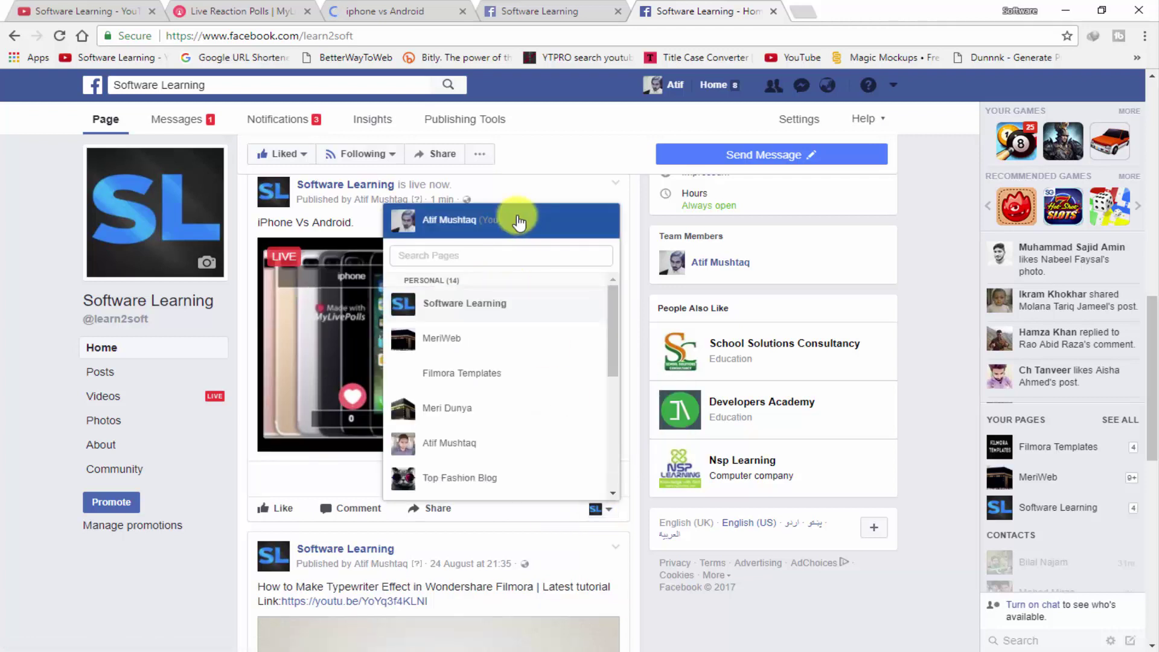
{"action": "left_click", "coordinate": [491, 224]}
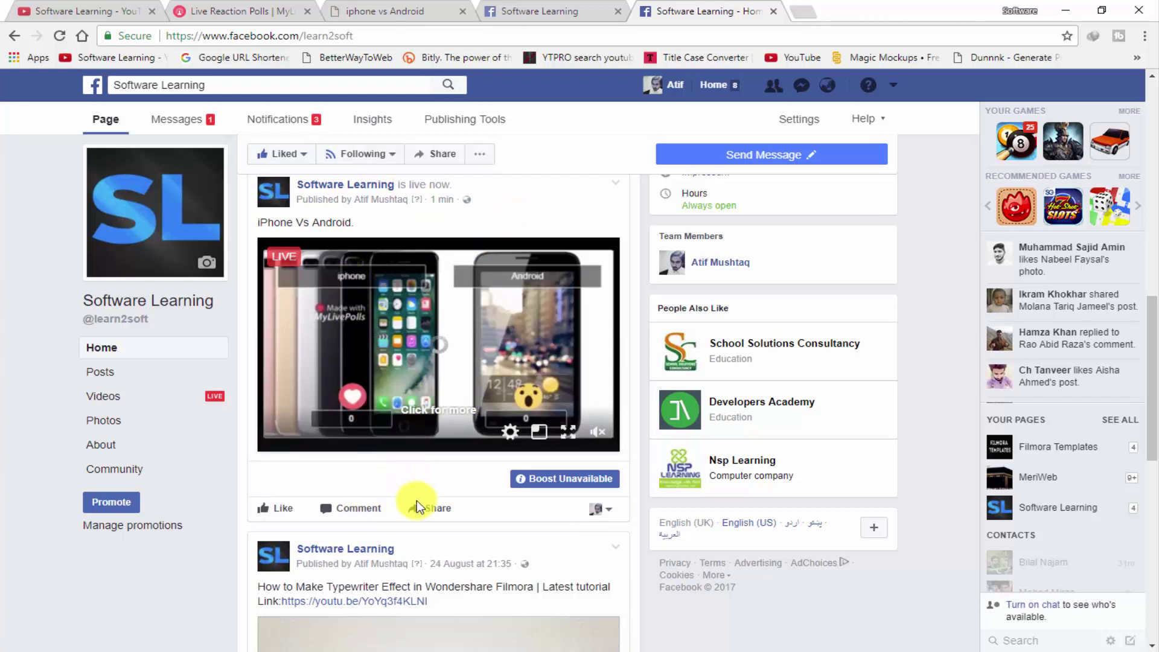
{"action": "left_click", "coordinate": [283, 508]}
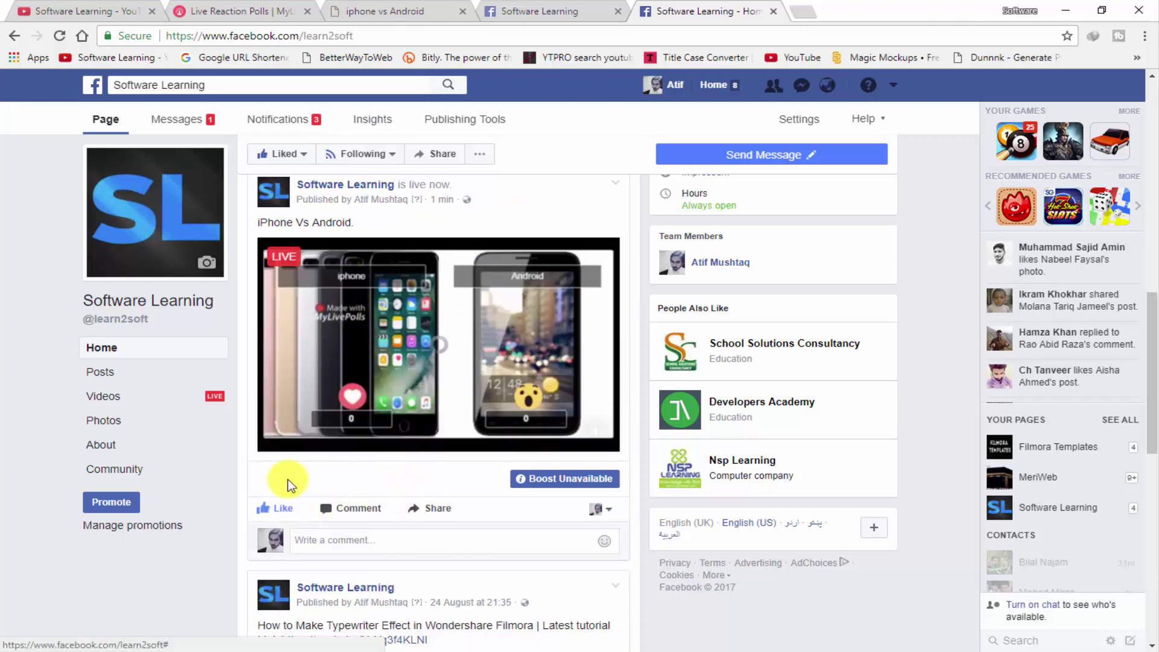
{"action": "mouse_move", "coordinate": [269, 511]}
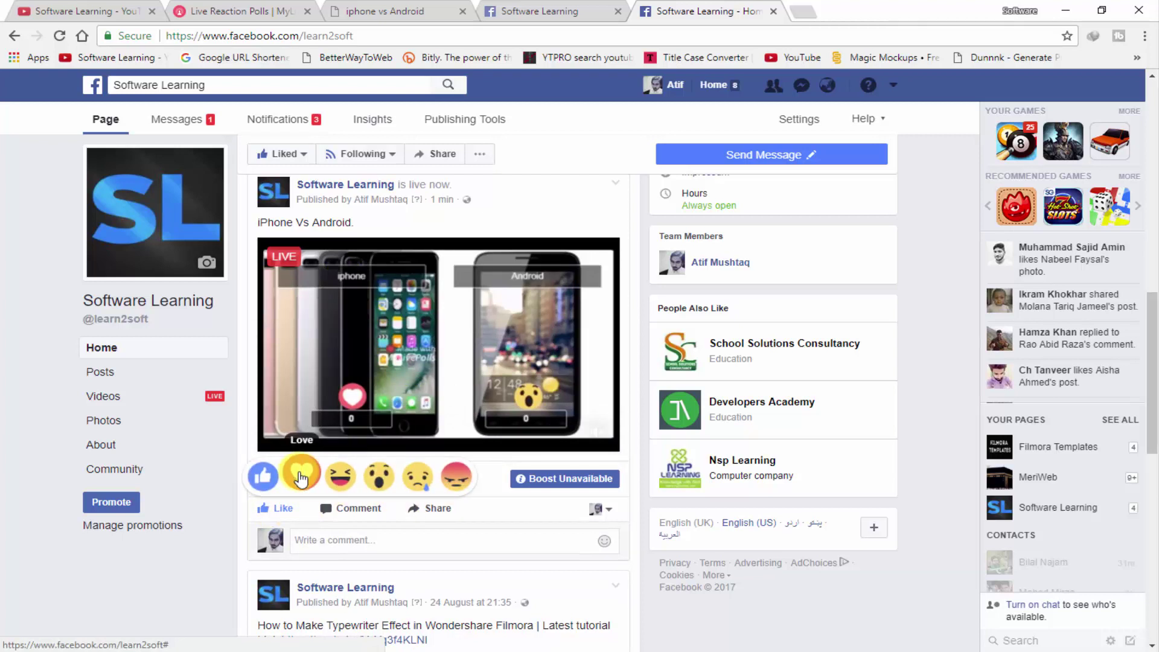
{"action": "left_click", "coordinate": [298, 481]}
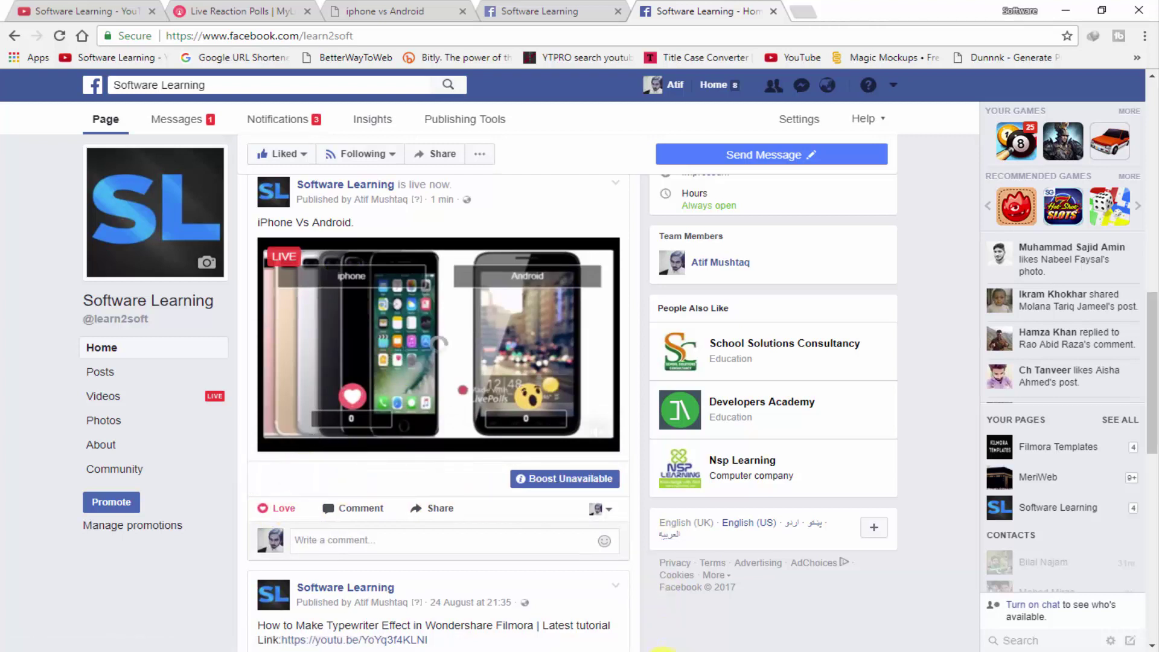
Switch to OBS Studio and compare the poll's reaction counters in its preview with the live video on Facebook.
{"action": "left_click", "coordinate": [658, 649]}
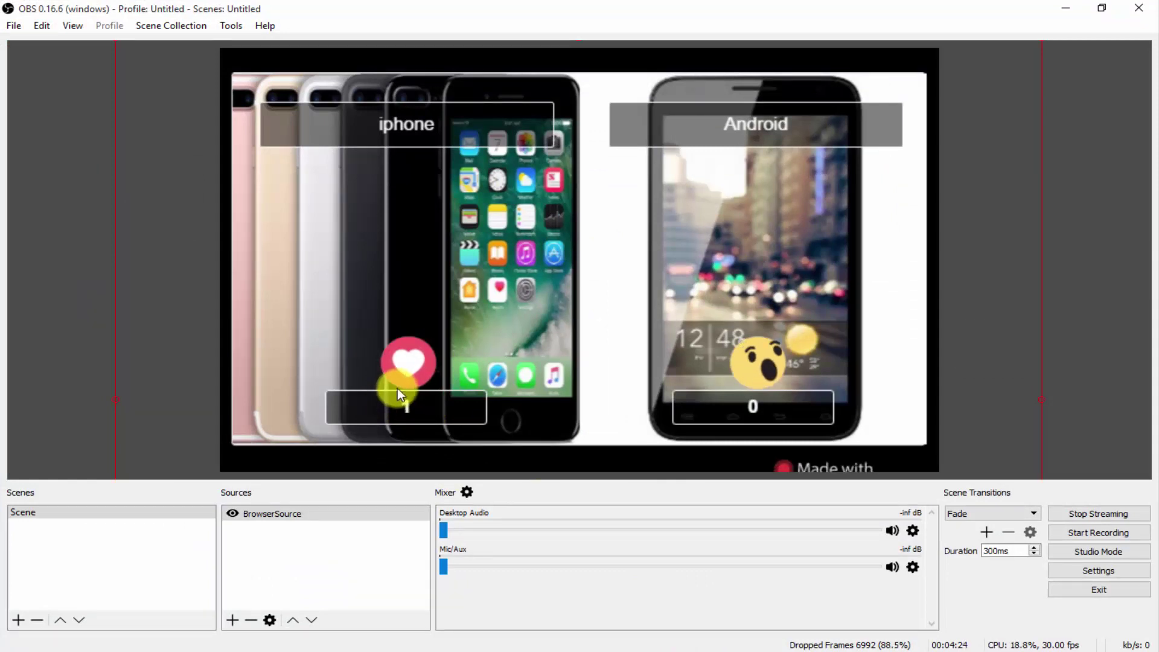
{"action": "left_click", "coordinate": [569, 641]}
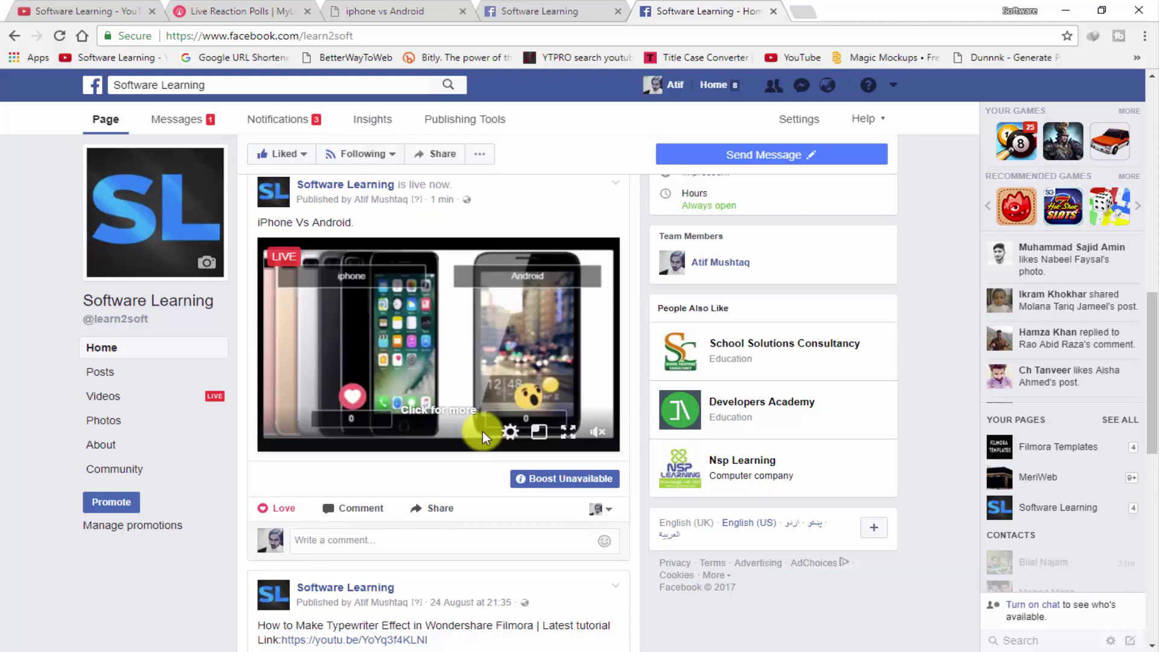
{"action": "left_click", "coordinate": [1065, 9]}
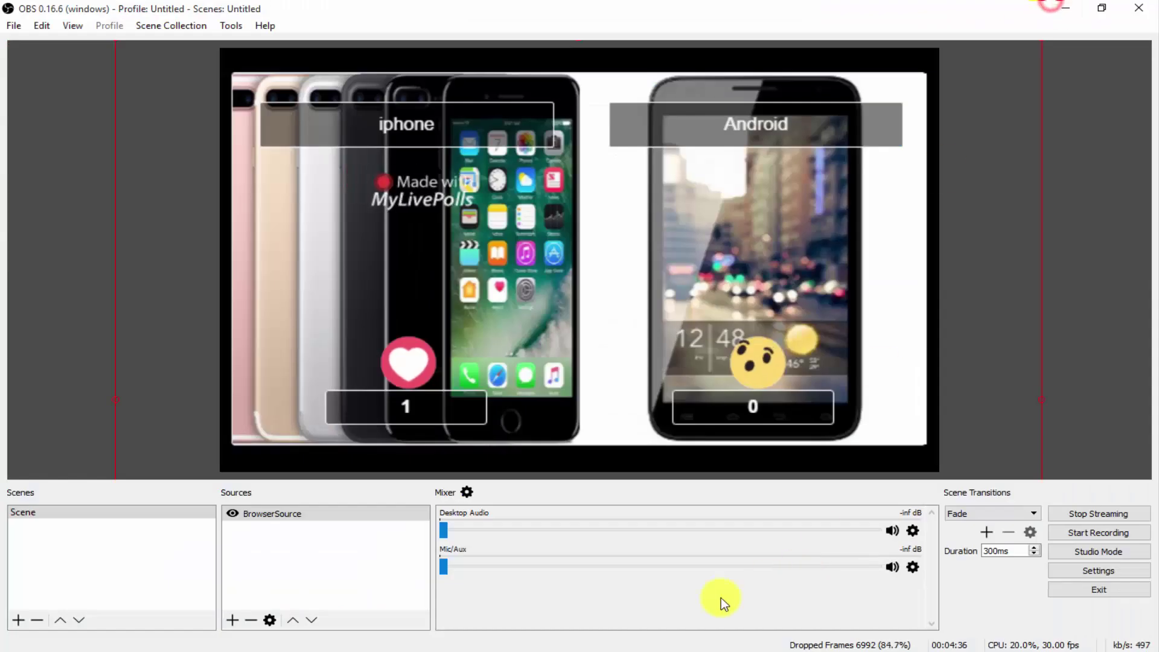